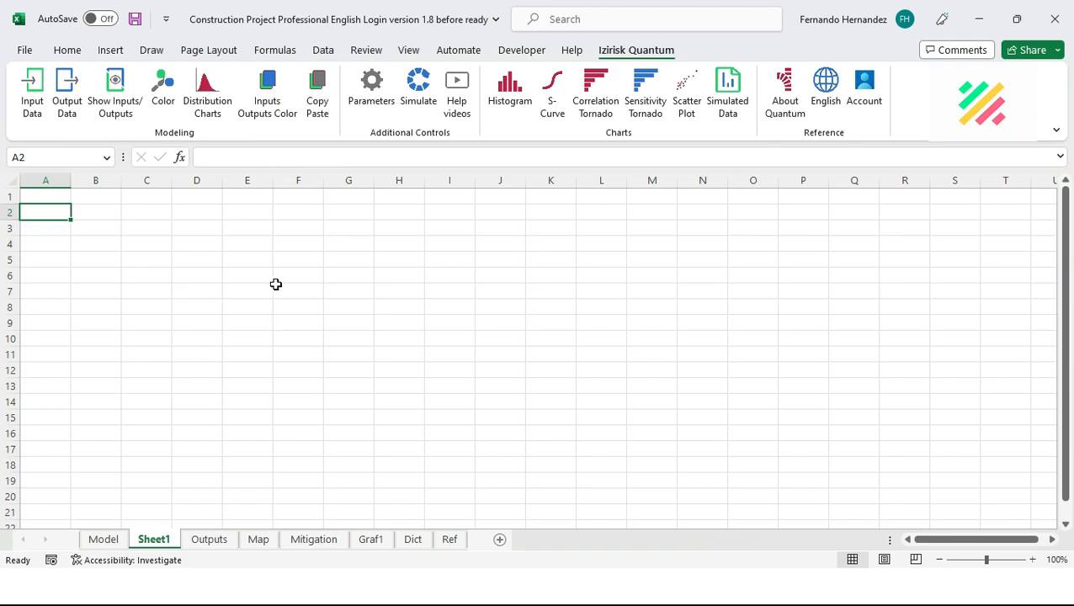
Enter the formula =IZNormal(100,50) in cell A2 of Sheet1 and turn recalculation mode on
{"action": "type", "text": "="}
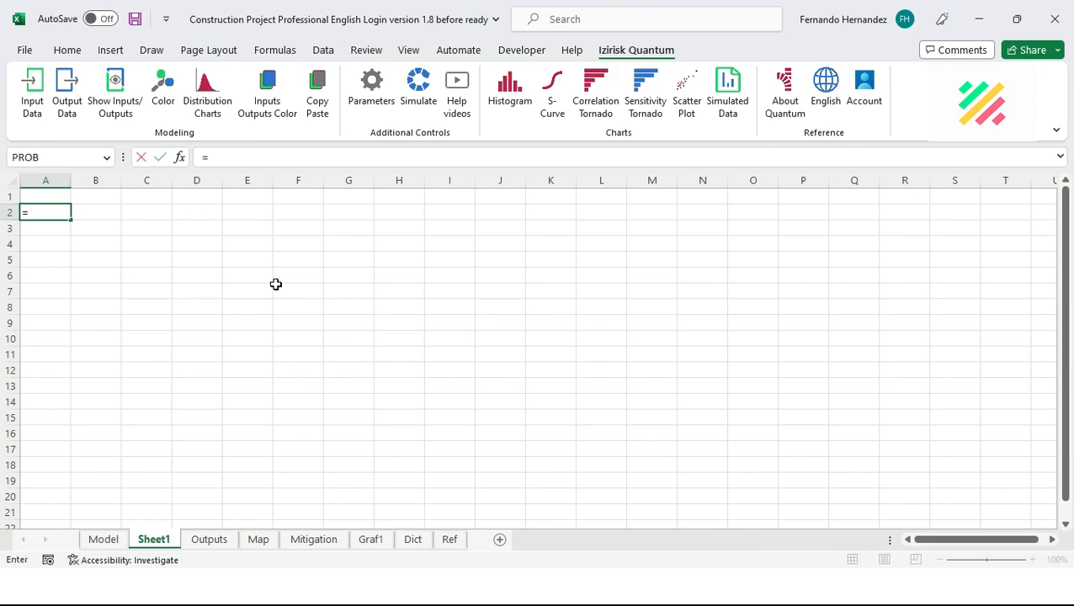
{"action": "type", "text": "iznormal(100,50"}
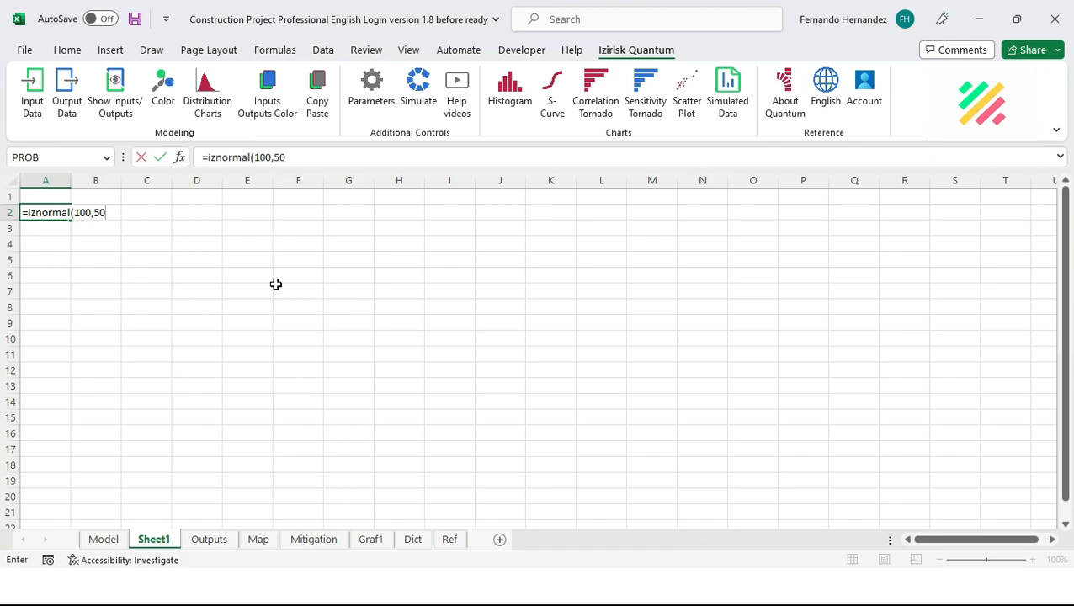
{"action": "key", "text": "Return"}
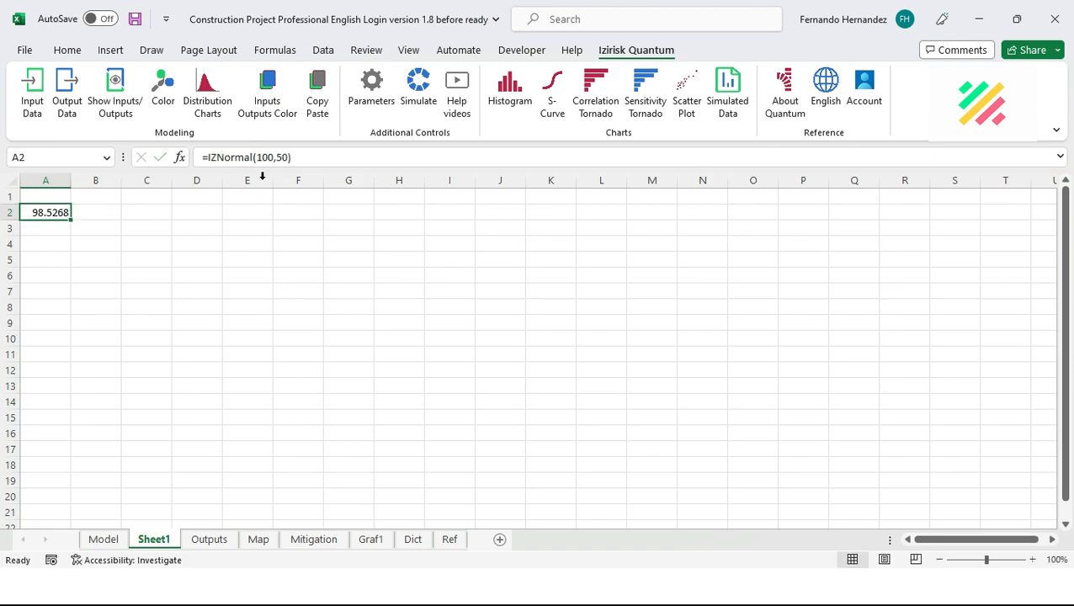
{"action": "left_click", "coordinate": [317, 94]}
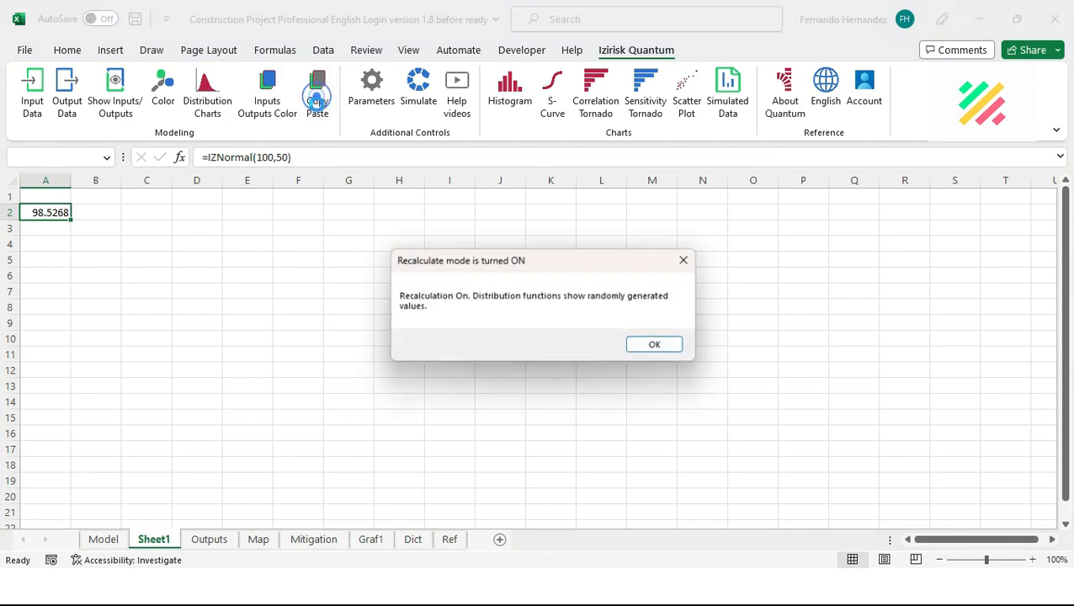
{"action": "left_click", "coordinate": [656, 344]}
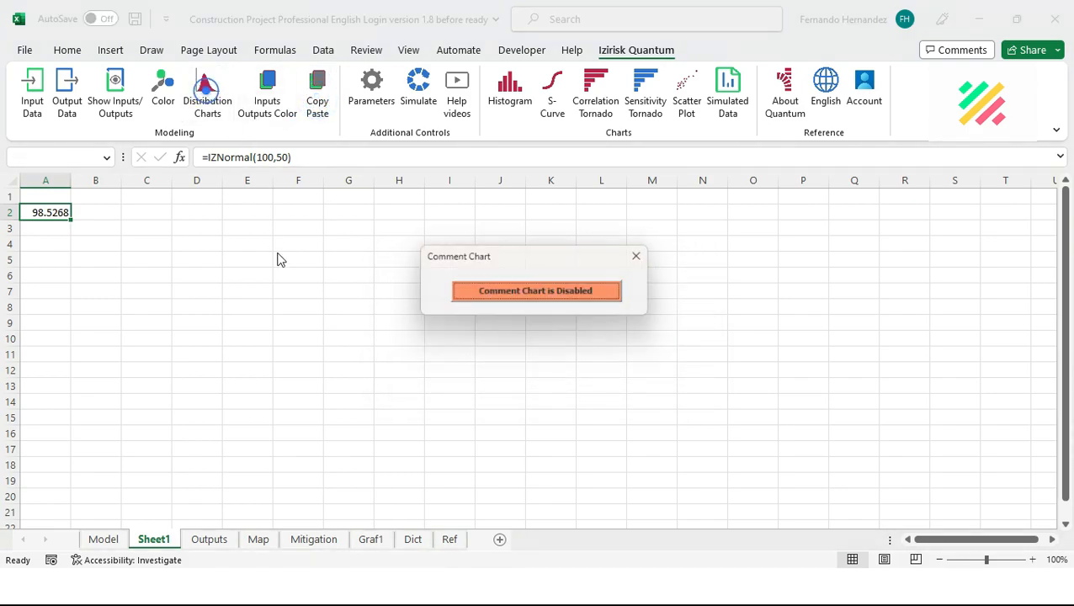
Enable the distribution comment charts and display the Normal distribution chart for cell A2
{"action": "left_click", "coordinate": [532, 299]}
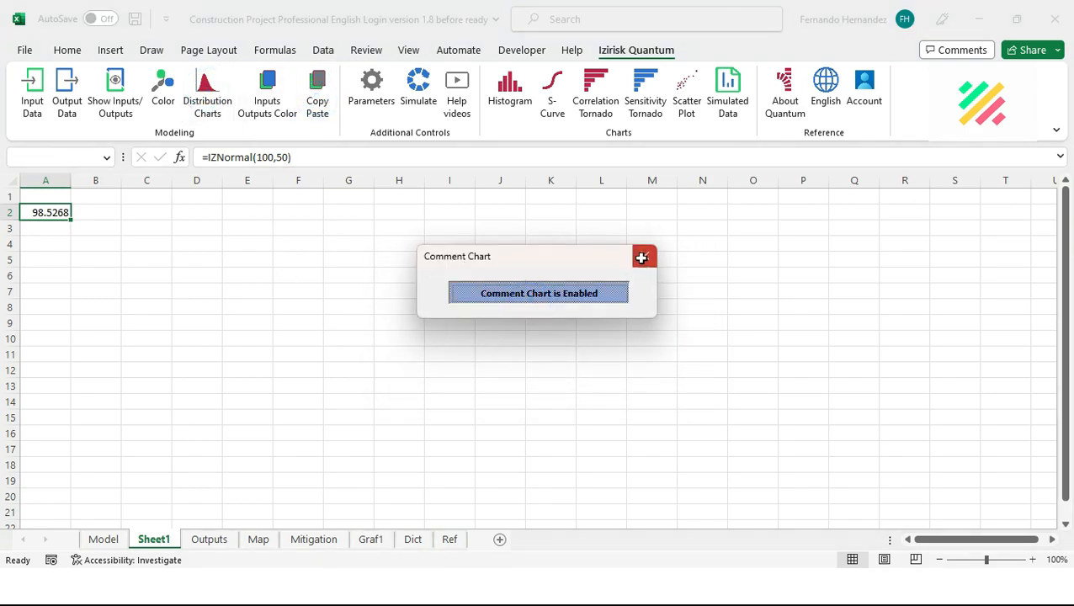
{"action": "left_click", "coordinate": [644, 256]}
{"action": "left_click", "coordinate": [52, 232]}
{"action": "left_click", "coordinate": [48, 213]}
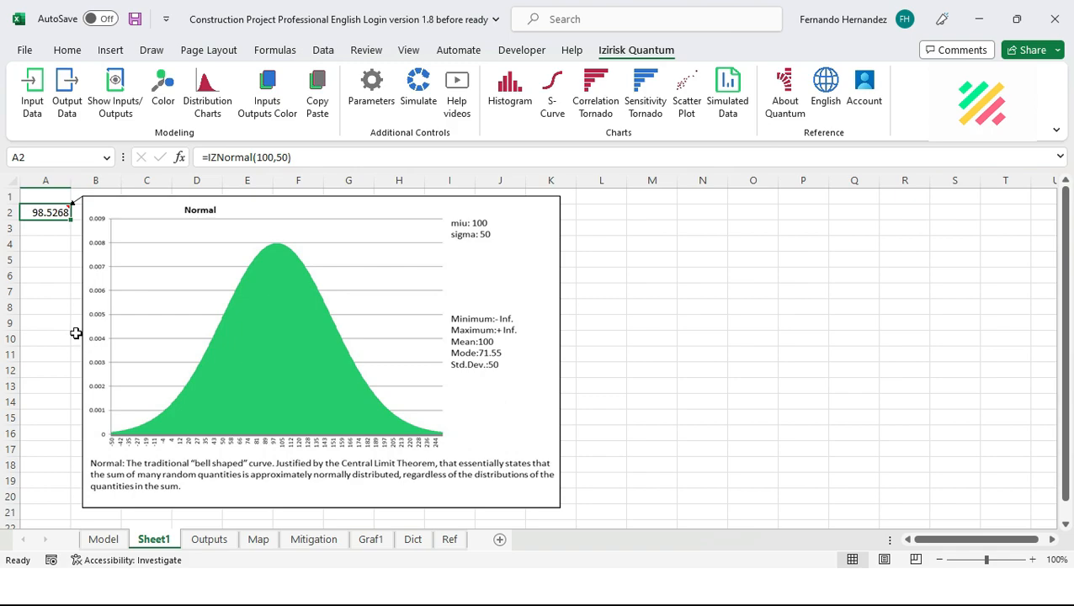
Disable the distribution comment charts
{"action": "left_click", "coordinate": [201, 105]}
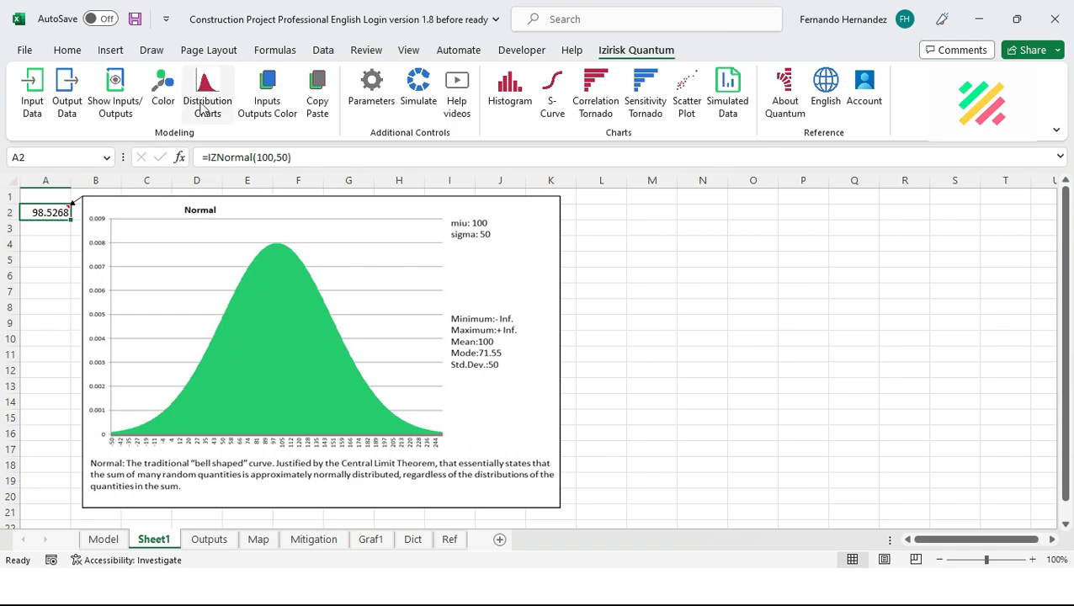
{"action": "left_click", "coordinate": [503, 293]}
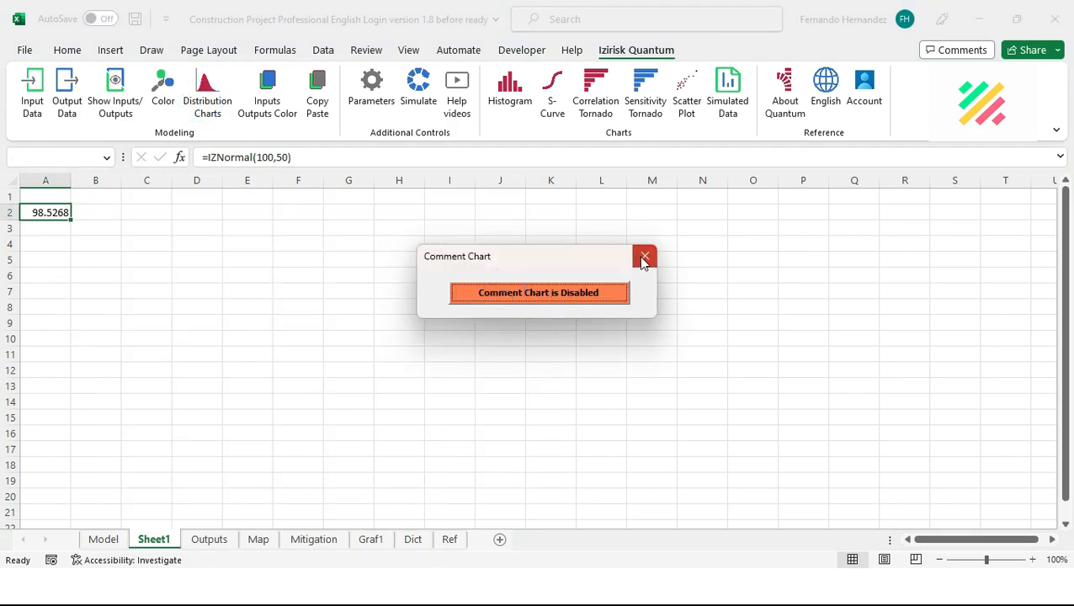
{"action": "left_click", "coordinate": [644, 256]}
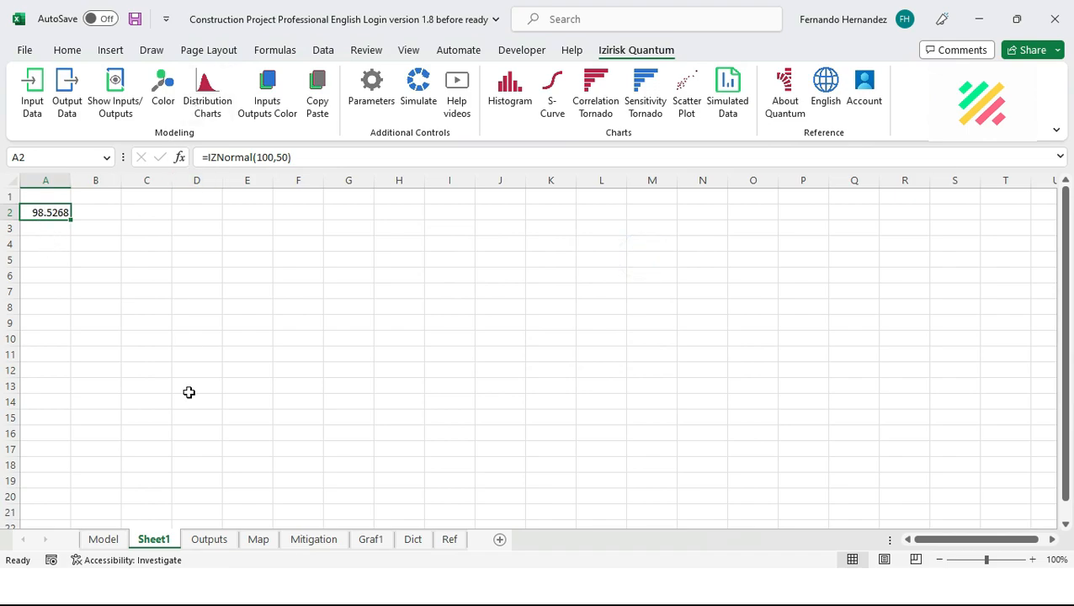
Go to the Model sheet, select the Frequency cell of Unknown site conditions and enable the comment charts
{"action": "left_click", "coordinate": [103, 539]}
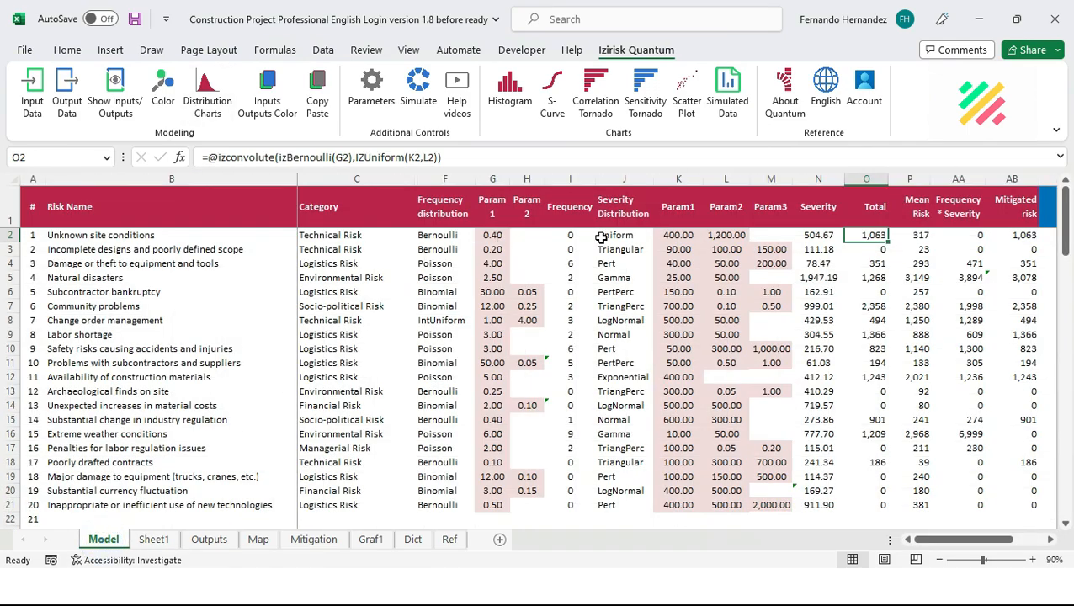
{"action": "left_click", "coordinate": [571, 238]}
{"action": "left_click", "coordinate": [207, 94]}
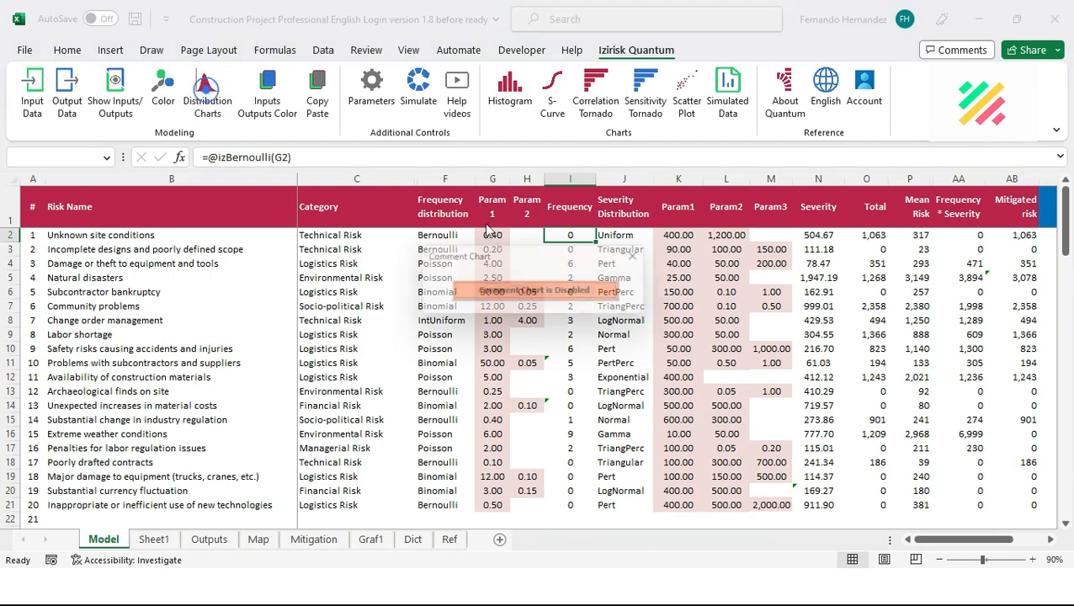
{"action": "left_click", "coordinate": [578, 292]}
{"action": "left_click", "coordinate": [644, 256]}
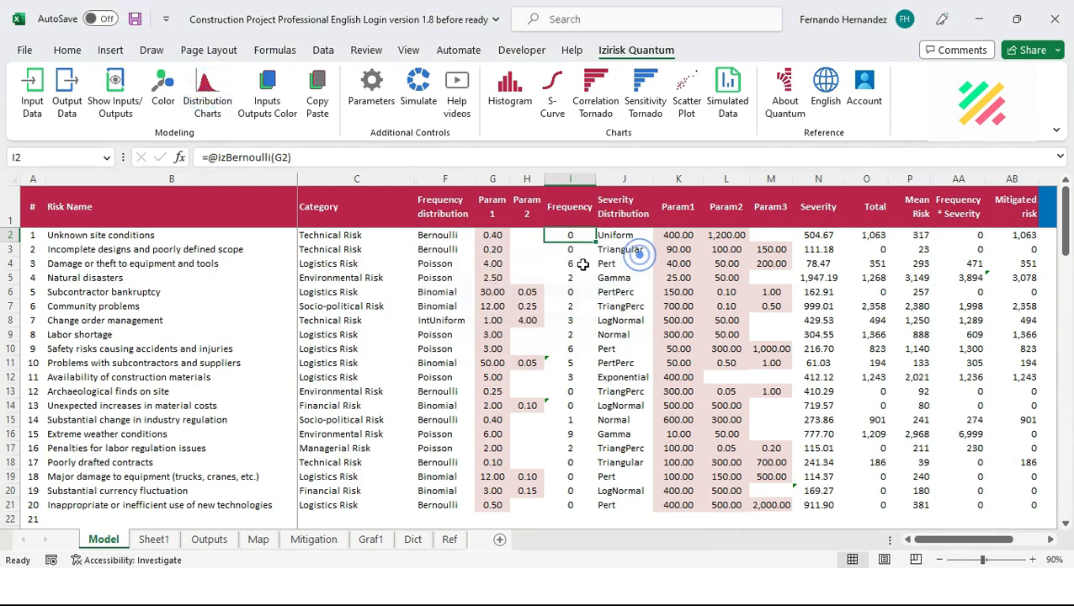
Display the frequency distribution charts of risks 2 to 4 in cells I3, I4 and I5
{"action": "left_click", "coordinate": [569, 250]}
{"action": "left_click", "coordinate": [569, 264]}
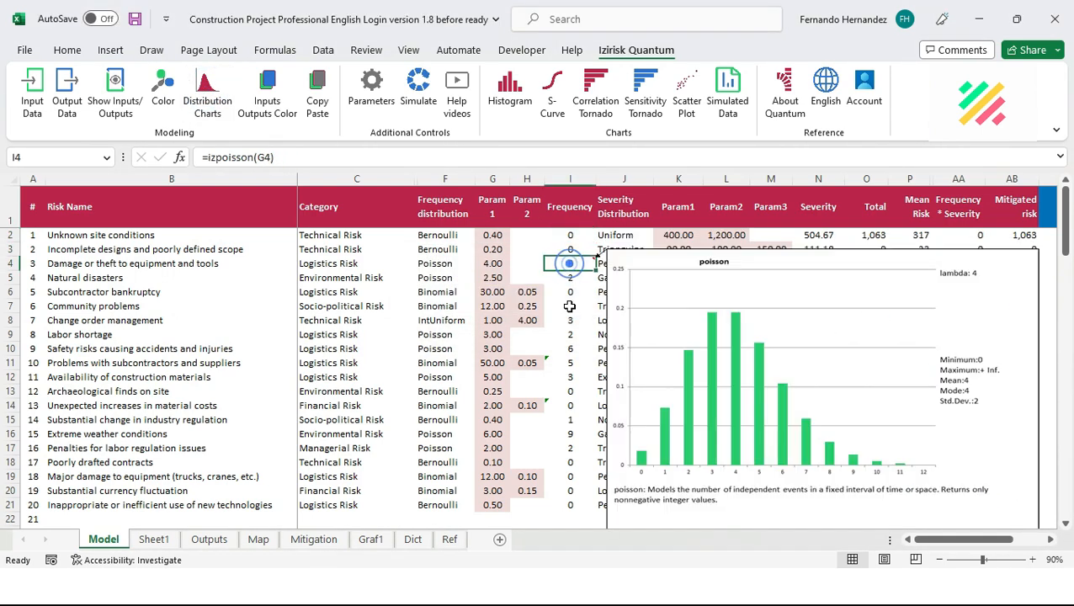
{"action": "left_click", "coordinate": [567, 279]}
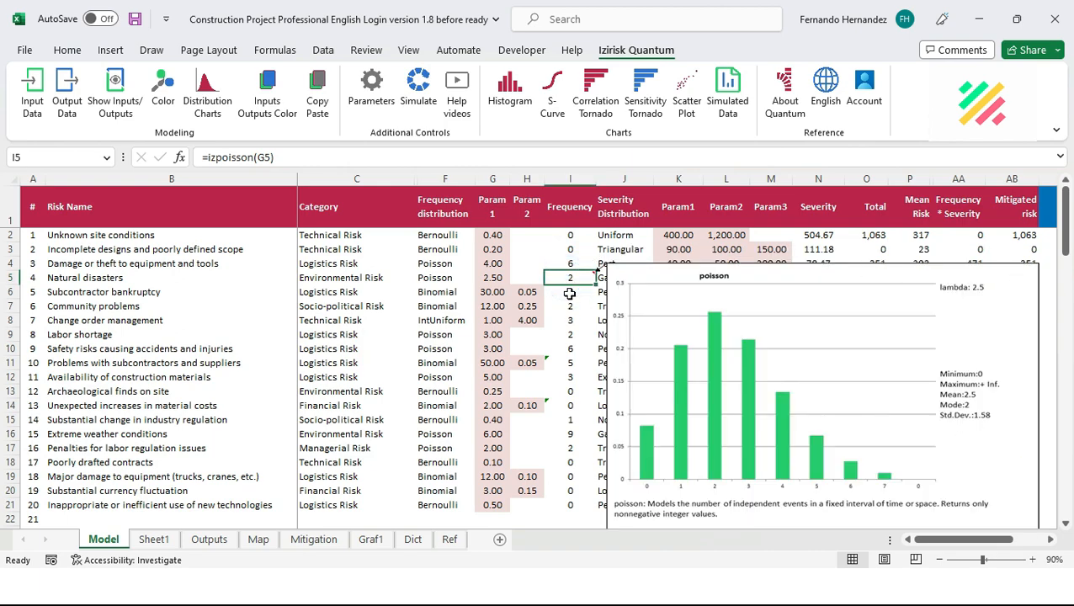
Examine the Natural disasters risk's Poisson frequency distribution, its Param 1 value and the formula in its Frequency cell
{"action": "left_click", "coordinate": [1065, 523]}
{"action": "left_click", "coordinate": [1065, 523]}
{"action": "left_click", "coordinate": [1065, 523]}
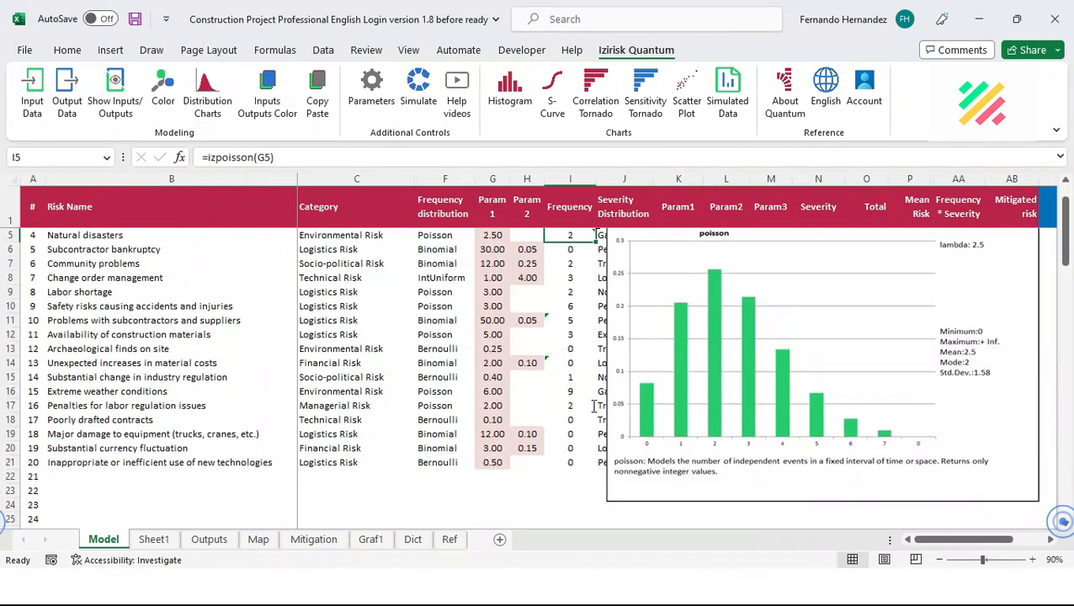
{"action": "left_click", "coordinate": [421, 236]}
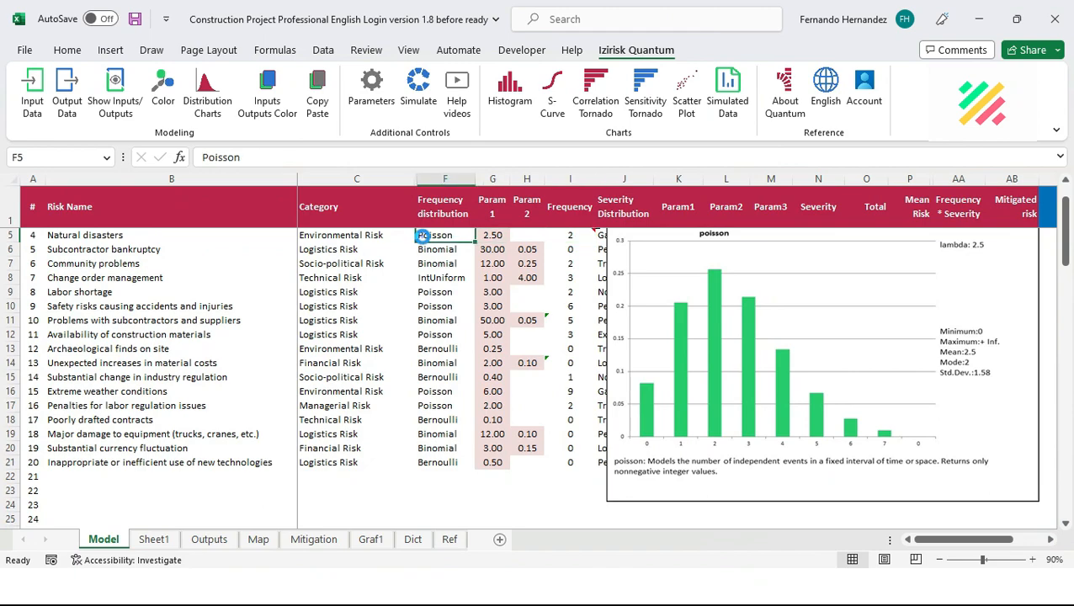
{"action": "left_click", "coordinate": [486, 236]}
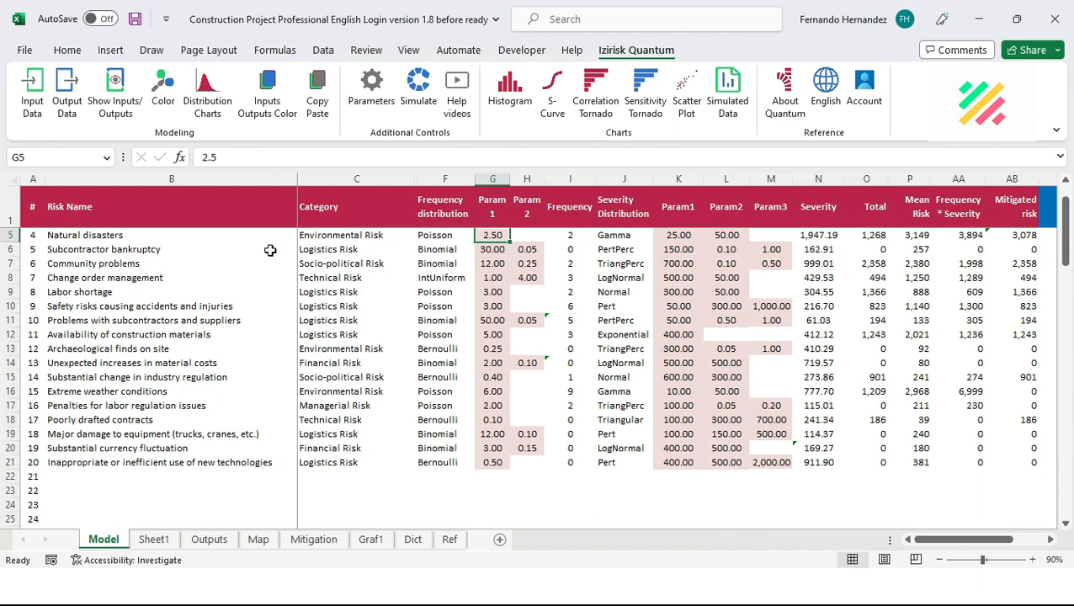
{"action": "left_click", "coordinate": [12, 235]}
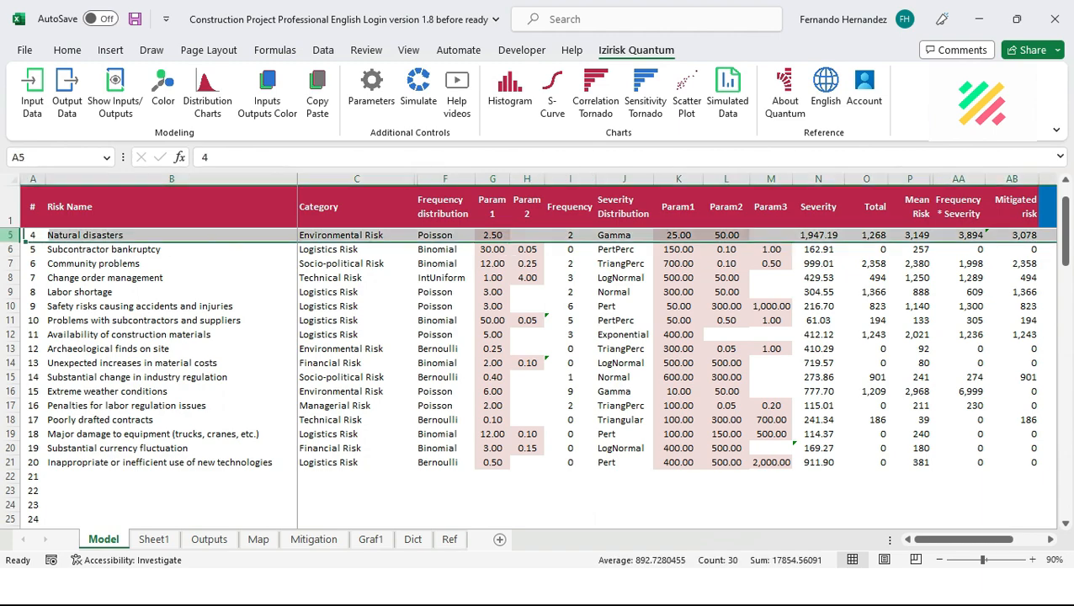
{"action": "left_click", "coordinate": [573, 235]}
{"action": "triple_click", "coordinate": [285, 157]}
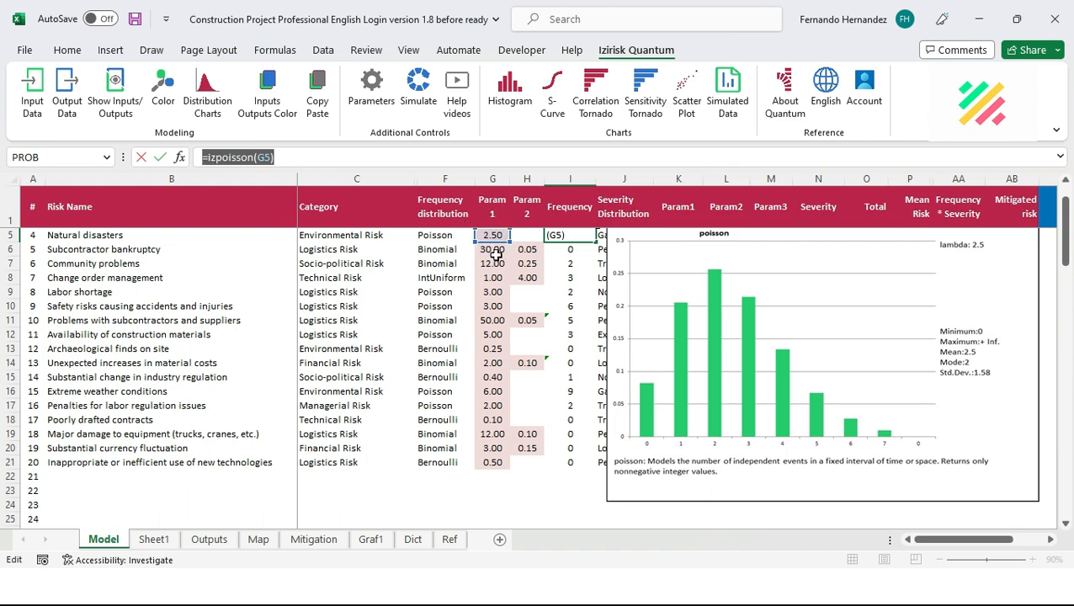
{"action": "key", "text": "Escape"}
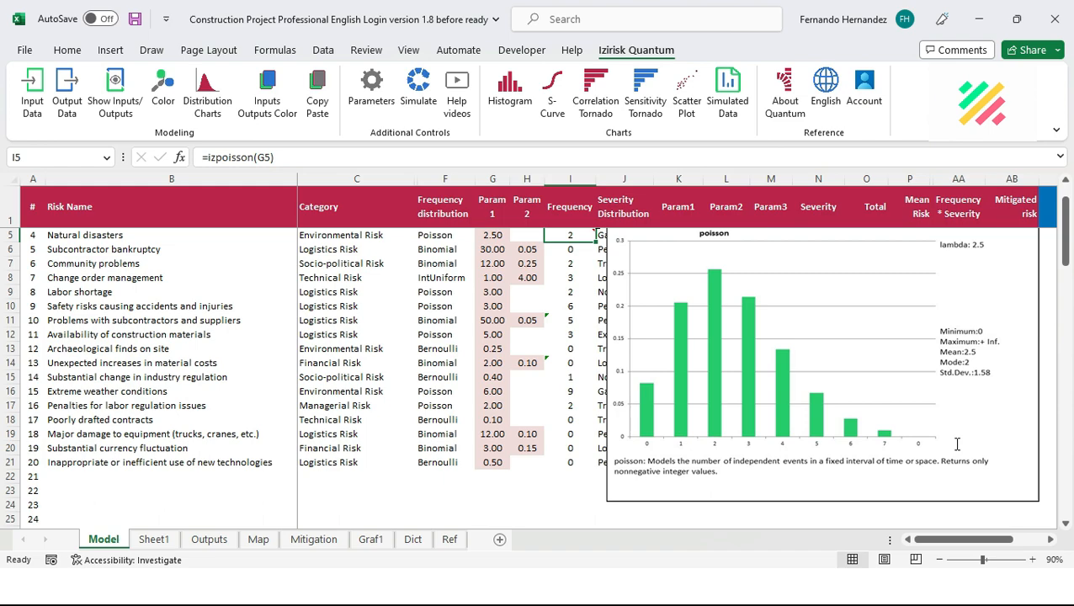
Recalculate the model repeatedly to generate new random frequencies for Natural disasters while its Poisson chart is displayed
{"action": "left_click", "coordinate": [276, 50]}
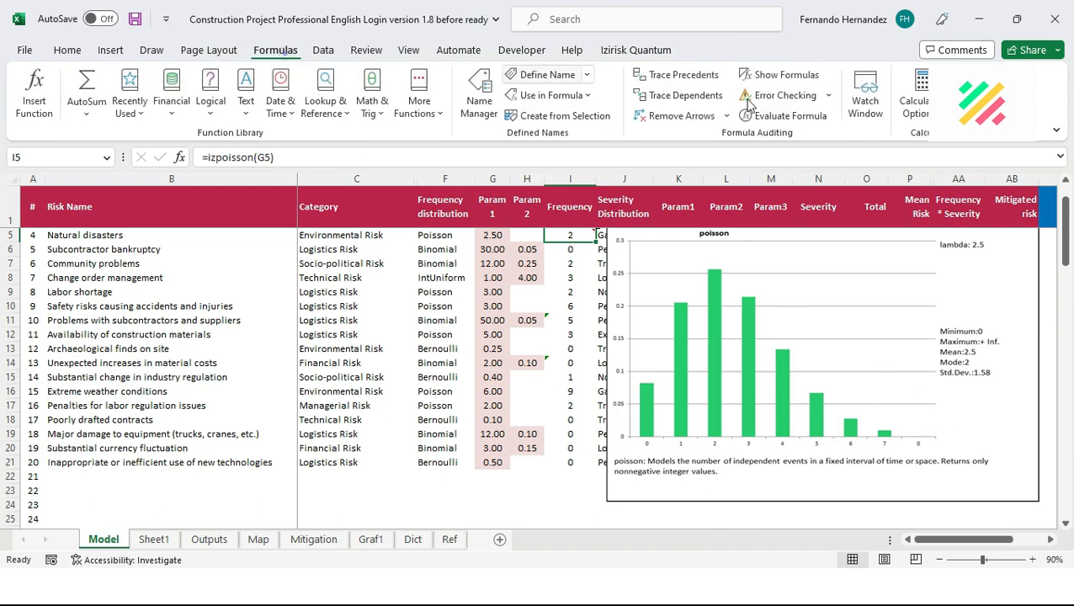
{"action": "key", "text": "F9"}
{"action": "key", "text": "F9"}
{"action": "key", "text": "F9"}
{"action": "key", "text": "F9"}
{"action": "key", "text": "F9"}
{"action": "key", "text": "F9"}
{"action": "key", "text": "F9"}
{"action": "key", "text": "F9"}
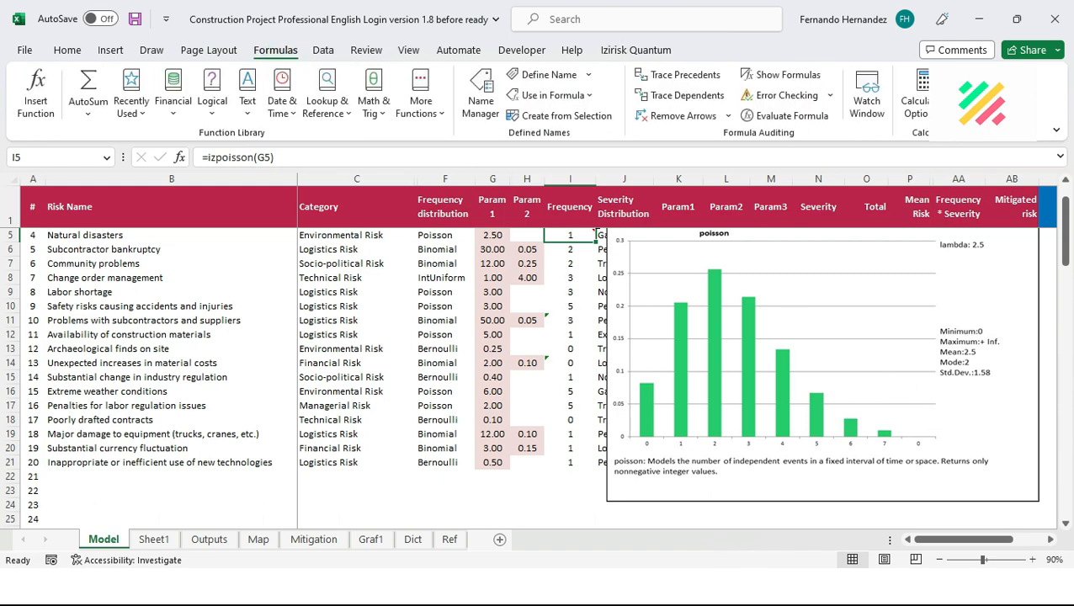
{"action": "key", "text": "F9"}
{"action": "key", "text": "F9"}
{"action": "key", "text": "F9"}
{"action": "key", "text": "F9"}
{"action": "key", "text": "F9"}
{"action": "key", "text": "F9"}
{"action": "key", "text": "F9"}
{"action": "key", "text": "F9"}
{"action": "key", "text": "F9"}
{"action": "key", "text": "F9"}
{"action": "key", "text": "F9"}
{"action": "key", "text": "F9"}
{"action": "key", "text": "F9"}
{"action": "key", "text": "F9"}
{"action": "key", "text": "F9"}
{"action": "key", "text": "F9"}
{"action": "key", "text": "F9"}
{"action": "key", "text": "F9"}
{"action": "key", "text": "F9"}
{"action": "key", "text": "F9"}
{"action": "key", "text": "F9"}
{"action": "key", "text": "F9"}
{"action": "key", "text": "F9"}
{"action": "key", "text": "F9"}
{"action": "key", "text": "F9"}
Examine the Subcontractor bankruptcy risk's Binomial frequency chart and both of its frequency parameters
{"action": "left_click", "coordinate": [559, 249]}
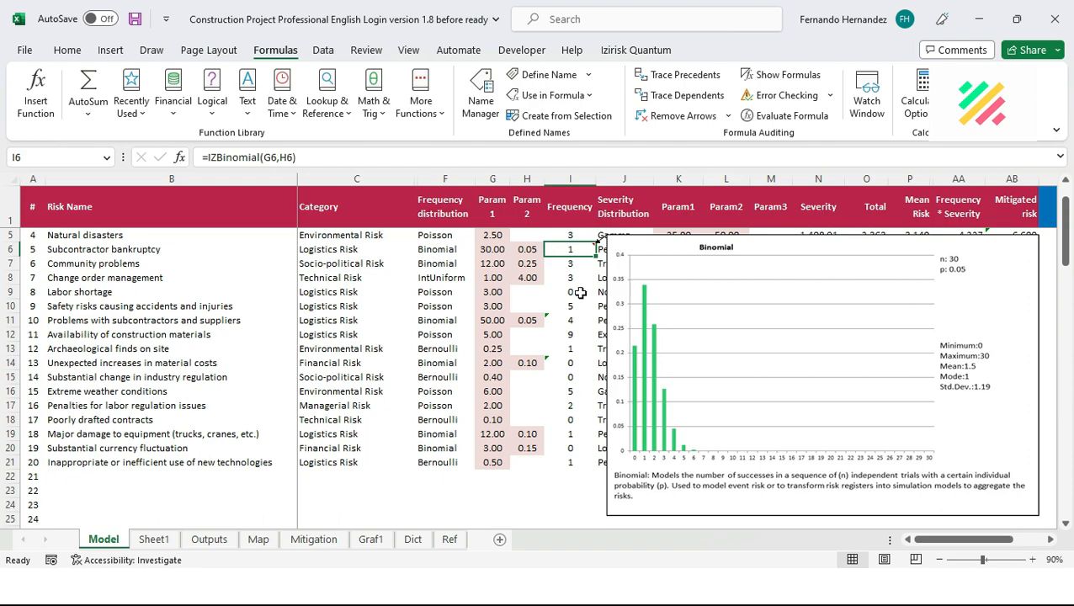
{"action": "left_click_drag", "start_coordinate": [39, 250], "coordinate": [556, 246]}
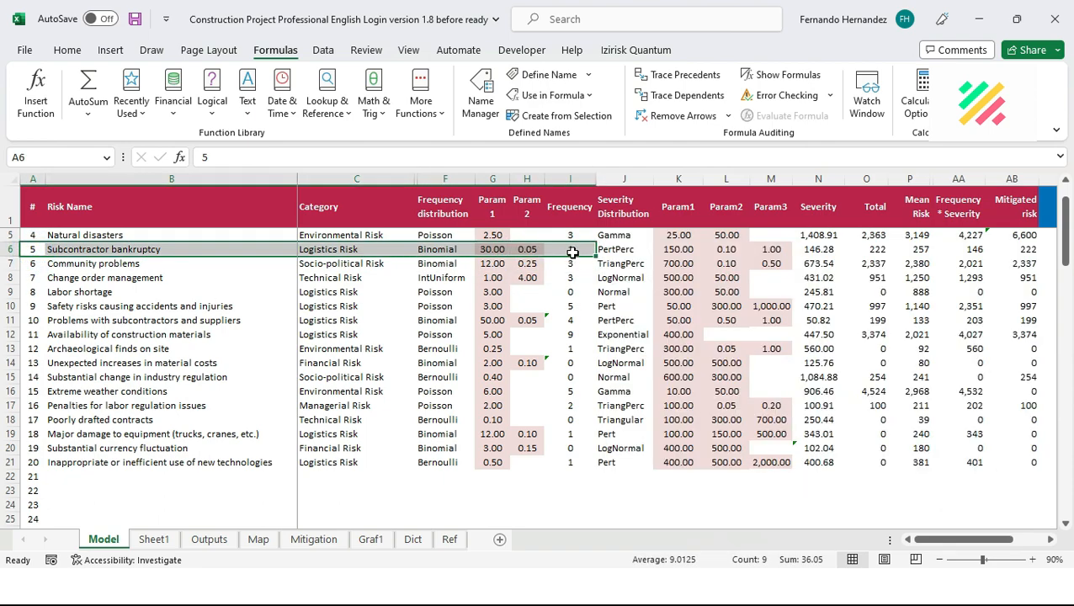
{"action": "left_click", "coordinate": [571, 250]}
{"action": "left_click", "coordinate": [493, 249]}
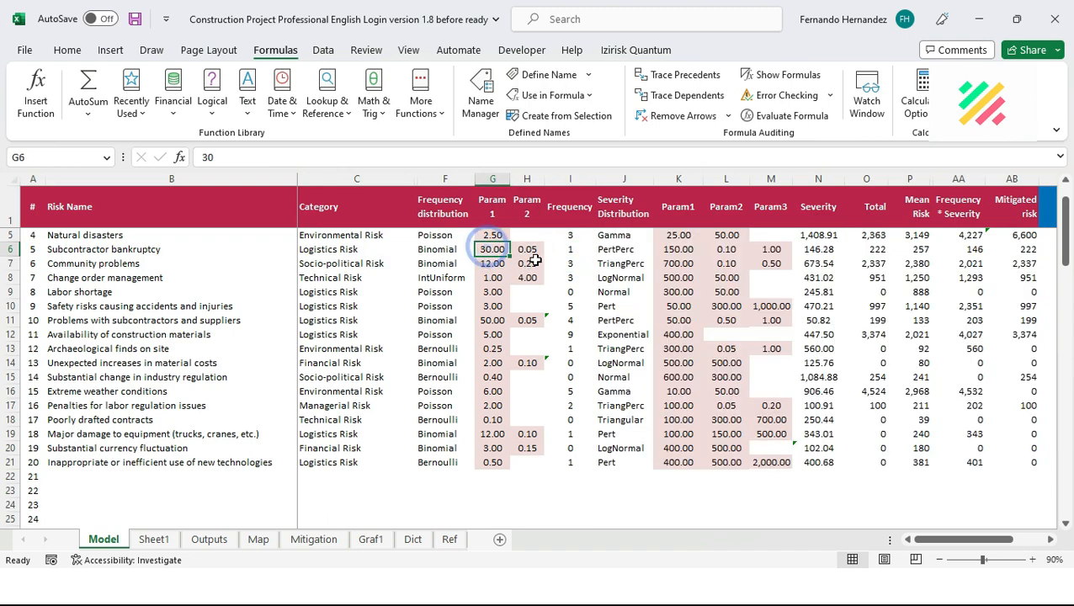
{"action": "left_click", "coordinate": [528, 249]}
{"action": "left_click", "coordinate": [571, 248]}
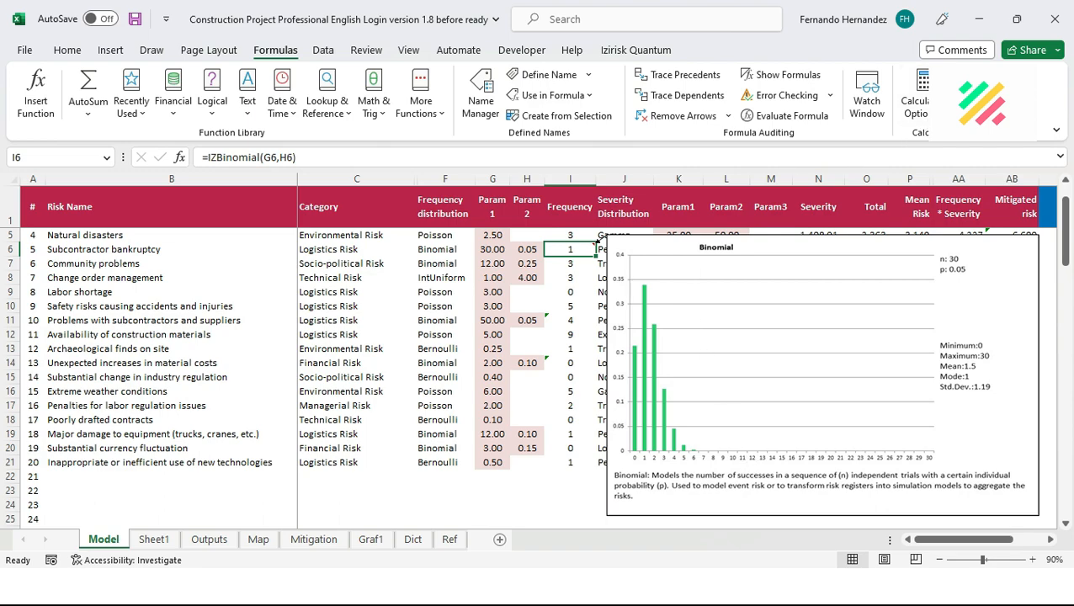
Recalculate the model repeatedly to generate new random frequencies for Subcontractor bankruptcy while its Binomial chart is displayed
{"action": "key", "text": "F9"}
{"action": "key", "text": "F9"}
{"action": "key", "text": "F9"}
{"action": "key", "text": "F9"}
{"action": "key", "text": "F9"}
{"action": "key", "text": "F9"}
{"action": "key", "text": "F9"}
{"action": "key", "text": "F9"}
{"action": "key", "text": "F9"}
{"action": "key", "text": "F9"}
{"action": "key", "text": "F9"}
{"action": "key", "text": "F9"}
{"action": "key", "text": "F9"}
{"action": "key", "text": "F9"}
{"action": "key", "text": "F9"}
{"action": "key", "text": "F9"}
{"action": "key", "text": "F9"}
{"action": "key", "text": "F9"}
{"action": "key", "text": "F9"}
Display the Pert severity distribution chart for Damage or theft to equipment and tools in cell N4
{"action": "left_click", "coordinate": [829, 206]}
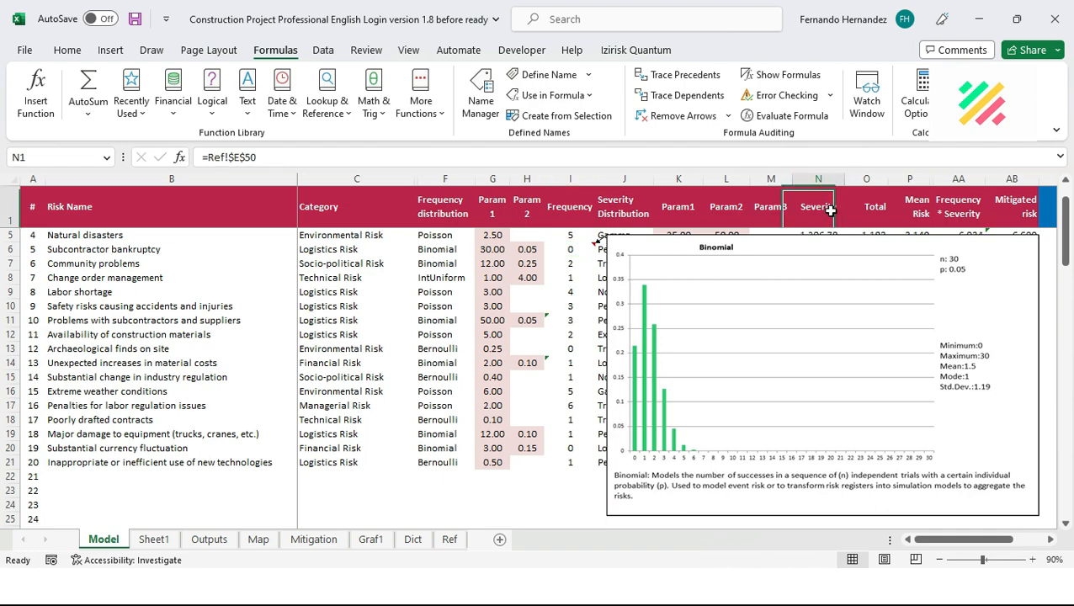
{"action": "key", "text": "F9"}
{"action": "left_click", "coordinate": [1050, 539]}
{"action": "left_click", "coordinate": [1051, 540]}
{"action": "left_click", "coordinate": [1051, 540]}
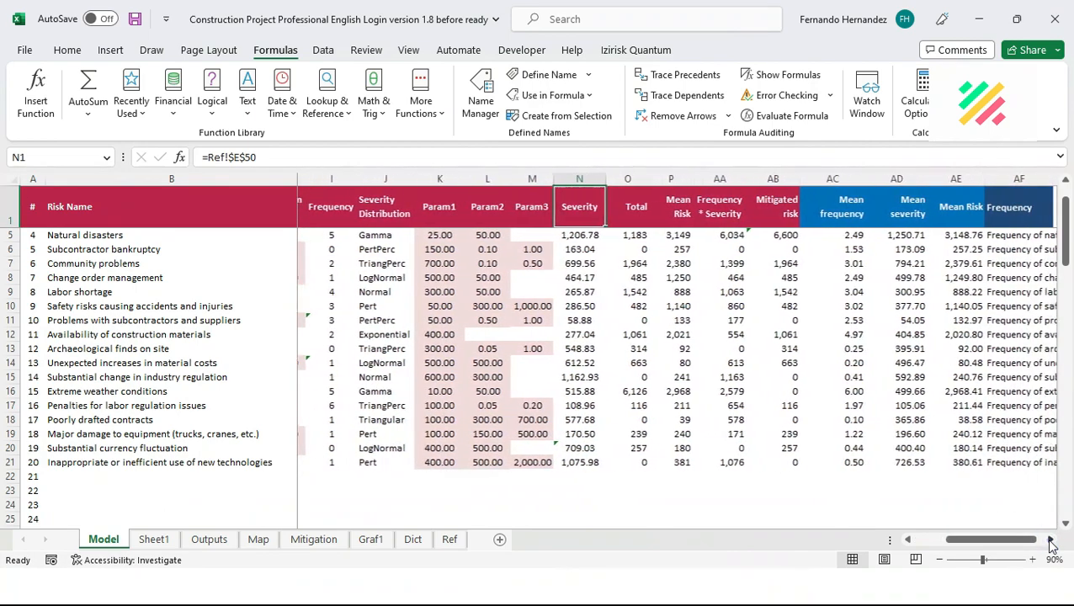
{"action": "left_click", "coordinate": [1051, 539]}
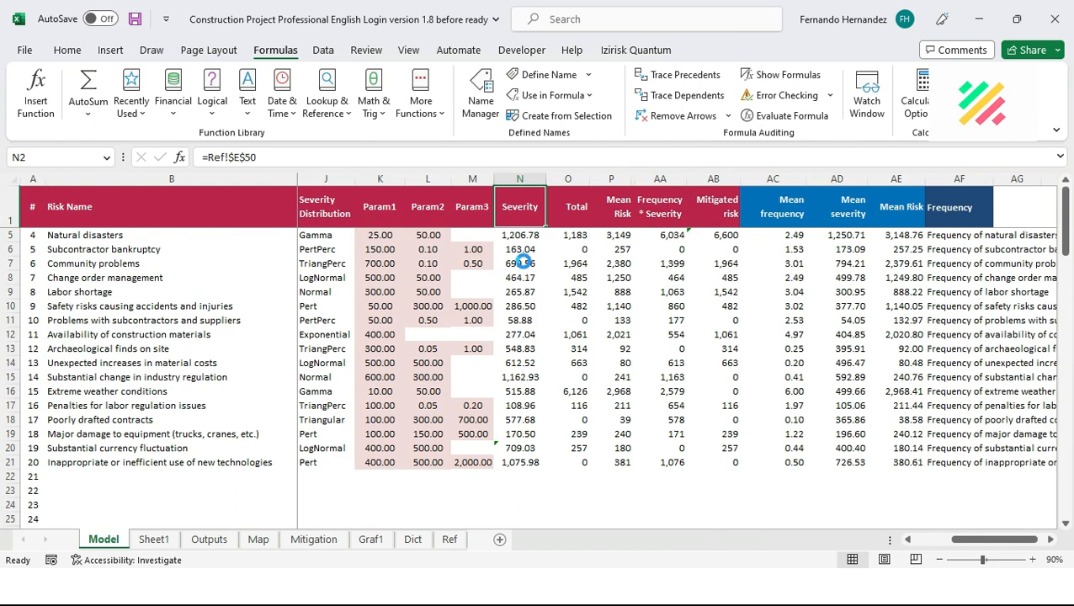
{"action": "scroll", "coordinate": [523, 263], "scroll_direction": "up", "scroll_amount": 1}
{"action": "left_click", "coordinate": [521, 261]}
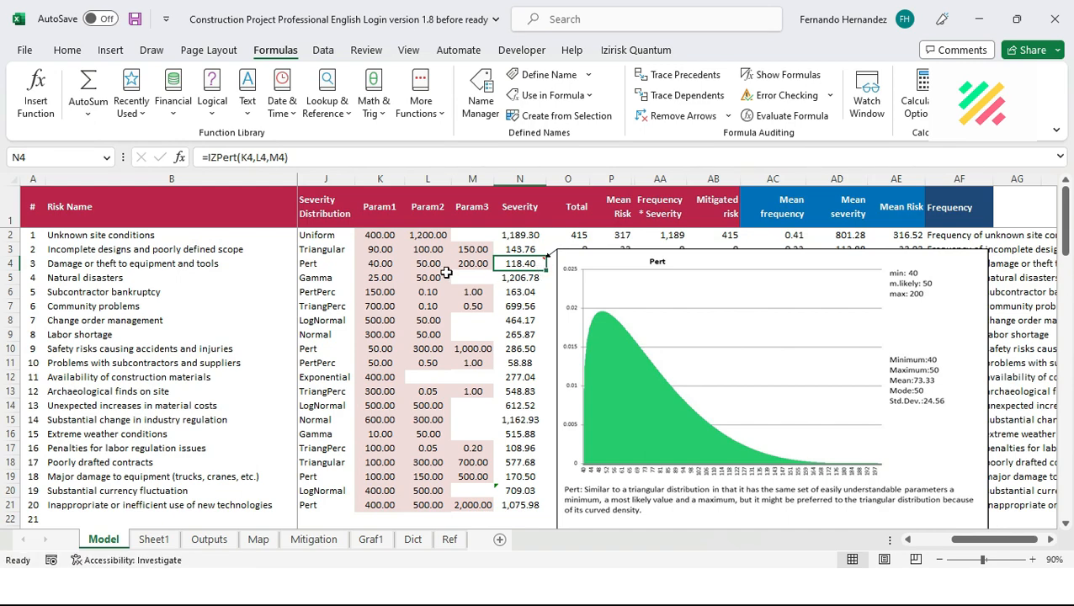
Check the three Pert parameters in K4, L4 and M4 against the severity formula and chart in N4
{"action": "left_click", "coordinate": [375, 263]}
{"action": "left_click", "coordinate": [429, 263]}
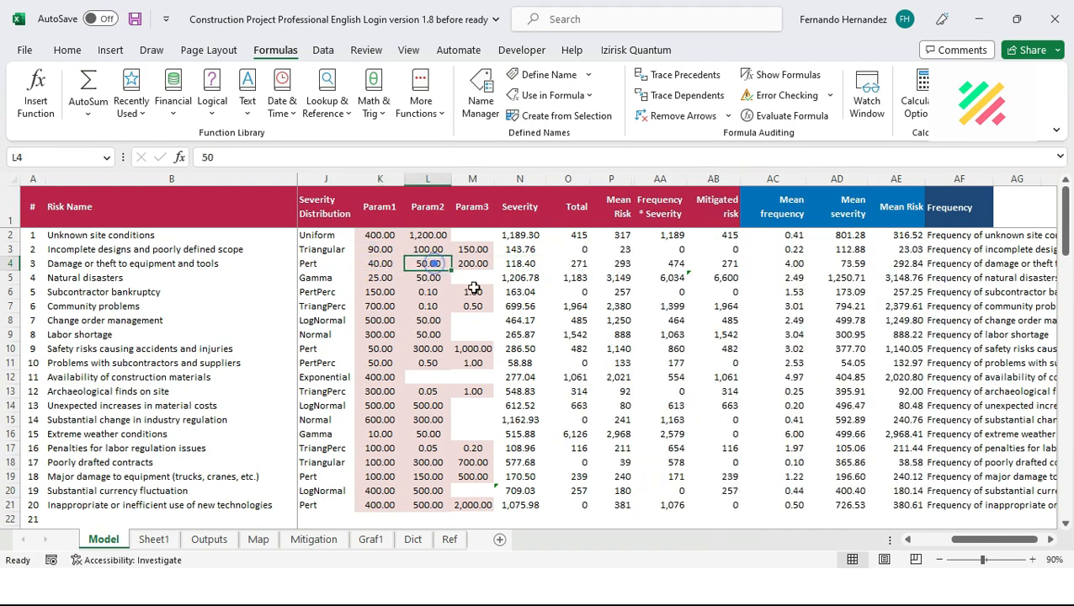
{"action": "left_click", "coordinate": [478, 262]}
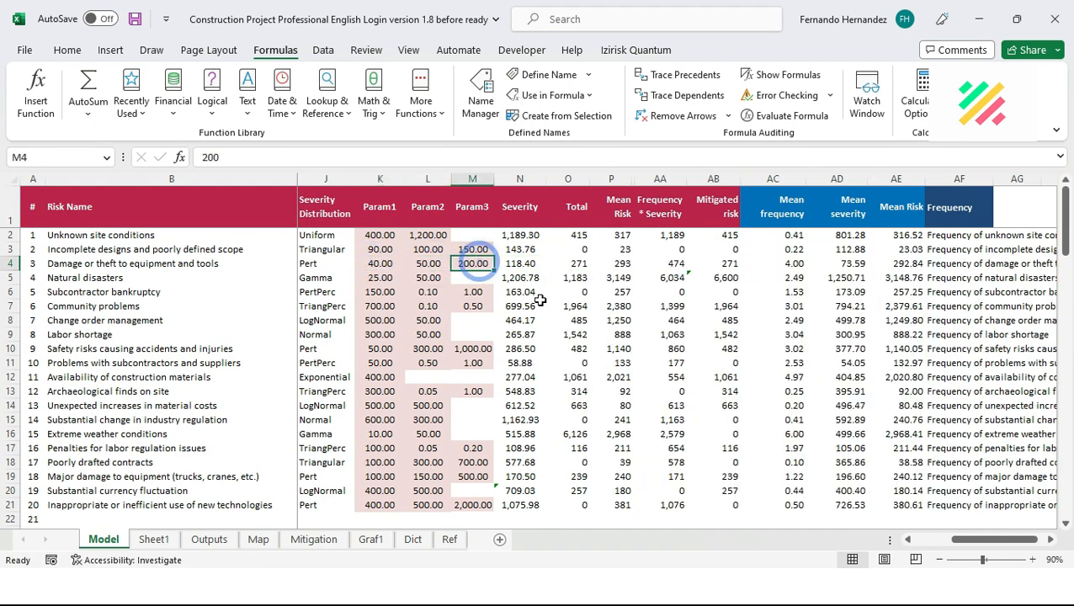
{"action": "left_click", "coordinate": [530, 264]}
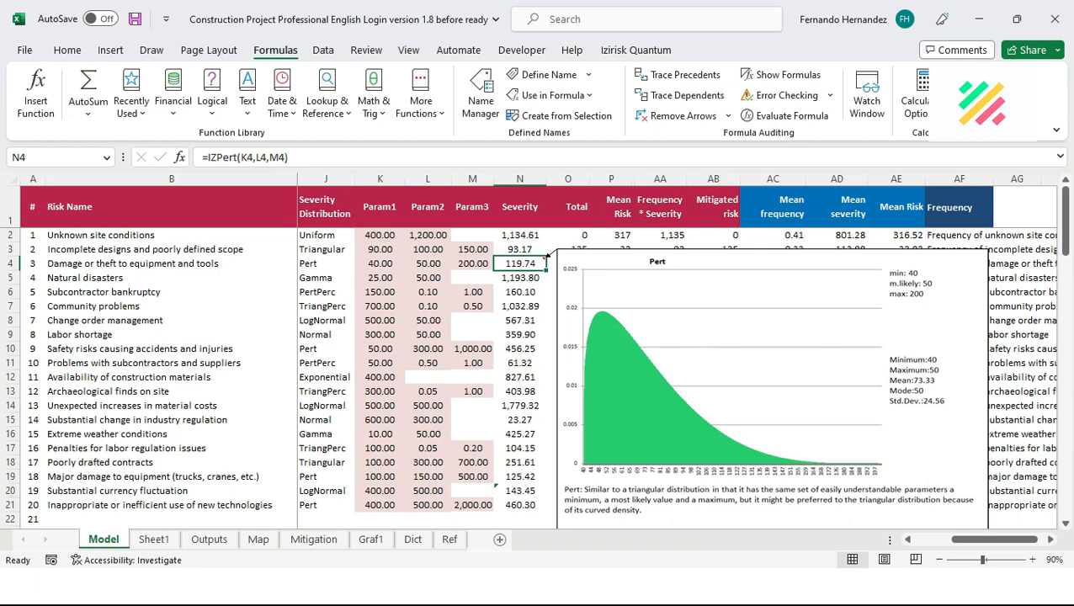
Display the Triangular severity chart for Incomplete designs and poorly defined scope in N3 and check its parameters in K3, L3 and M3
{"action": "left_click", "coordinate": [527, 250]}
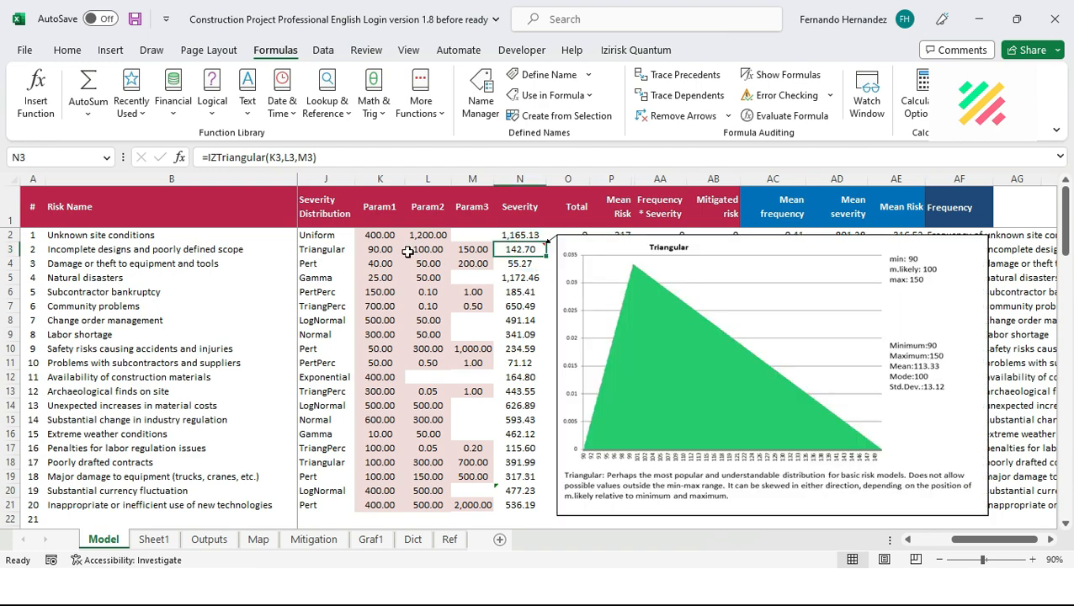
{"action": "left_click", "coordinate": [383, 249]}
{"action": "left_click", "coordinate": [427, 249]}
{"action": "left_click", "coordinate": [479, 248]}
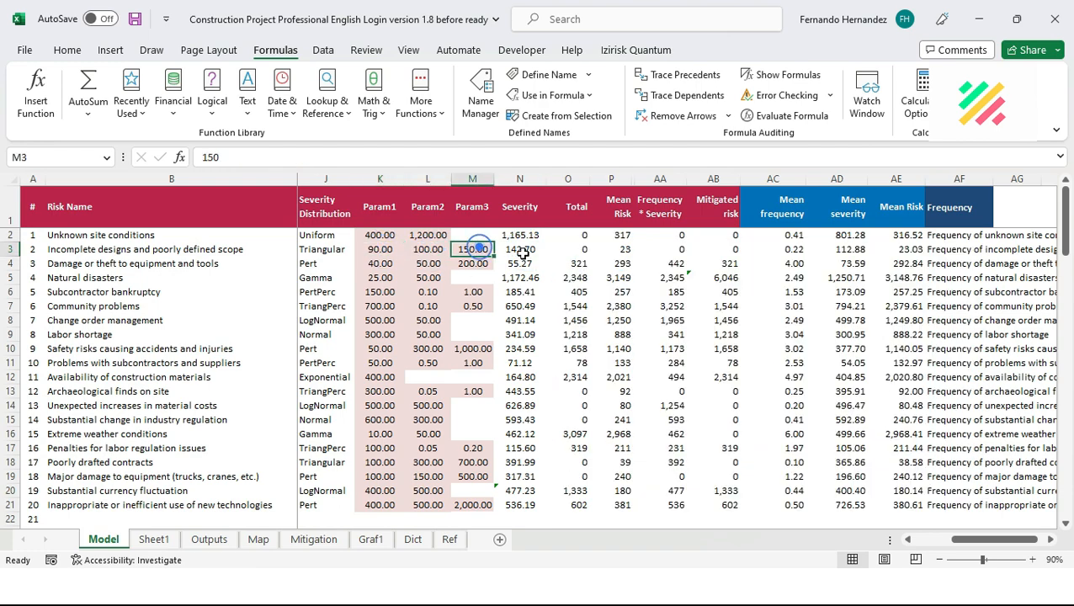
{"action": "left_click", "coordinate": [522, 249]}
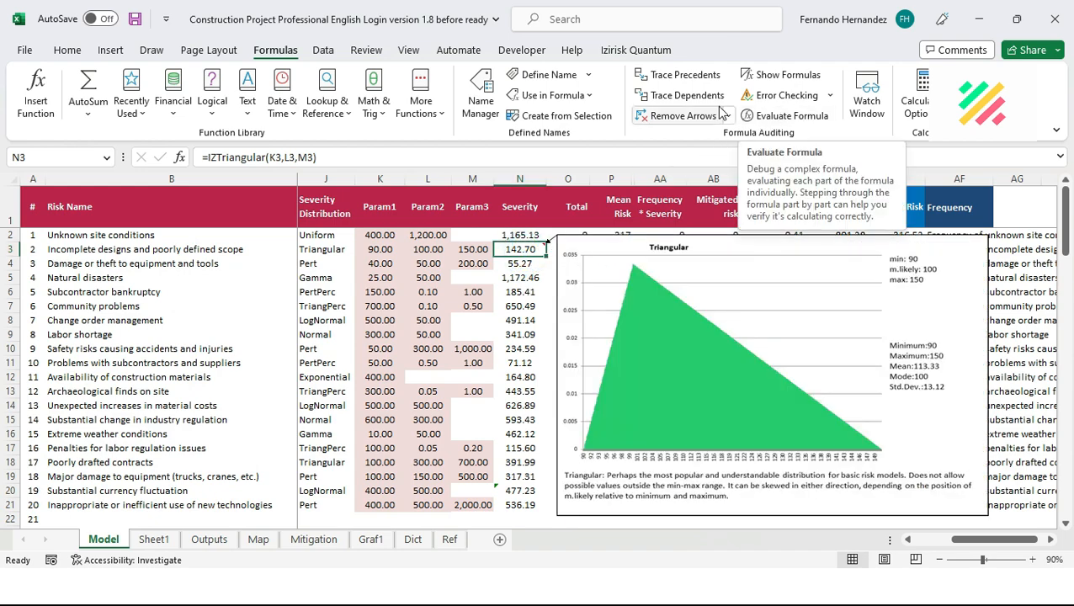
Recalculate the model repeatedly to generate new random severities while the Triangular chart in N3 is displayed
{"action": "key", "text": "F9"}
{"action": "key", "text": "F9"}
{"action": "key", "text": "F9"}
{"action": "key", "text": "F9"}
{"action": "key", "text": "F9"}
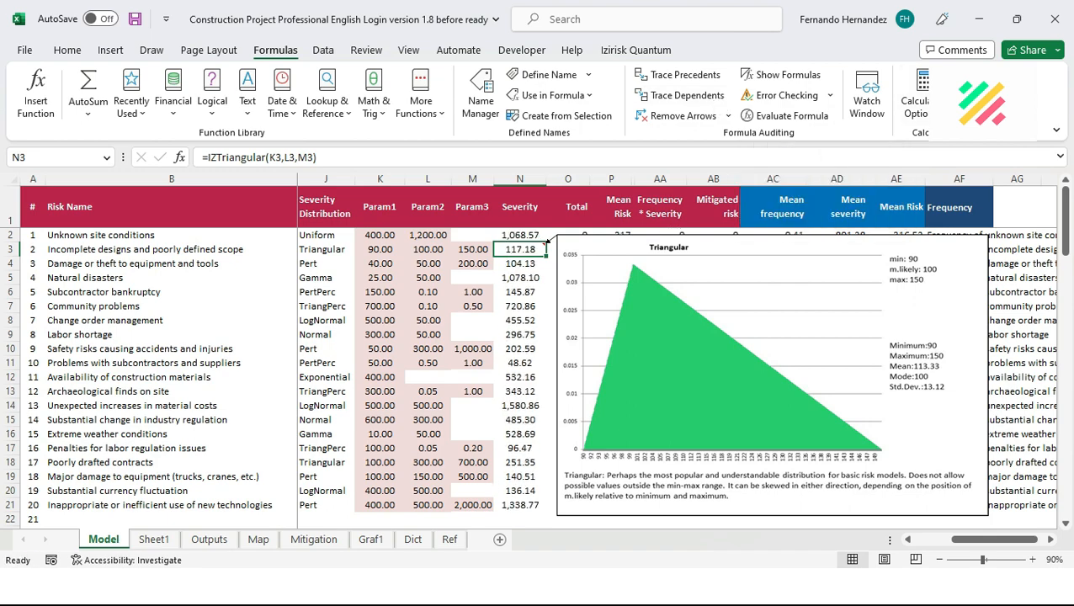
{"action": "key", "text": "F9"}
{"action": "key", "text": "F9"}
{"action": "key", "text": "F9"}
{"action": "key", "text": "F9"}
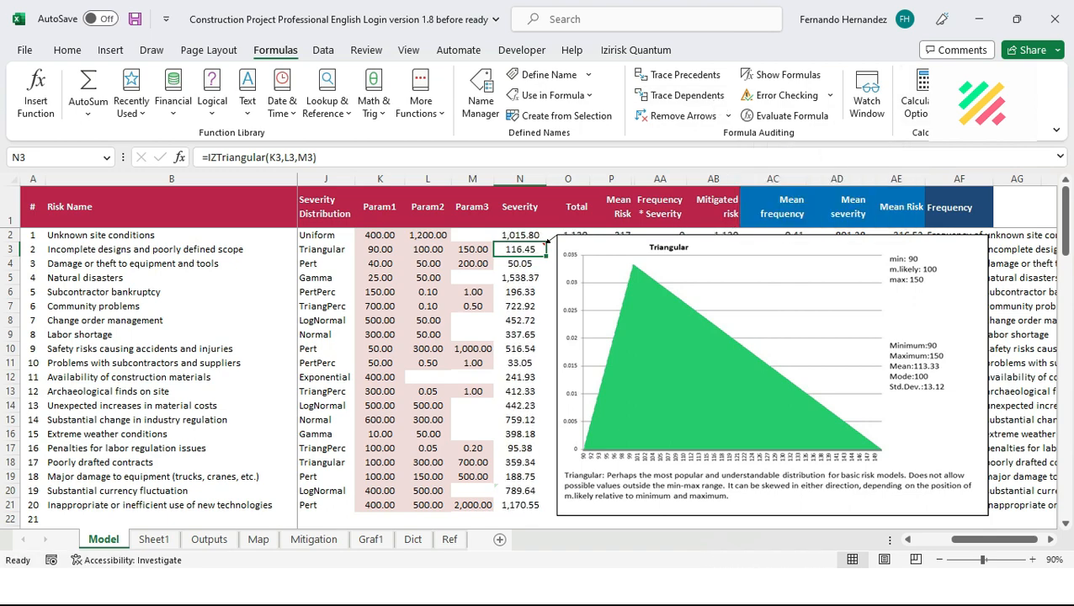
Examine the izconvolute formula in the Total cell O3 and its Bernoulli frequency and Triangular severity charts
{"action": "key", "text": "Right"}
{"action": "left_click", "coordinate": [560, 248]}
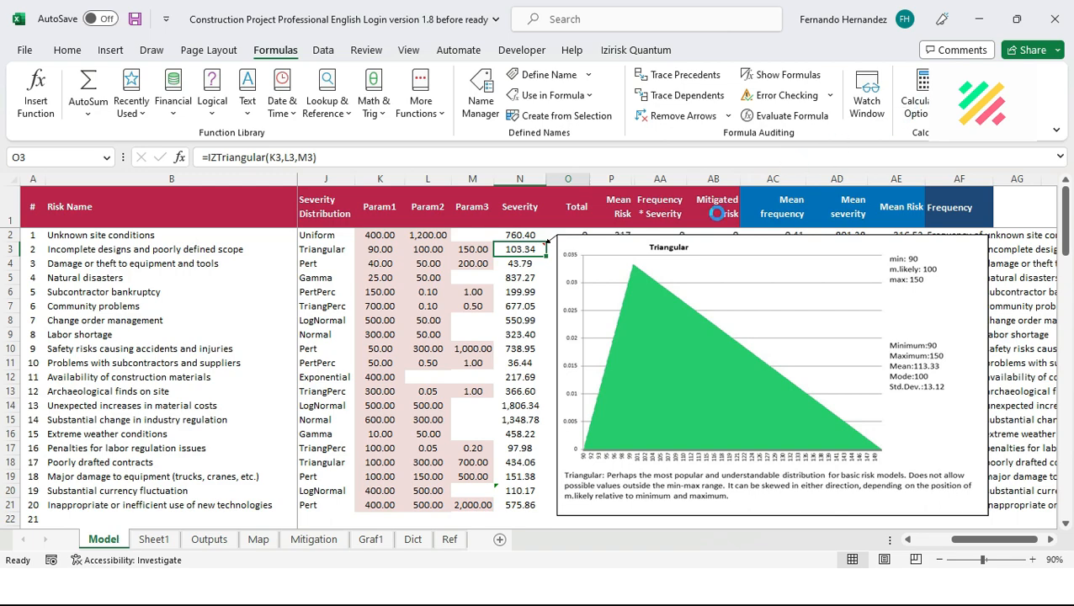
{"action": "scroll", "coordinate": [585, 277], "scroll_direction": "down", "scroll_amount": 4}
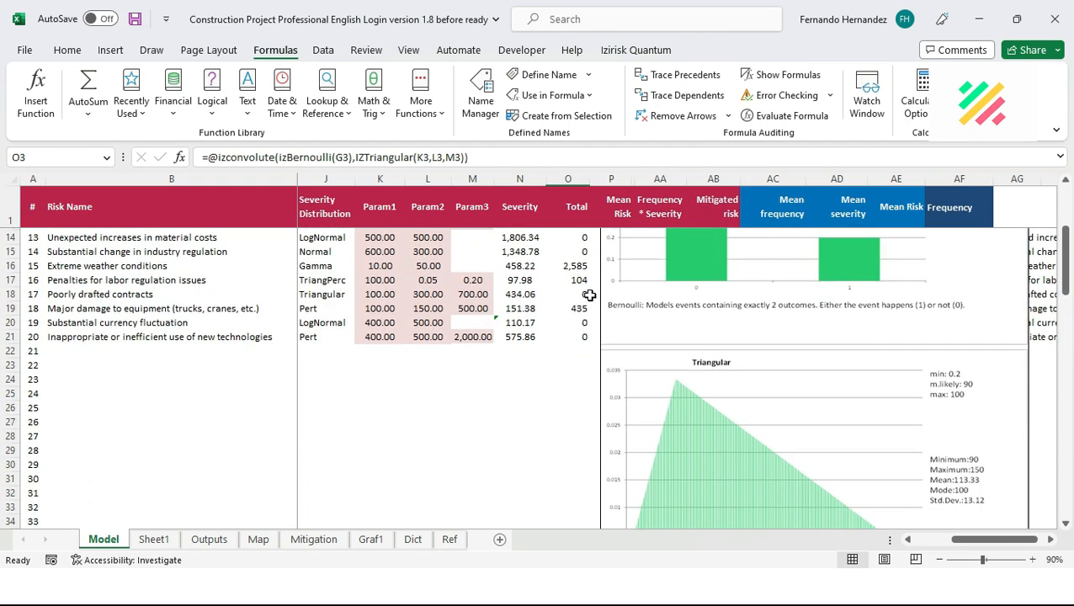
{"action": "scroll", "coordinate": [587, 291], "scroll_direction": "up", "scroll_amount": 4}
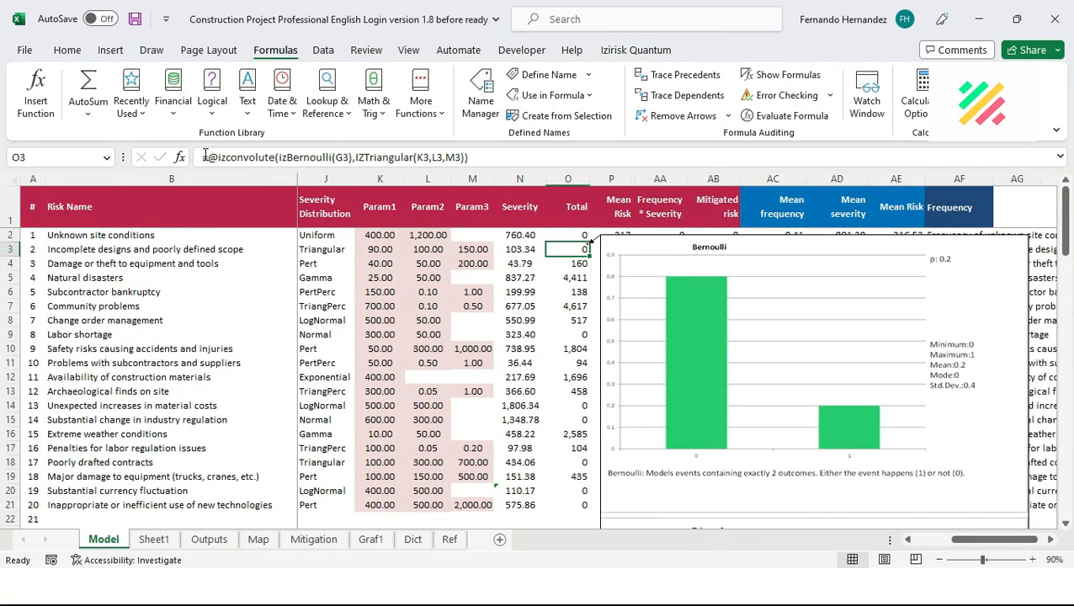
{"action": "left_click_drag", "start_coordinate": [205, 157], "coordinate": [468, 157]}
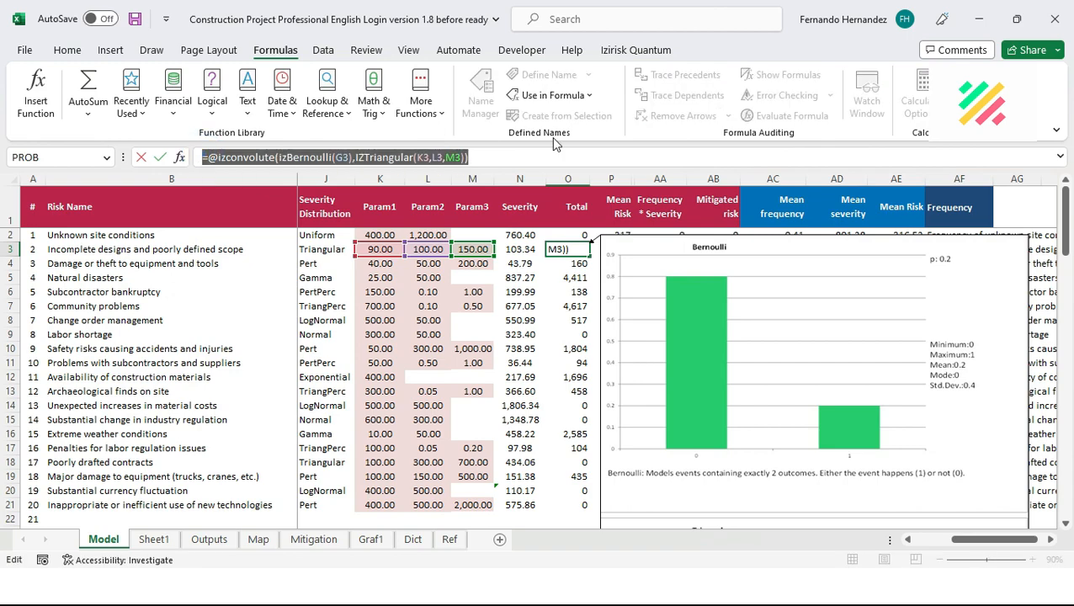
{"action": "scroll", "coordinate": [595, 339], "scroll_direction": "down", "scroll_amount": 9}
{"action": "scroll", "coordinate": [596, 339], "scroll_direction": "up", "scroll_amount": 4}
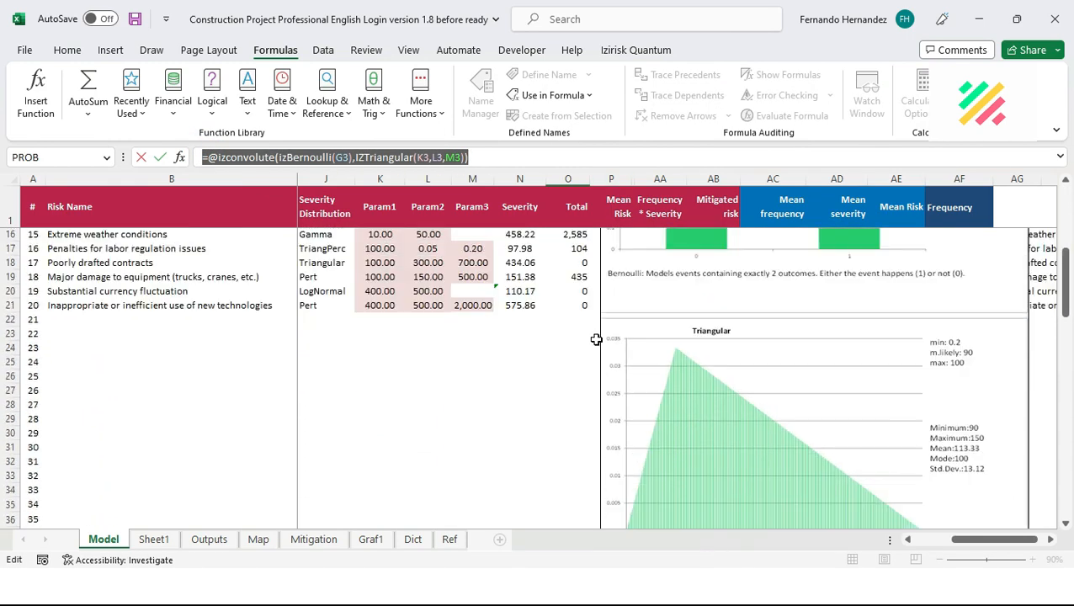
{"action": "scroll", "coordinate": [595, 339], "scroll_direction": "up", "scroll_amount": 5}
{"action": "key", "text": "Escape"}
Examine the Poisson and Pert charts behind the Total for Damage or theft to equipment and tools in O4
{"action": "left_click", "coordinate": [579, 264]}
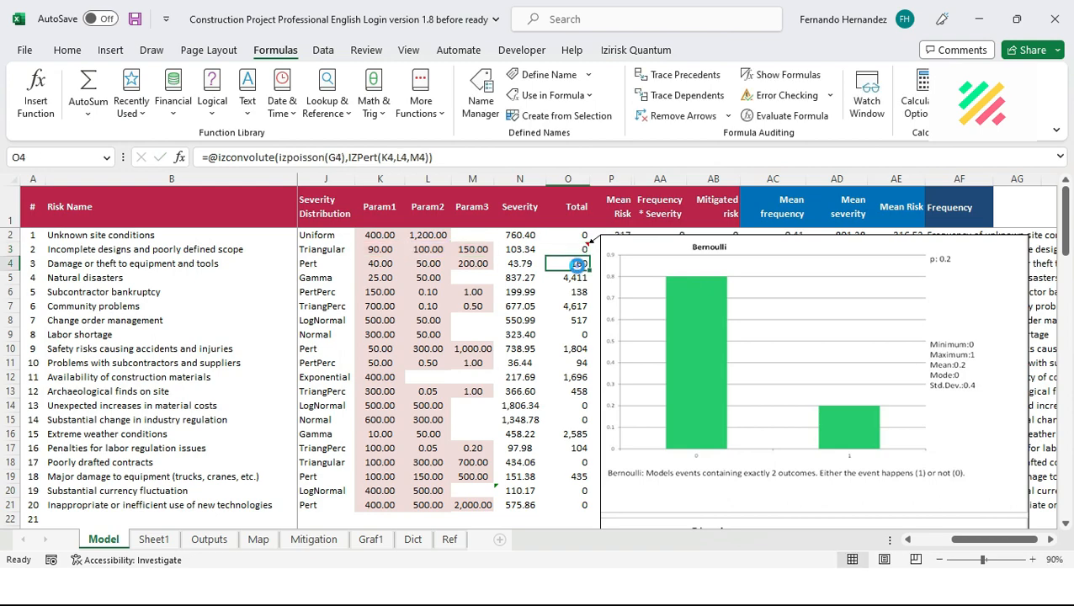
{"action": "scroll", "coordinate": [597, 299], "scroll_direction": "down", "scroll_amount": 4}
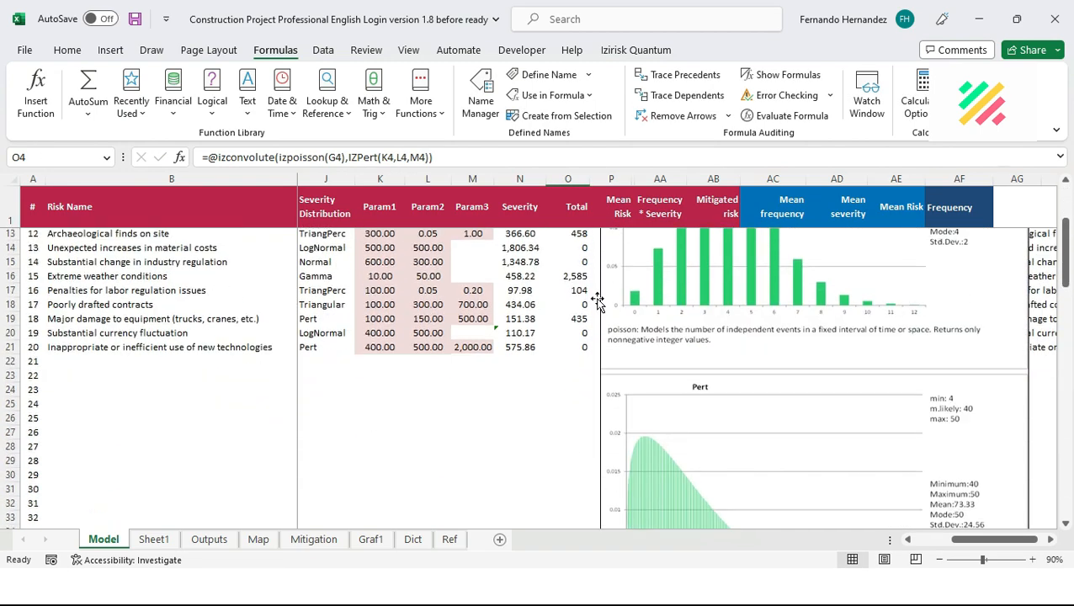
{"action": "scroll", "coordinate": [597, 299], "scroll_direction": "down", "scroll_amount": 6}
{"action": "scroll", "coordinate": [597, 299], "scroll_direction": "up", "scroll_amount": 10}
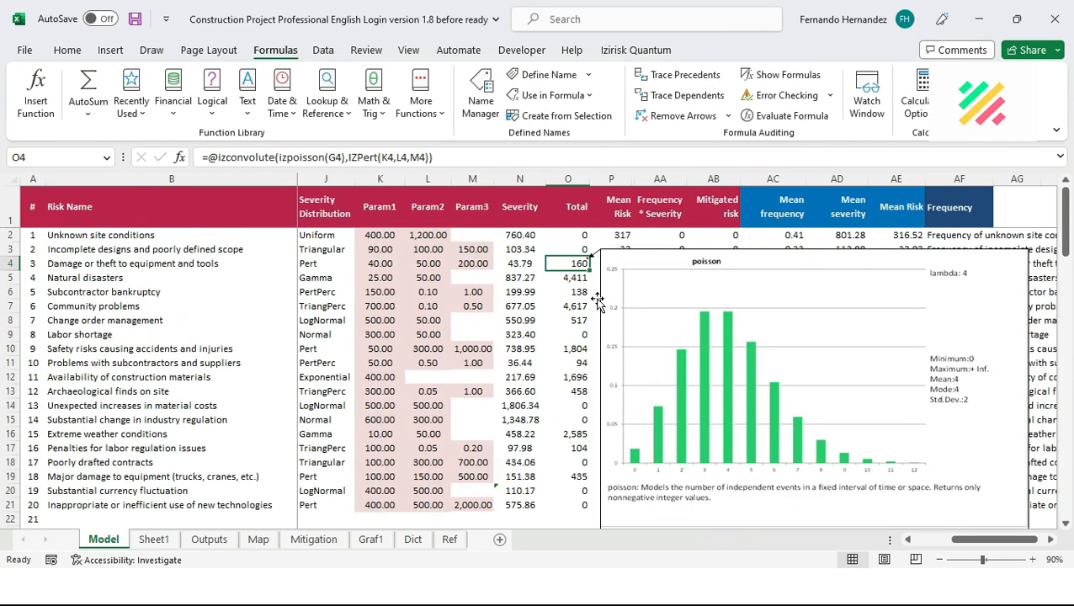
Examine the combined frequency and severity charts of the Totals for Natural disasters in O5 and Subcontractor bankruptcy in O6
{"action": "left_click", "coordinate": [579, 277]}
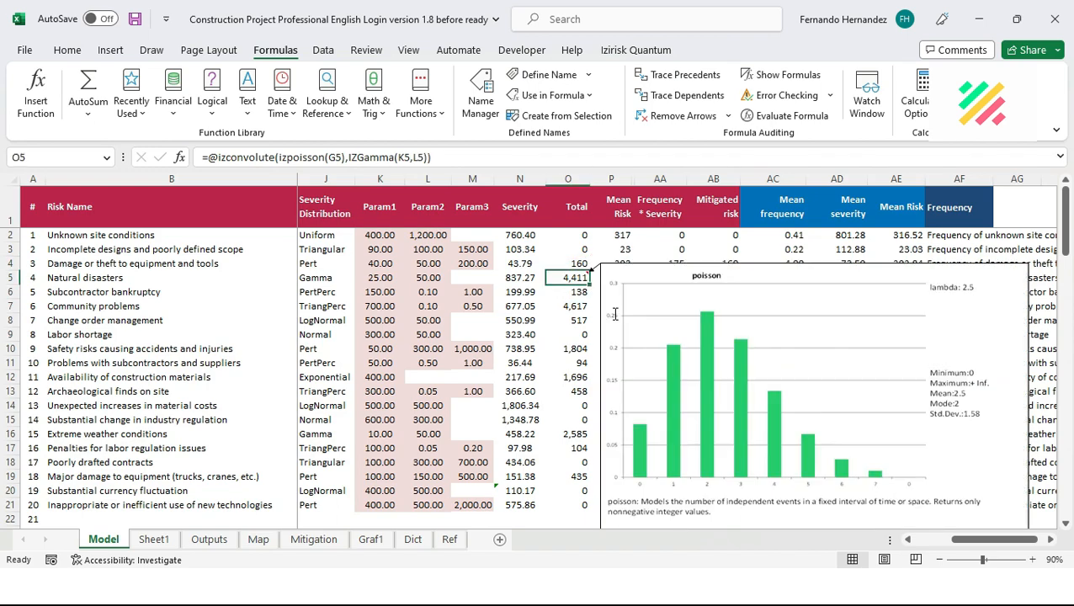
{"action": "scroll", "coordinate": [616, 316], "scroll_direction": "down", "scroll_amount": 2}
{"action": "scroll", "coordinate": [615, 315], "scroll_direction": "down", "scroll_amount": 5}
{"action": "scroll", "coordinate": [608, 309], "scroll_direction": "up", "scroll_amount": 7}
{"action": "left_click", "coordinate": [577, 292]}
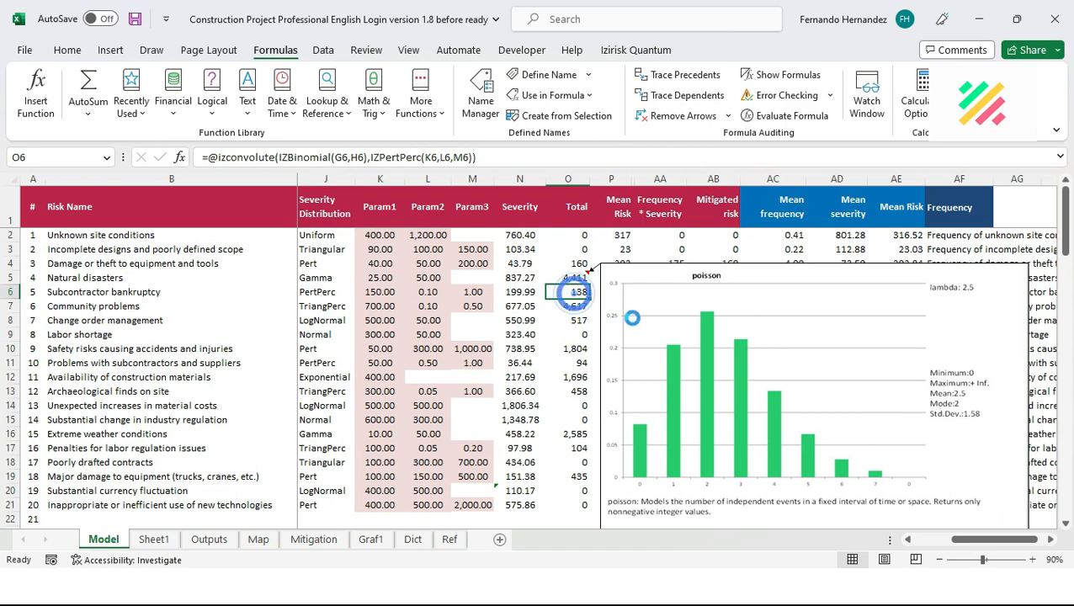
{"action": "scroll", "coordinate": [634, 319], "scroll_direction": "down", "scroll_amount": 3}
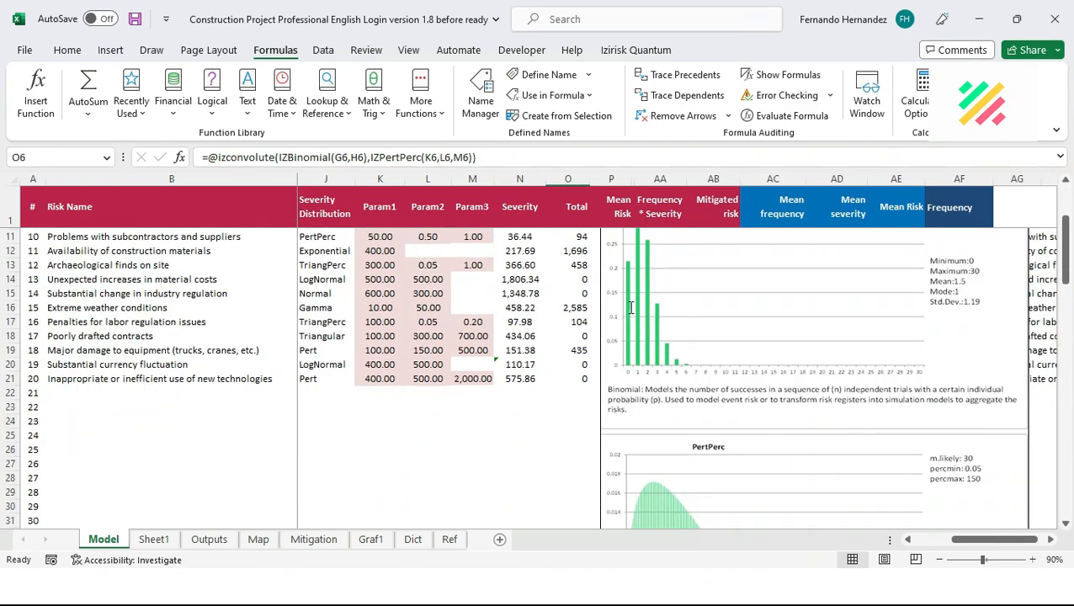
View the version and edition information of the Izirisk Quantum add-in, and close it
{"action": "left_click", "coordinate": [636, 49]}
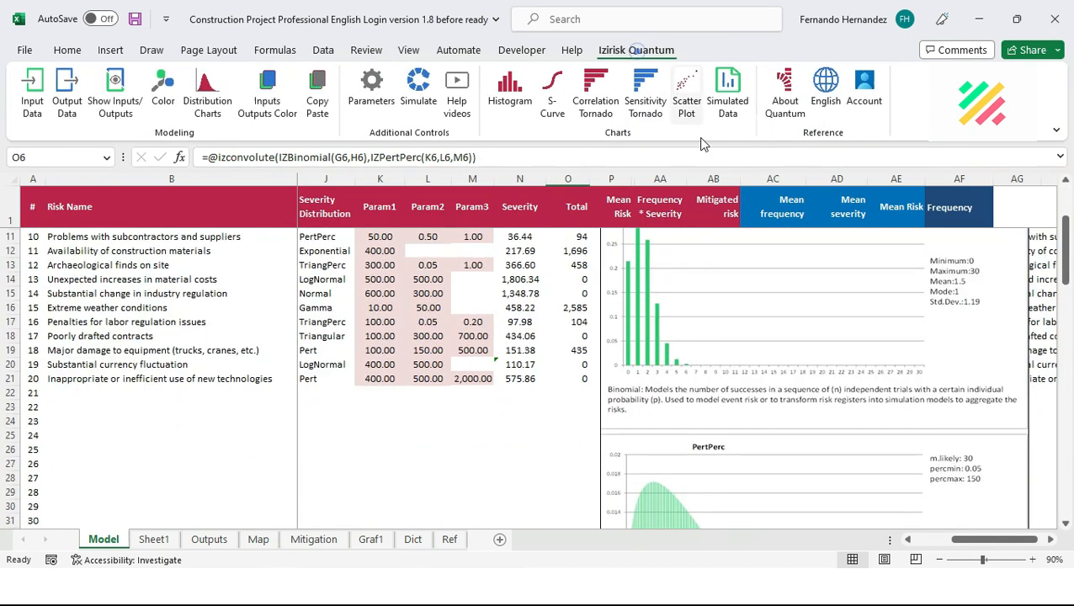
{"action": "left_click", "coordinate": [787, 101]}
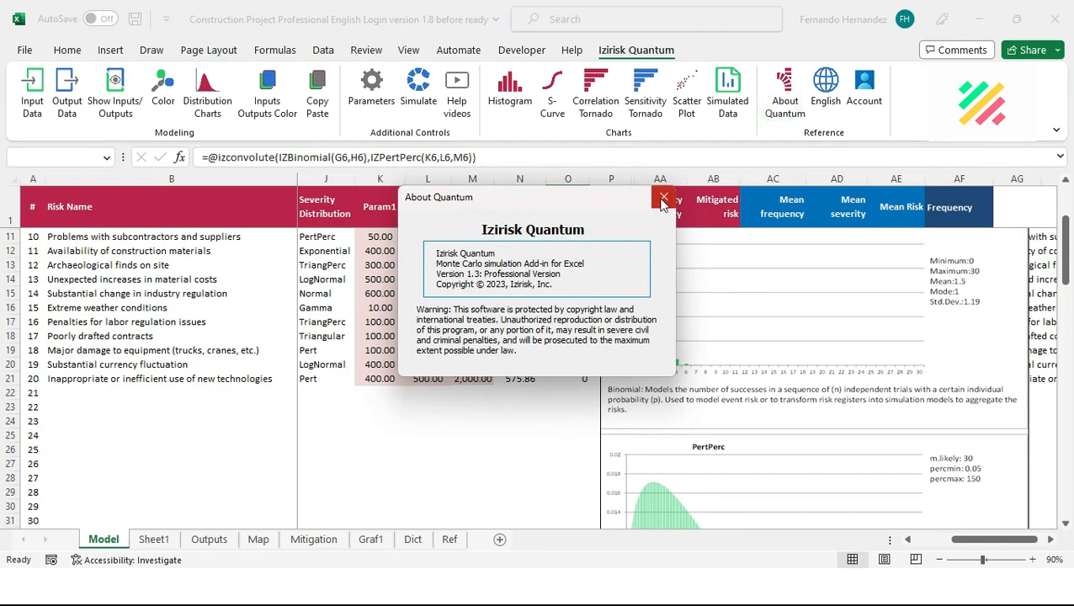
{"action": "left_click", "coordinate": [664, 200]}
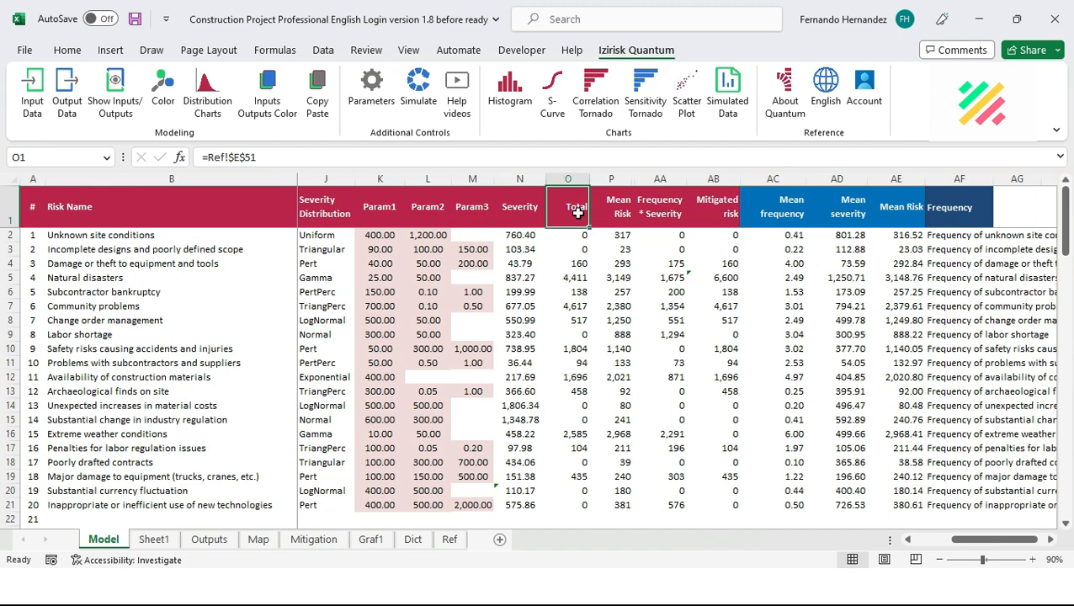
Disable the distribution comment charts from the Unknown site conditions frequency cell I2
{"action": "key", "text": "ctrl+Home"}
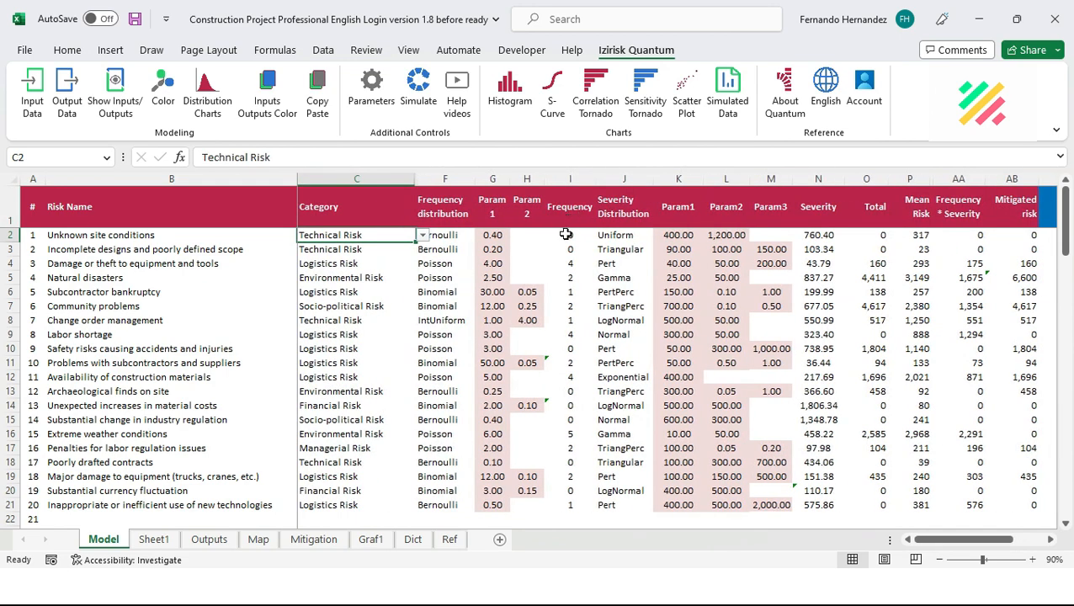
{"action": "left_click", "coordinate": [565, 235]}
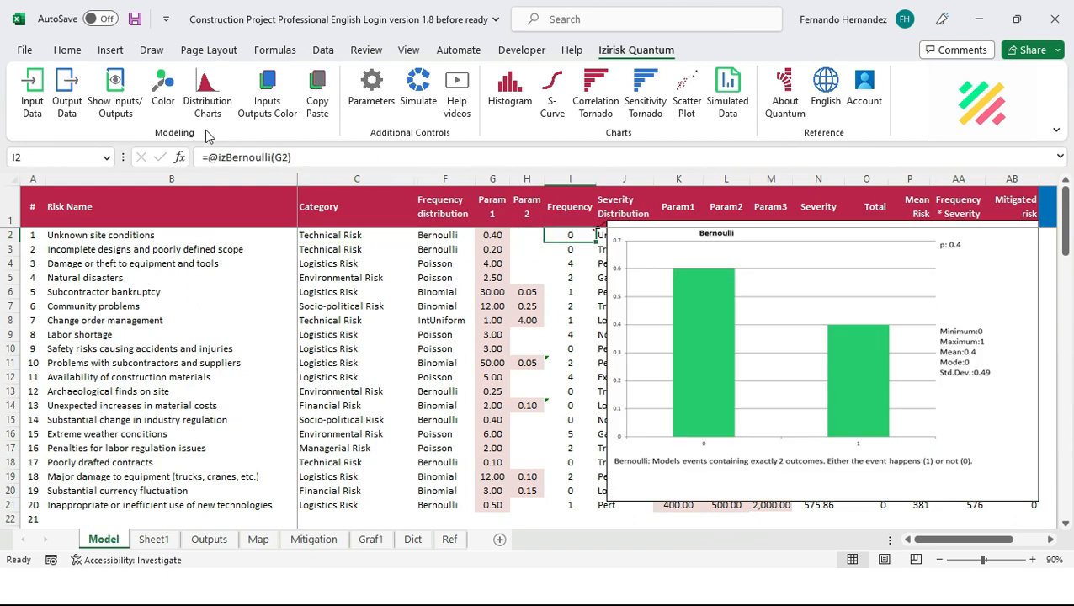
{"action": "left_click", "coordinate": [208, 103]}
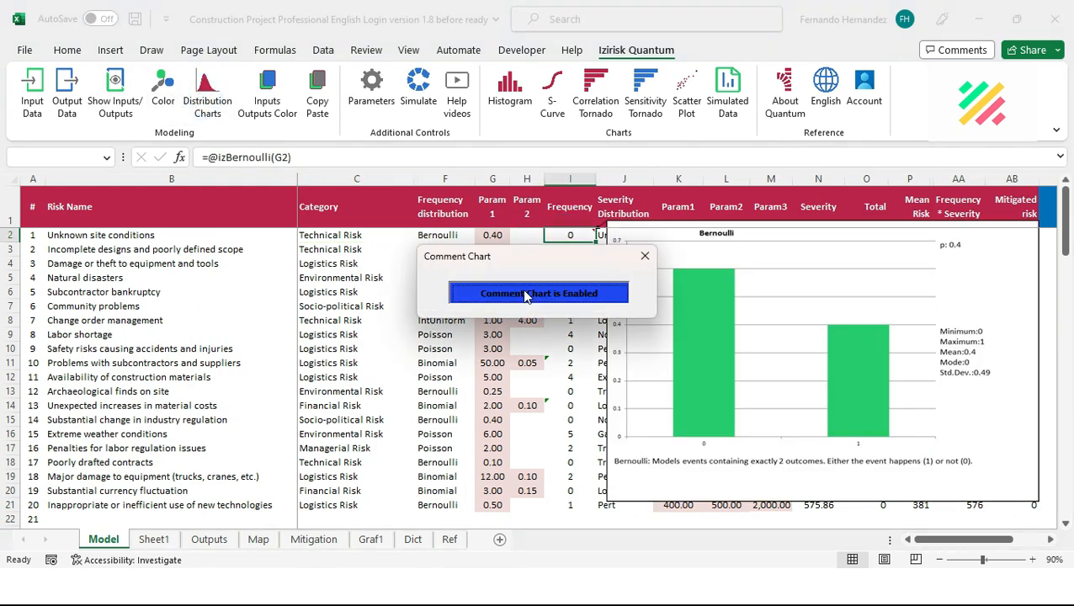
{"action": "left_click", "coordinate": [526, 293]}
{"action": "left_click", "coordinate": [645, 256]}
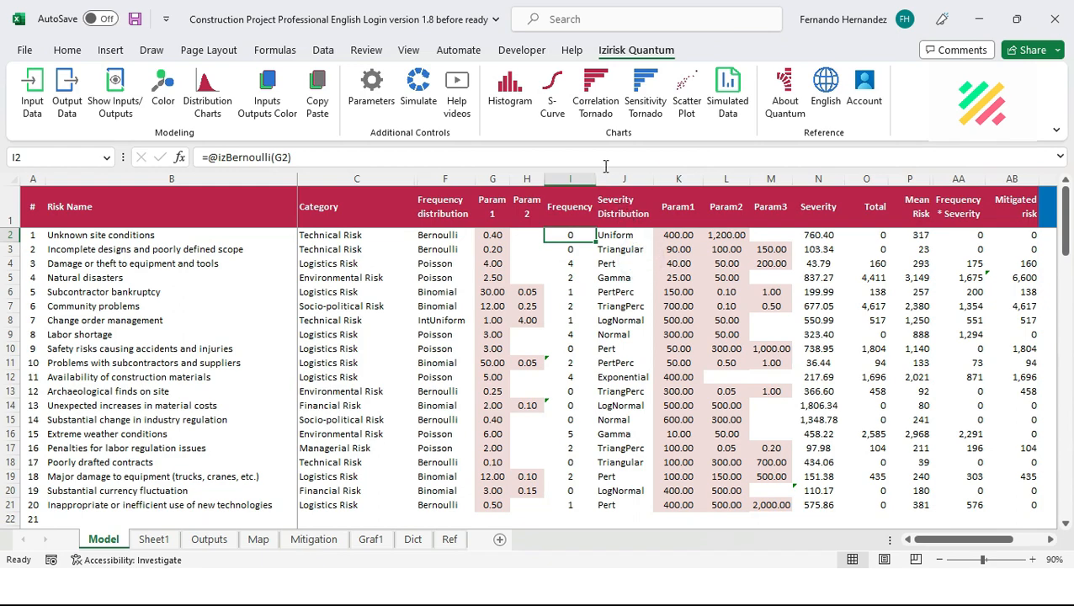
Step through the Frequency cells I3 to I9 to check that no comment charts pop up
{"action": "key", "text": "Down"}
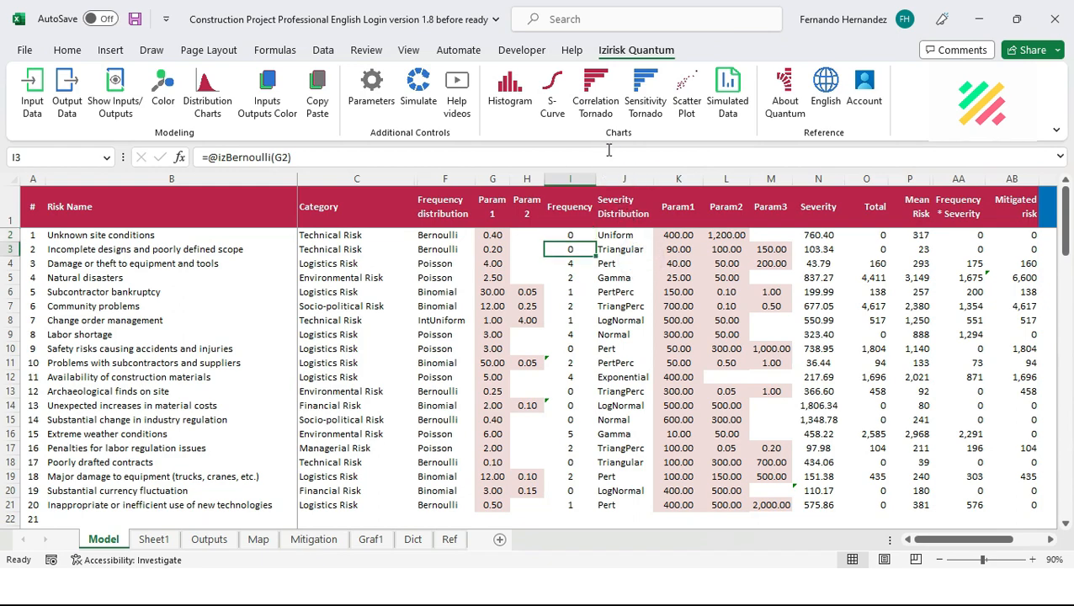
{"action": "key", "text": "Down"}
{"action": "key", "text": "Down"}
{"action": "key", "text": "Down"}
{"action": "key", "text": "Down"}
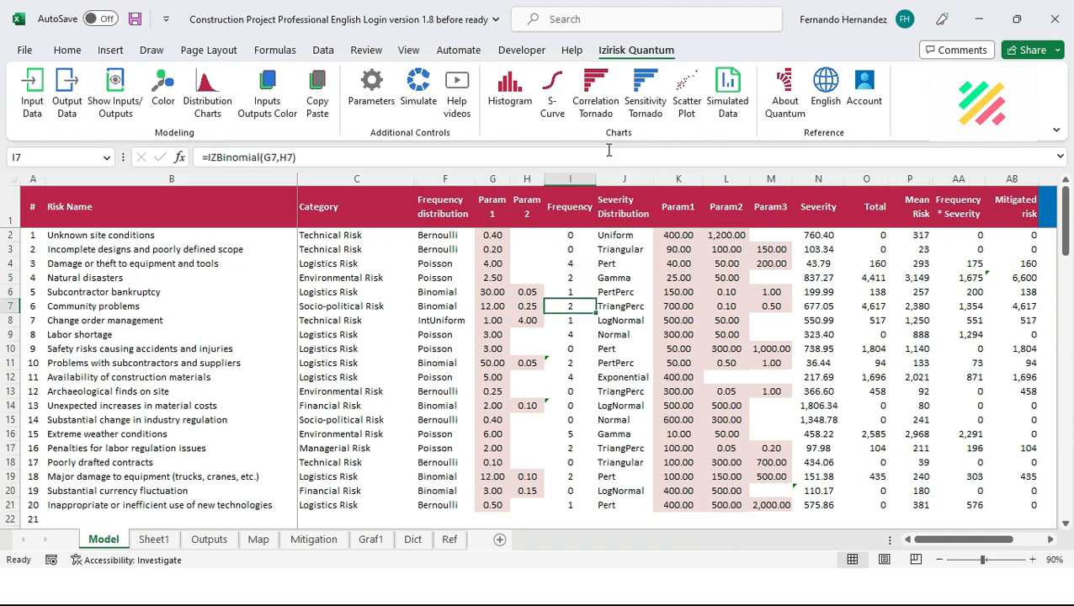
{"action": "key", "text": "Down"}
{"action": "key", "text": "Down"}
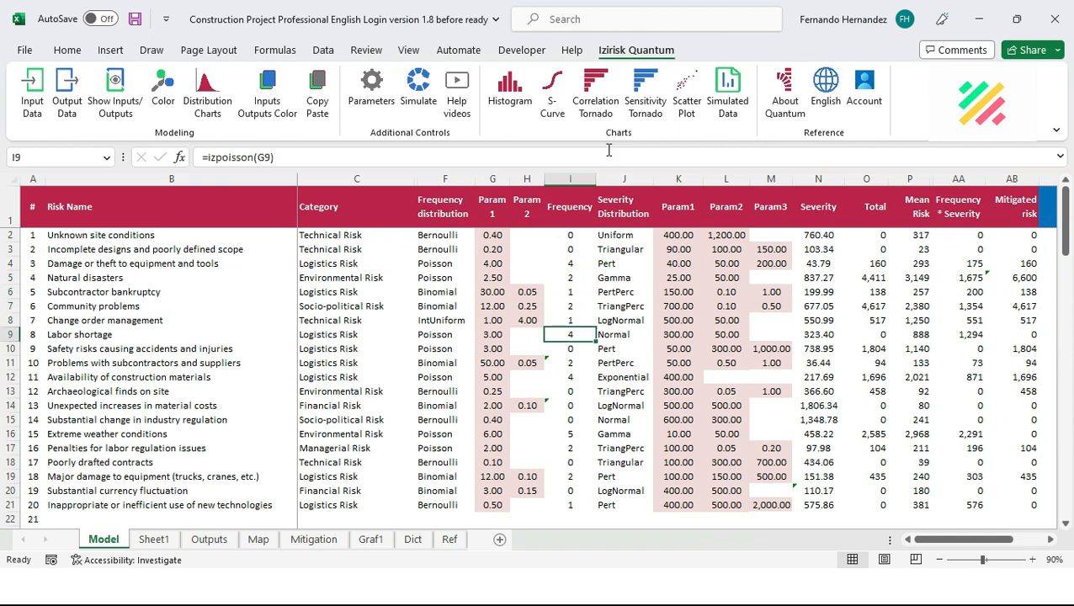
Select all the frequency formulas in I2:I21 and start defining them as simulation inputs
{"action": "left_click", "coordinate": [580, 239]}
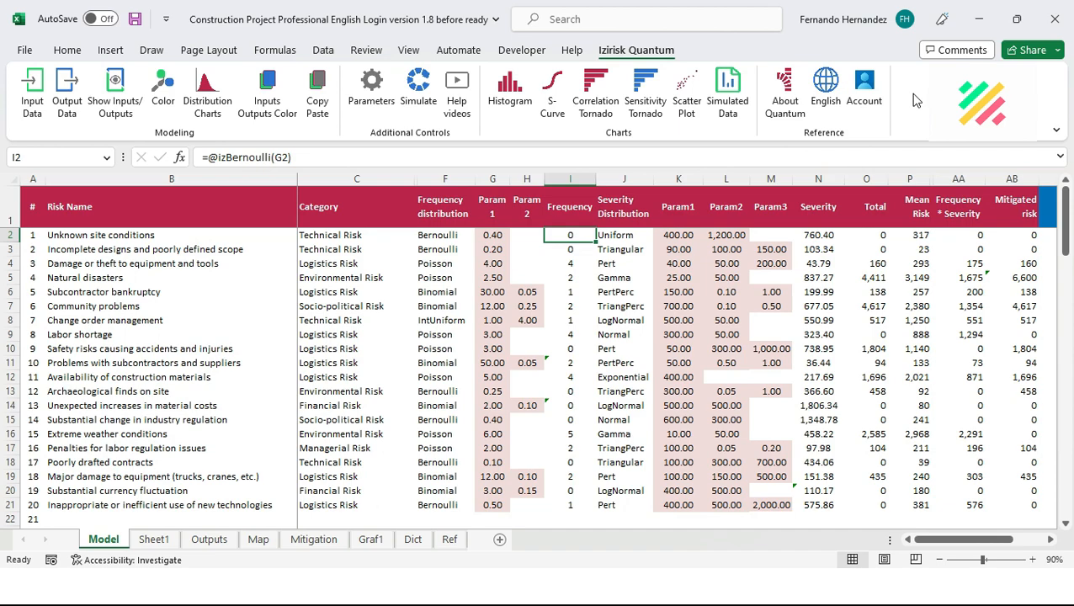
{"action": "key", "text": "ctrl+shift+Down"}
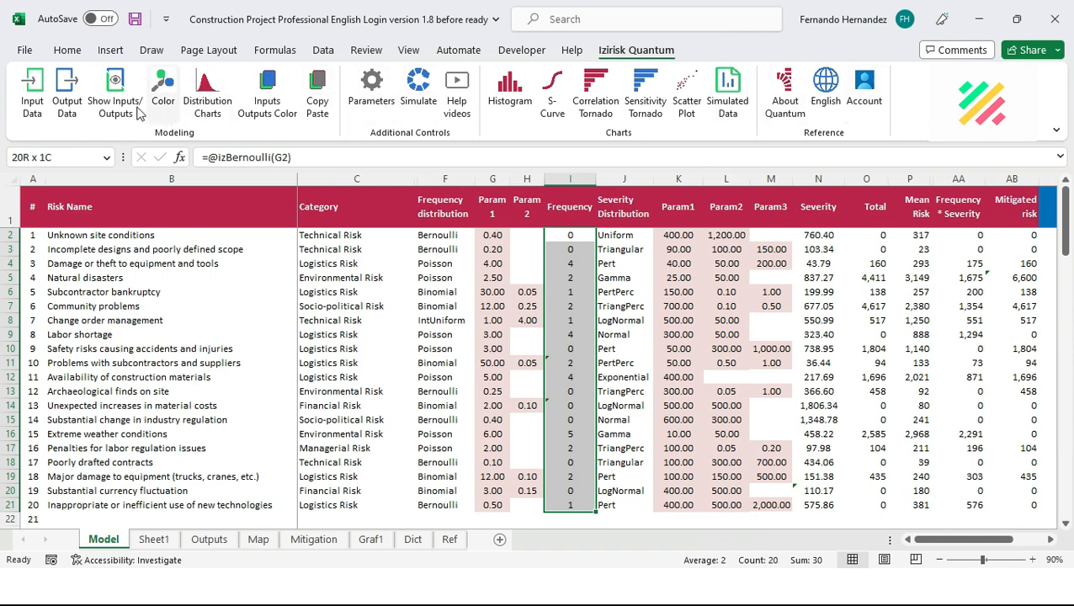
{"action": "left_click", "coordinate": [32, 106]}
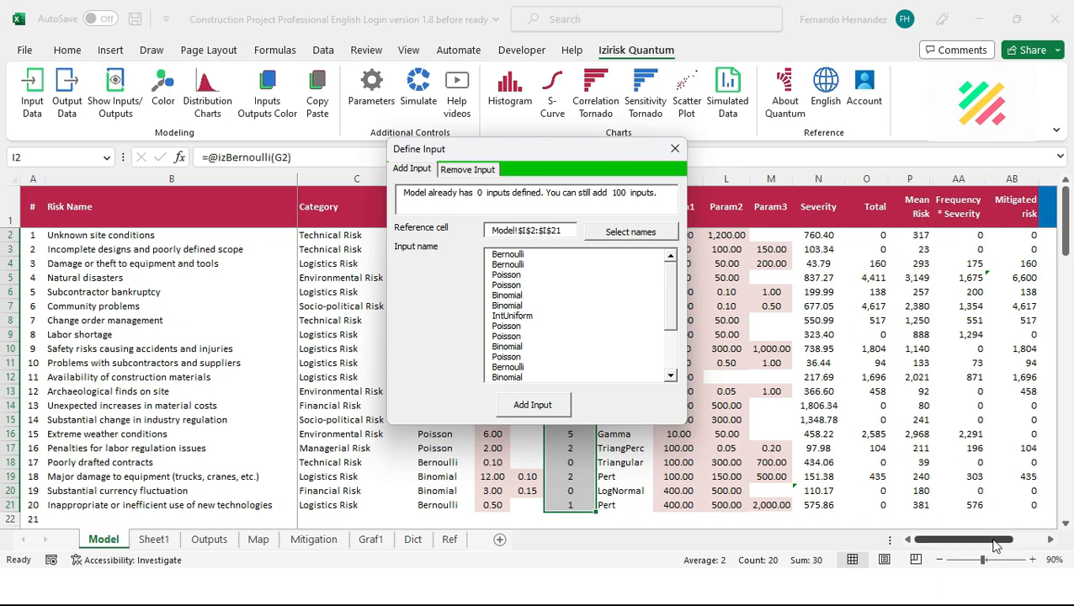
Review the default input names listed for the first six frequency cells in the Define Input dialog
{"action": "left_click", "coordinate": [508, 255]}
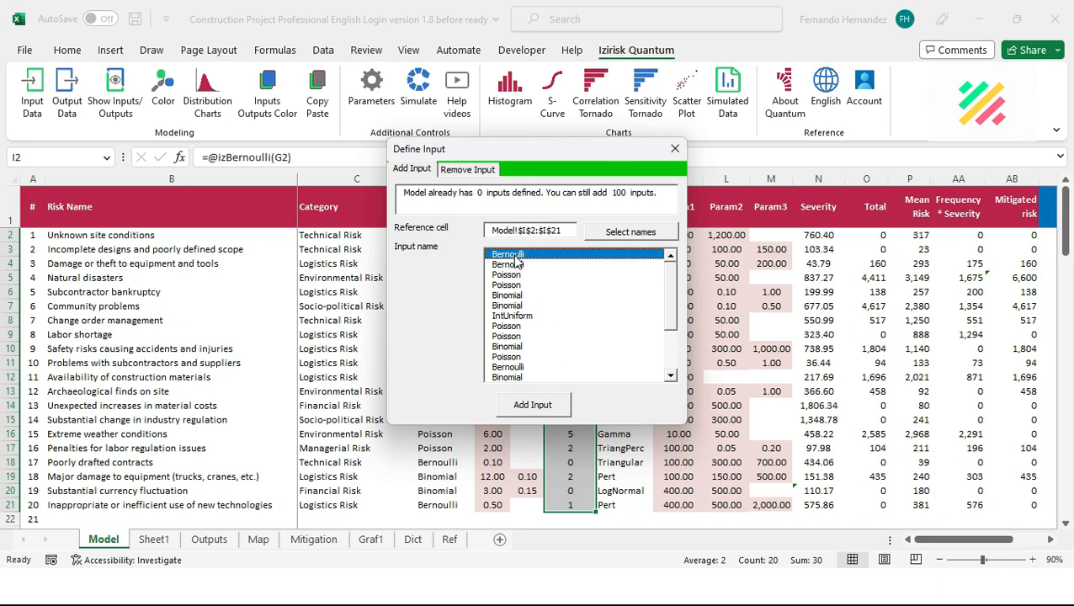
{"action": "left_click", "coordinate": [508, 264]}
{"action": "left_click", "coordinate": [507, 274]}
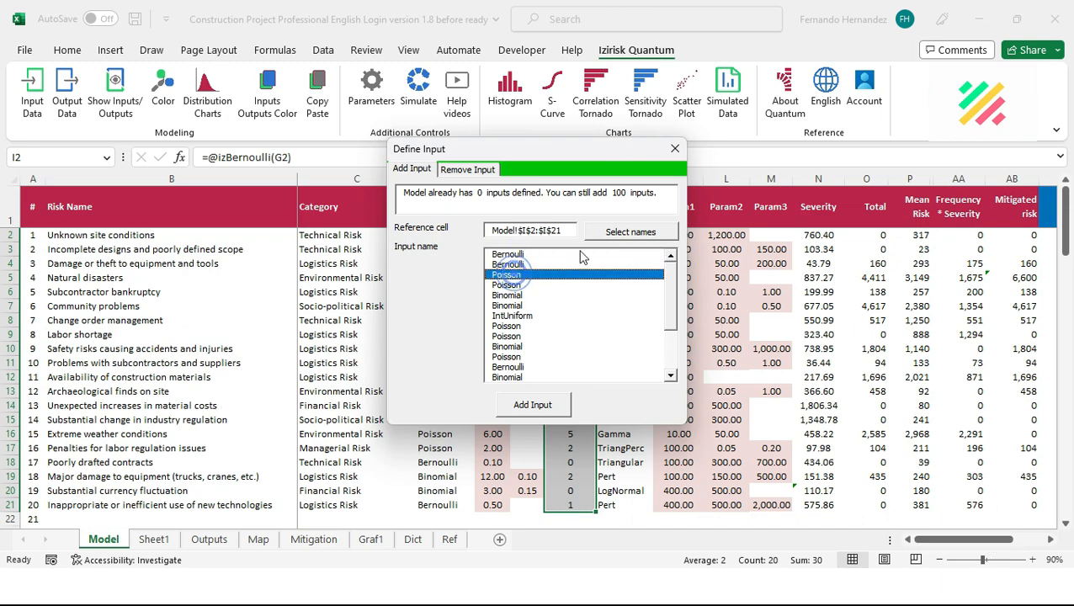
{"action": "left_click", "coordinate": [510, 284]}
{"action": "left_click", "coordinate": [510, 295]}
{"action": "left_click", "coordinate": [513, 306]}
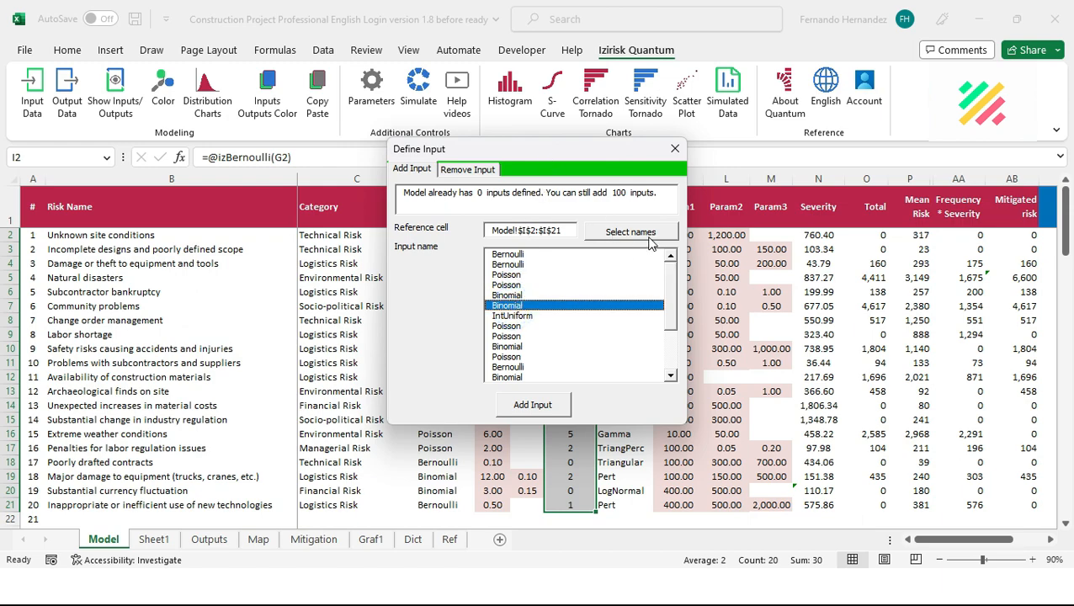
Replace the default input names for the frequency cells with the names in AF2:AF21
{"action": "left_click_drag", "start_coordinate": [976, 540], "coordinate": [1010, 539]}
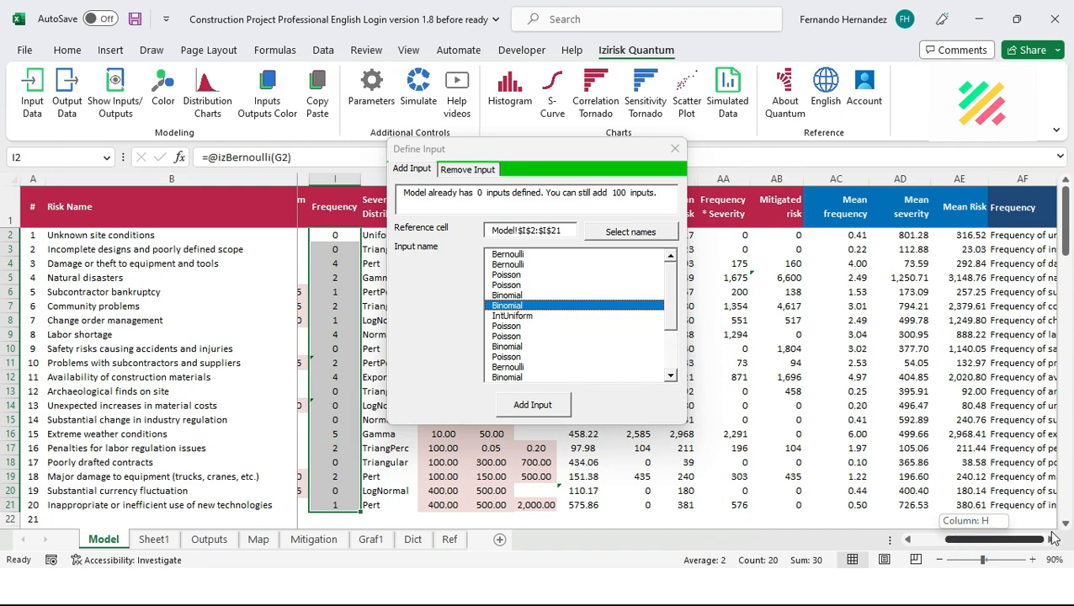
{"action": "left_click", "coordinate": [1050, 539]}
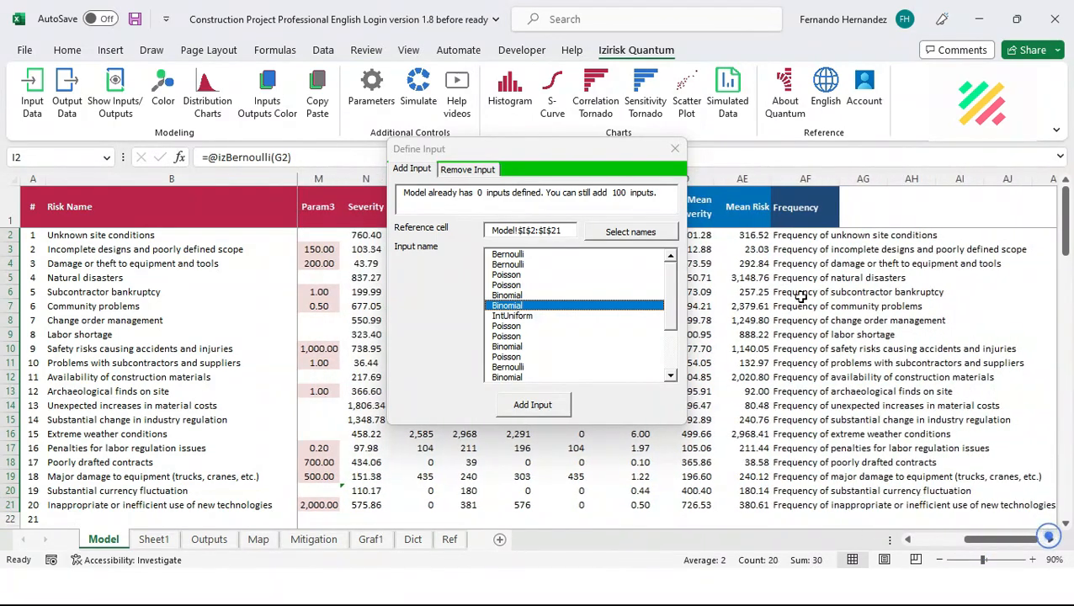
{"action": "left_click", "coordinate": [615, 238]}
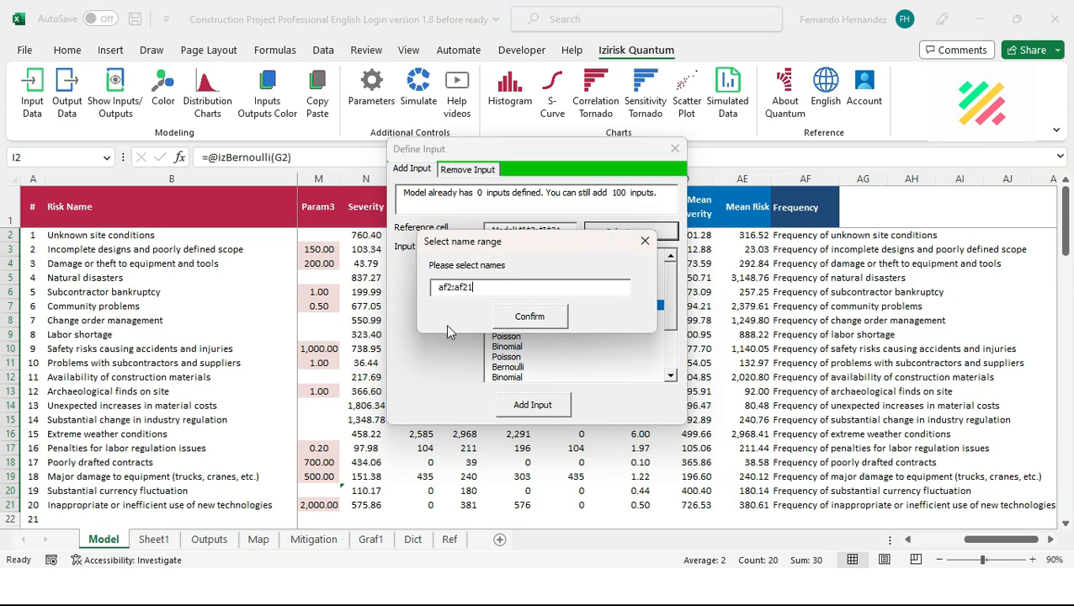
{"action": "left_click", "coordinate": [554, 320]}
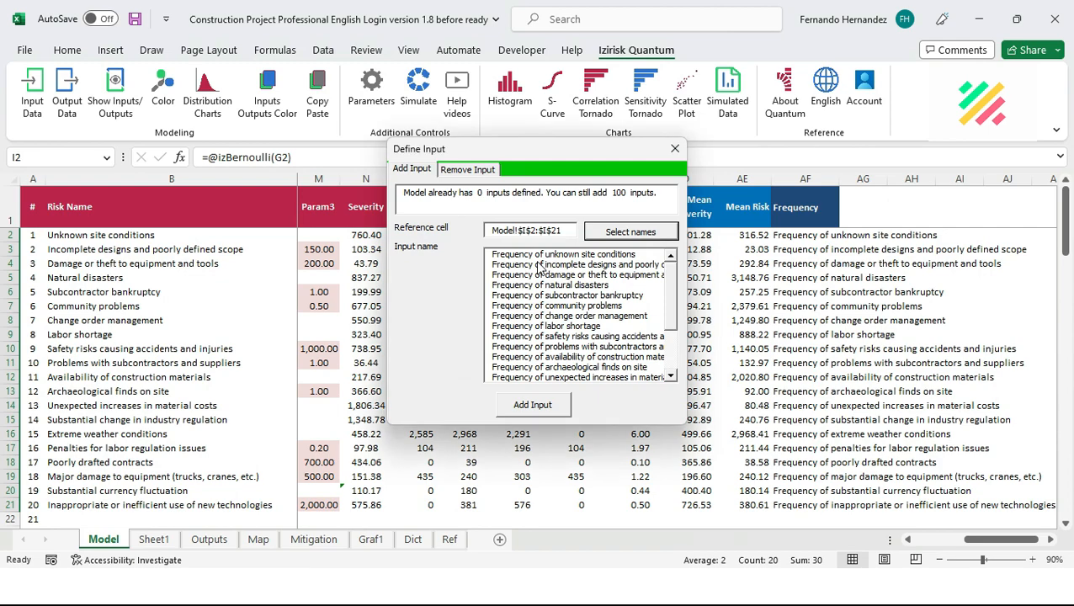
Check the loaded frequency names and add the cells I2:I21 as simulation inputs, closing the definition dialog
{"action": "left_click", "coordinate": [532, 264]}
{"action": "left_click", "coordinate": [539, 275]}
{"action": "left_click", "coordinate": [547, 284]}
{"action": "left_click", "coordinate": [557, 294]}
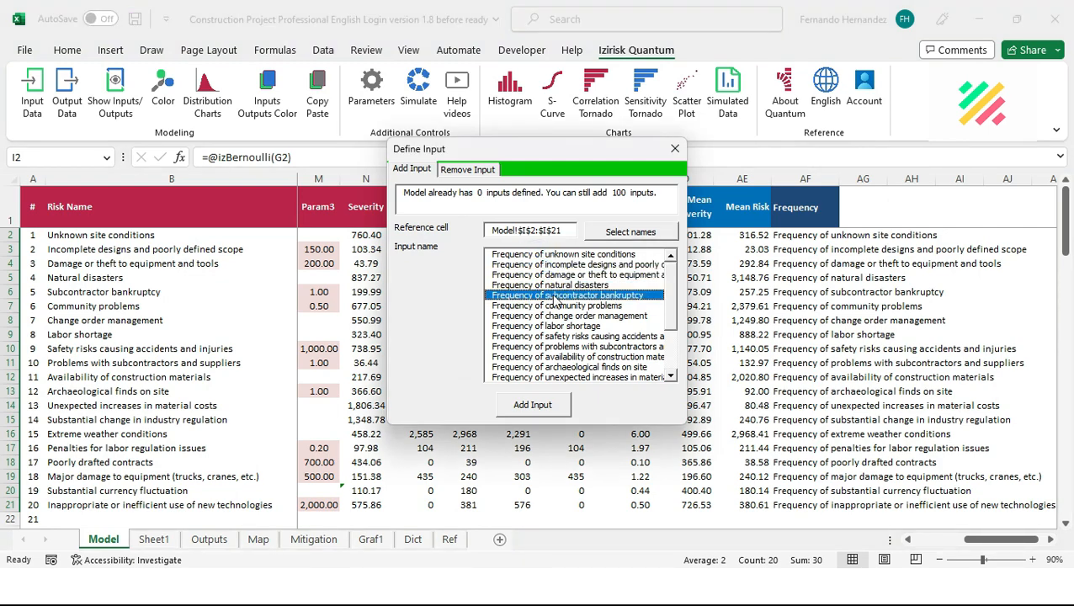
{"action": "left_click", "coordinate": [559, 306]}
{"action": "left_click", "coordinate": [561, 316]}
{"action": "left_click", "coordinate": [563, 326]}
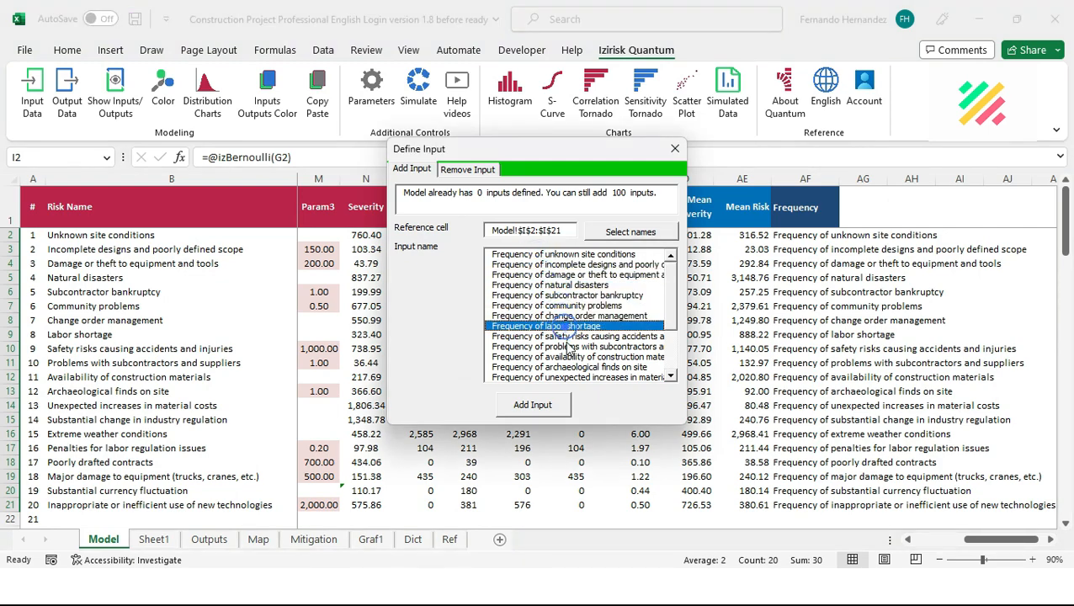
{"action": "left_click", "coordinate": [564, 404]}
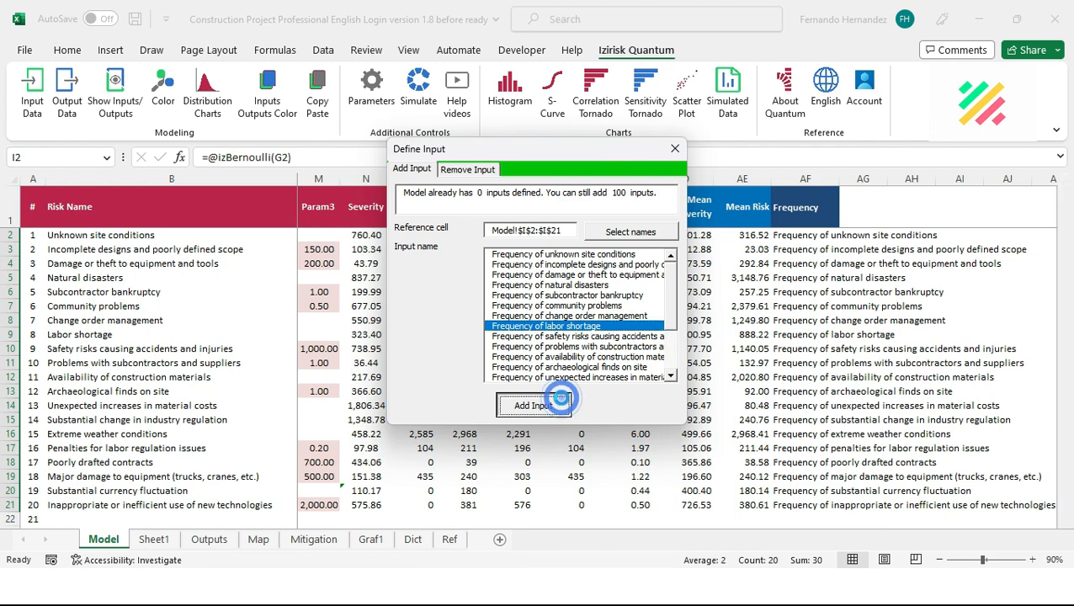
{"action": "left_click", "coordinate": [674, 150]}
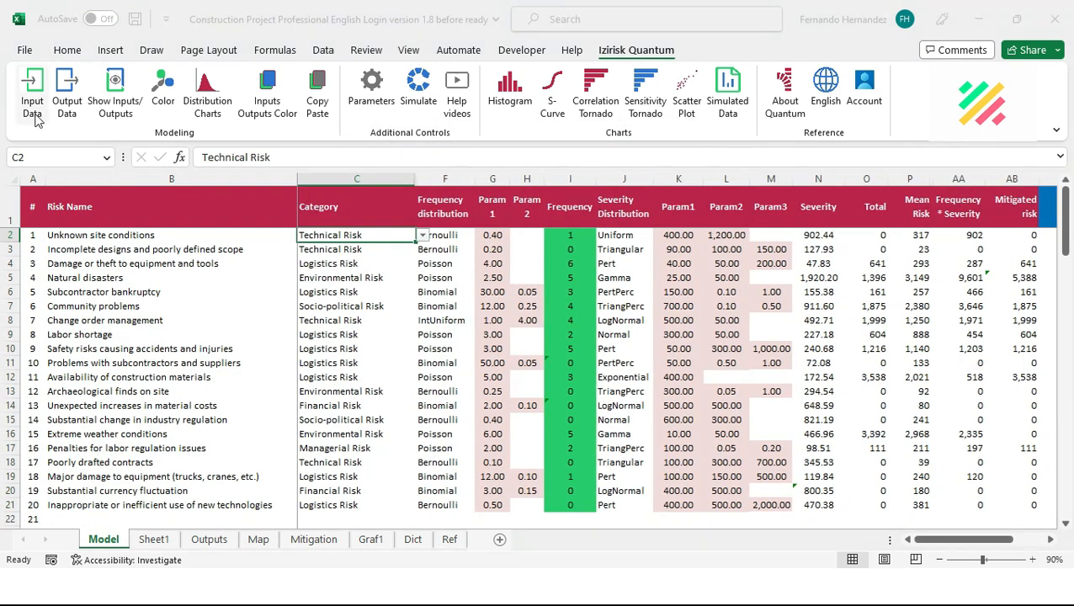
Review the addresses and names of the defined frequency inputs in the inputs and outputs list
{"action": "left_click", "coordinate": [113, 91]}
{"action": "left_click", "coordinate": [504, 192]}
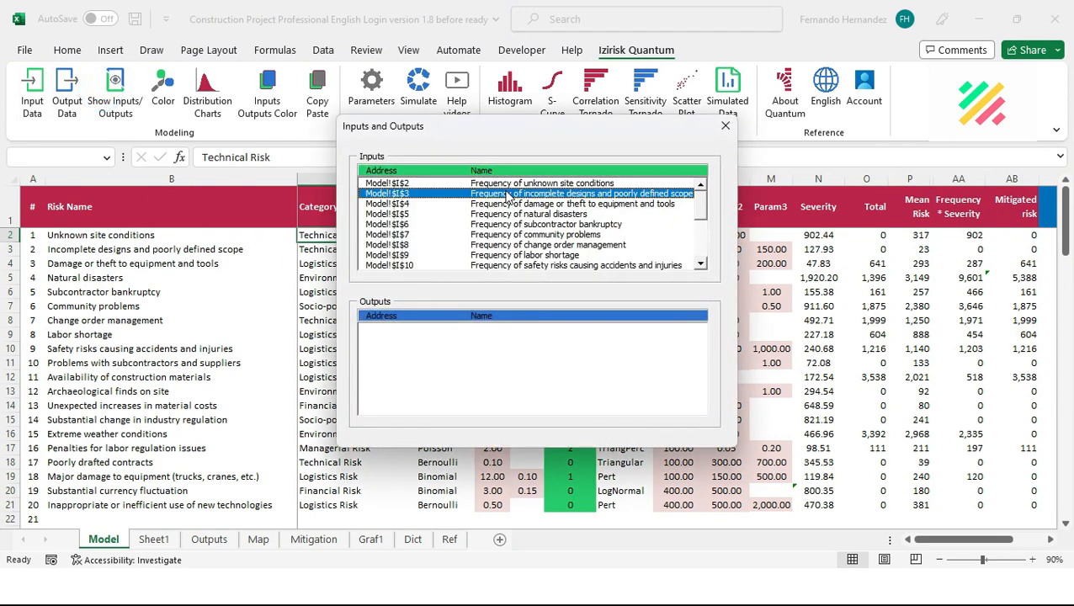
{"action": "left_click", "coordinate": [511, 215]}
{"action": "left_click", "coordinate": [519, 232]}
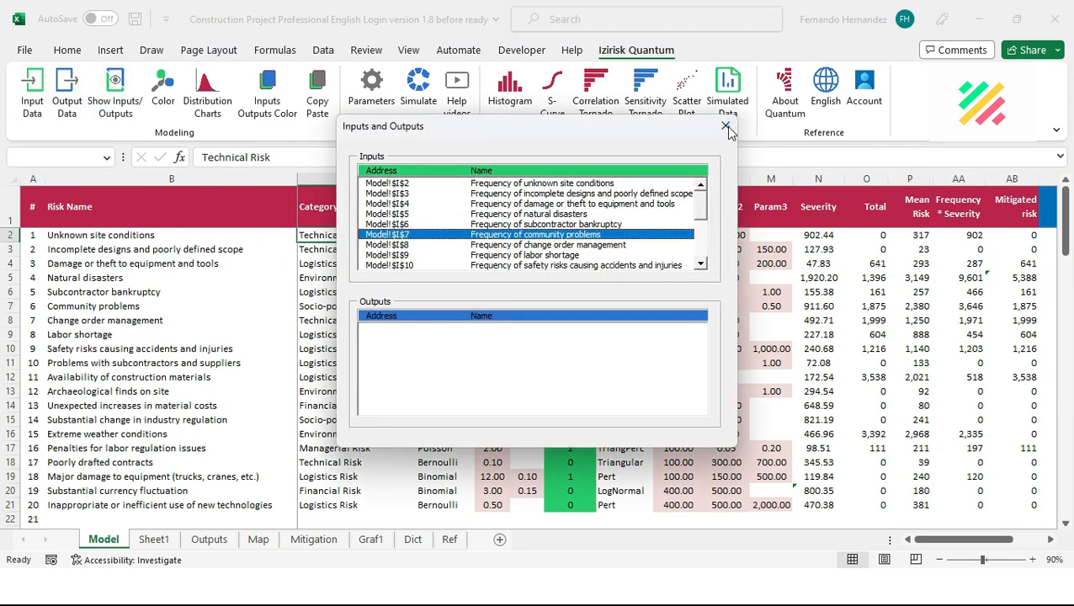
{"action": "left_click", "coordinate": [727, 126]}
Switch the name list header in AF1 to Severity for naming the severity cells
{"action": "left_click", "coordinate": [823, 234]}
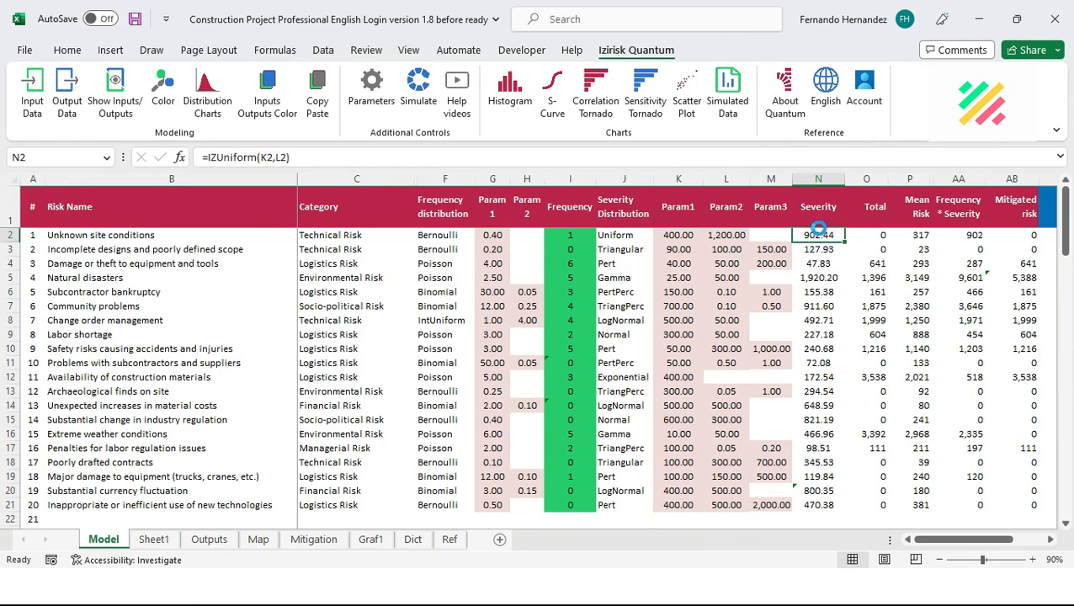
{"action": "key", "text": "ctrl+shift+Down"}
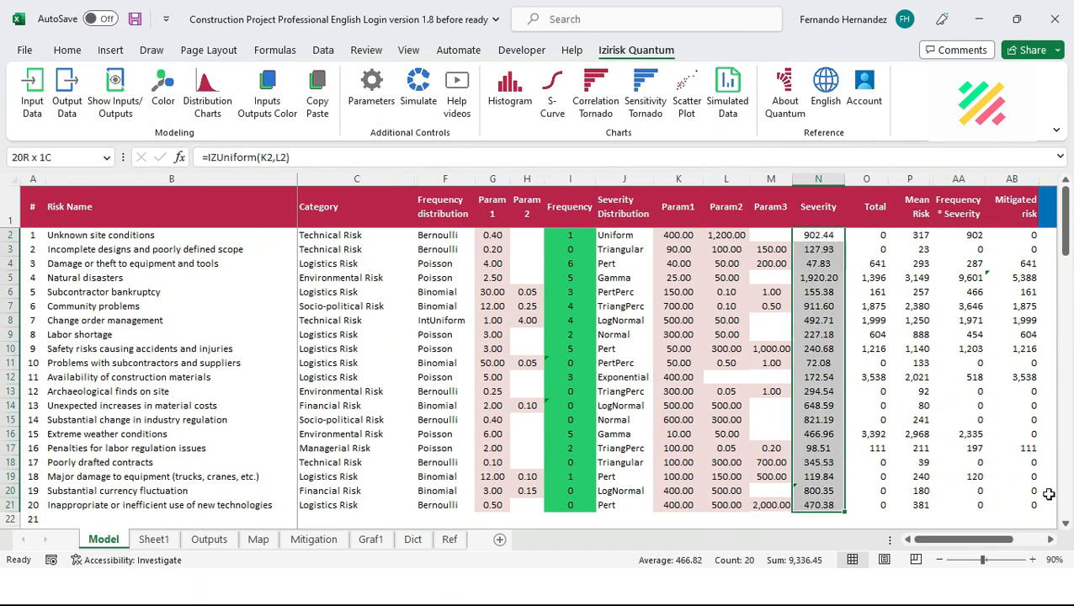
{"action": "left_click", "coordinate": [1050, 540]}
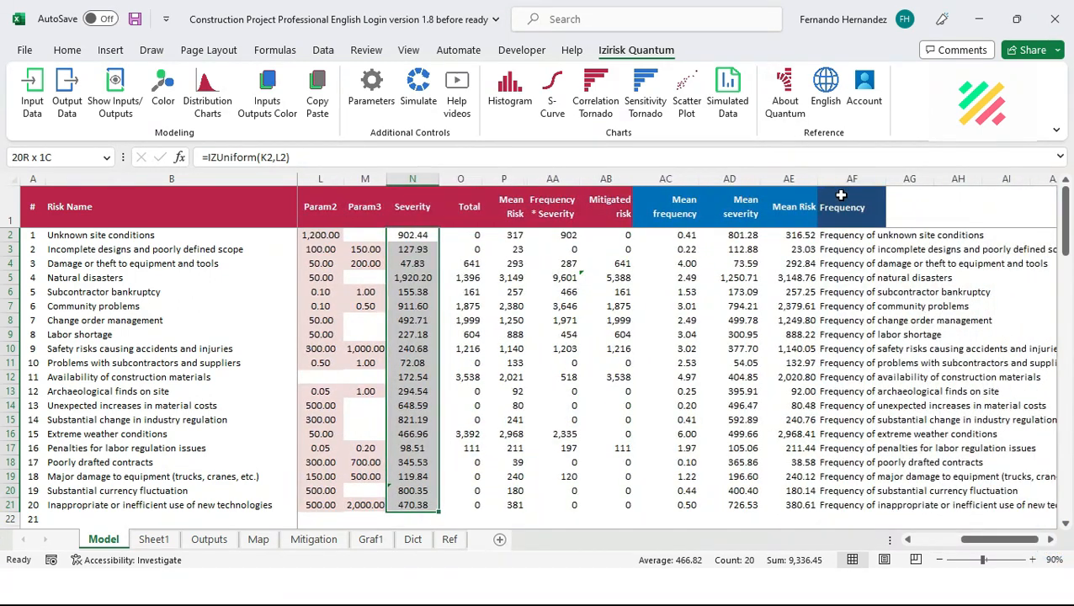
{"action": "left_click", "coordinate": [838, 207]}
{"action": "left_click", "coordinate": [892, 219]}
{"action": "left_click", "coordinate": [875, 242]}
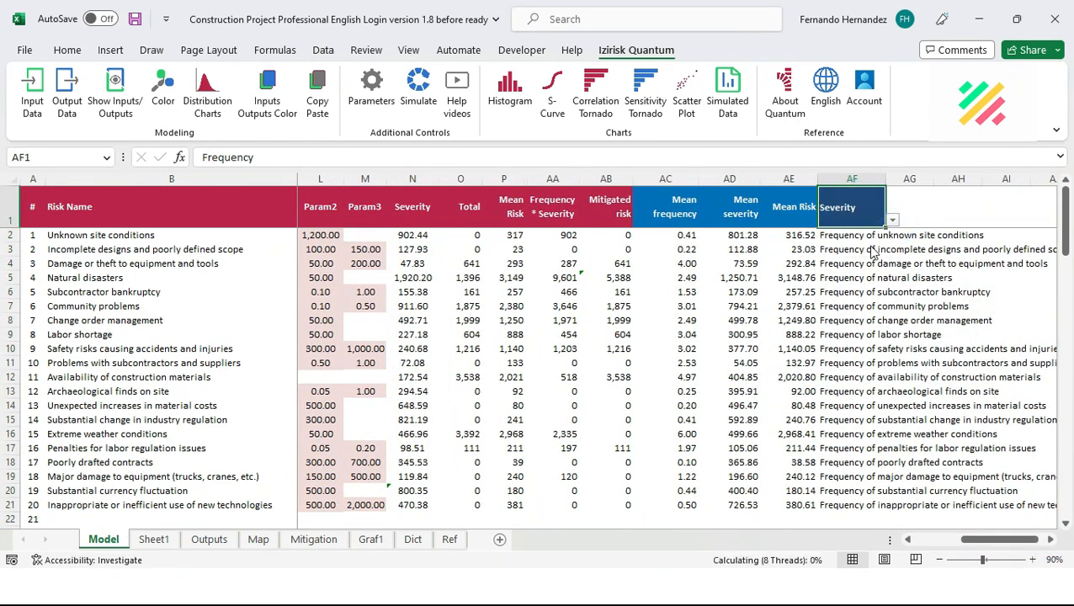
Start defining the severity cells N2:N21 as inputs, taking their names from AF2:AF21
{"action": "left_click", "coordinate": [402, 221]}
{"action": "key", "text": "Down"}
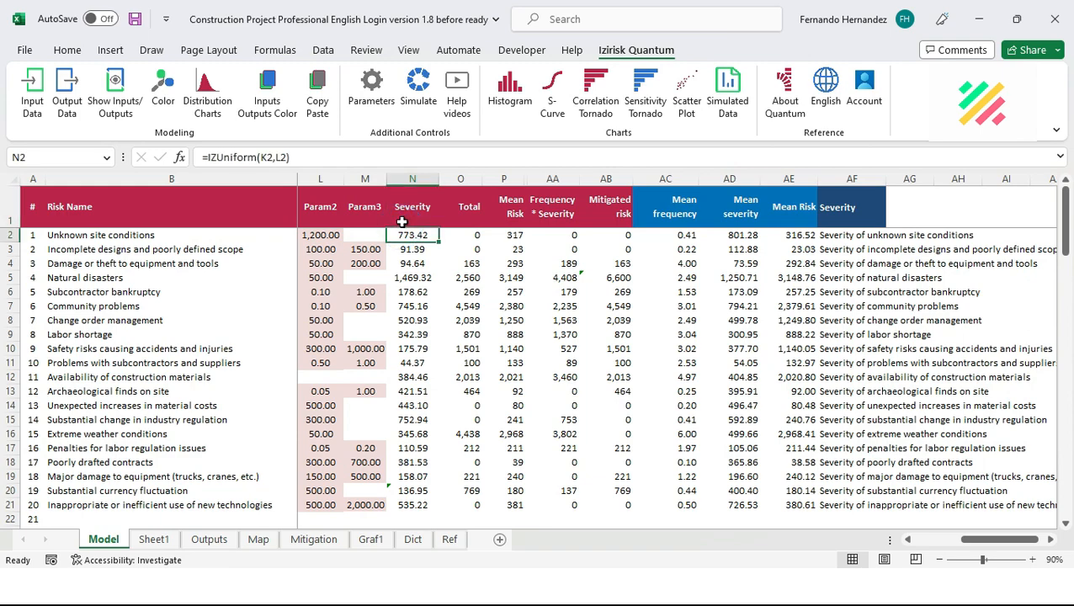
{"action": "key", "text": "ctrl+shift+Down"}
{"action": "left_click", "coordinate": [29, 94]}
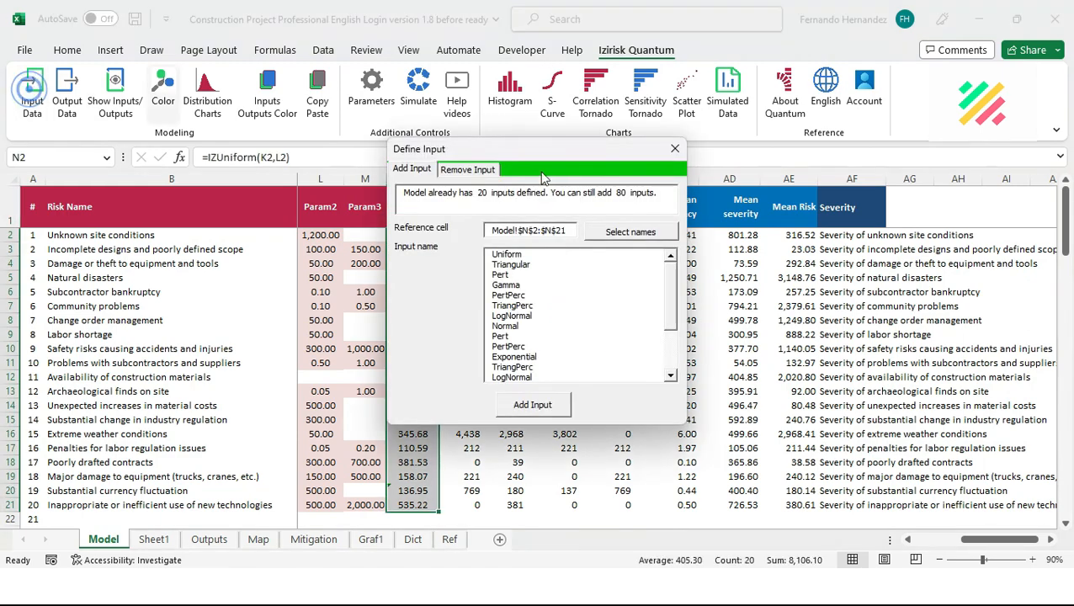
{"action": "left_click", "coordinate": [623, 232]}
{"action": "type", "text": "af2:af21"}
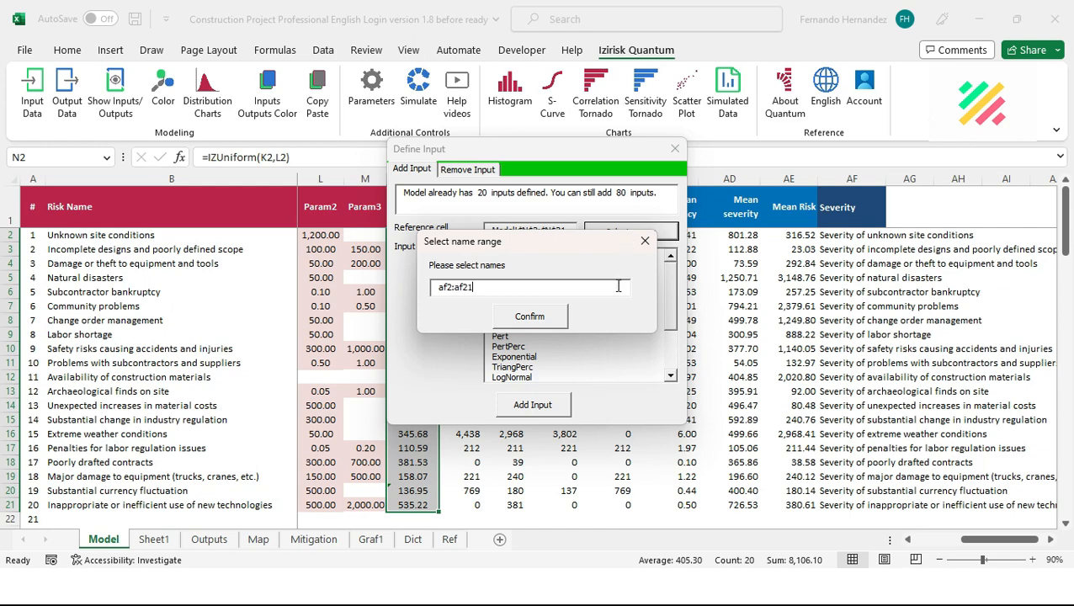
{"action": "left_click", "coordinate": [529, 317]}
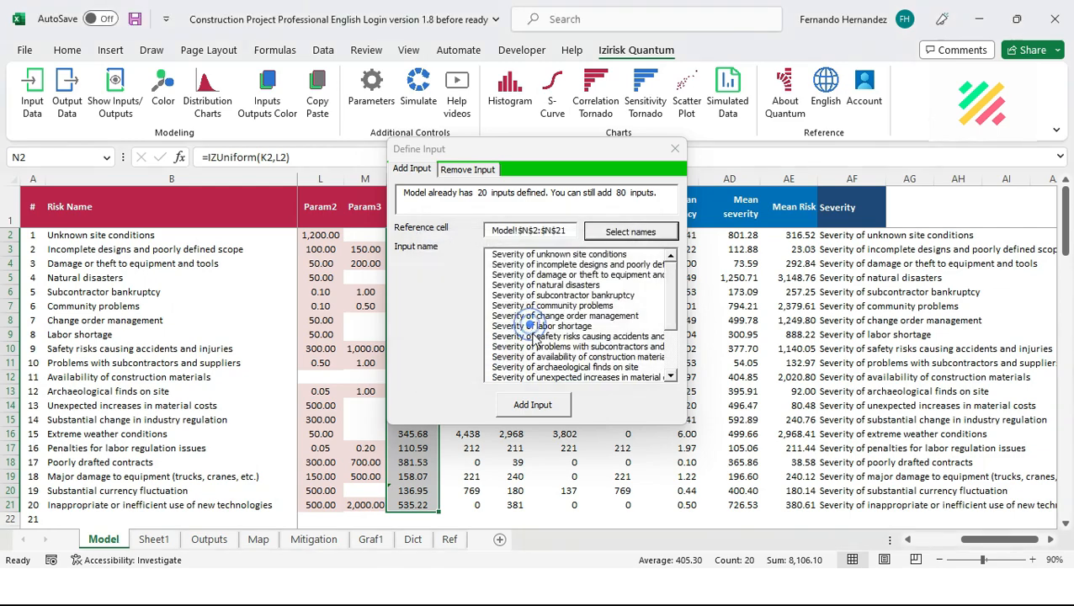
Check the loaded severity names and add the cells N2:N21 as simulation inputs, closing the definition dialog
{"action": "left_click", "coordinate": [545, 264]}
{"action": "left_click", "coordinate": [546, 276]}
{"action": "left_click", "coordinate": [544, 294]}
{"action": "left_click", "coordinate": [544, 306]}
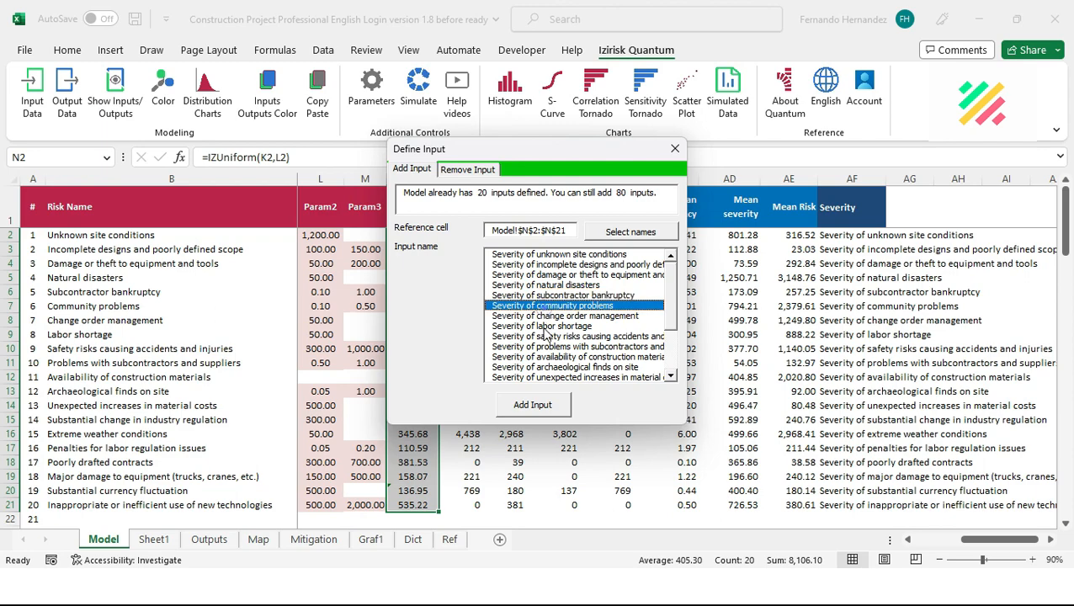
{"action": "left_click", "coordinate": [543, 334]}
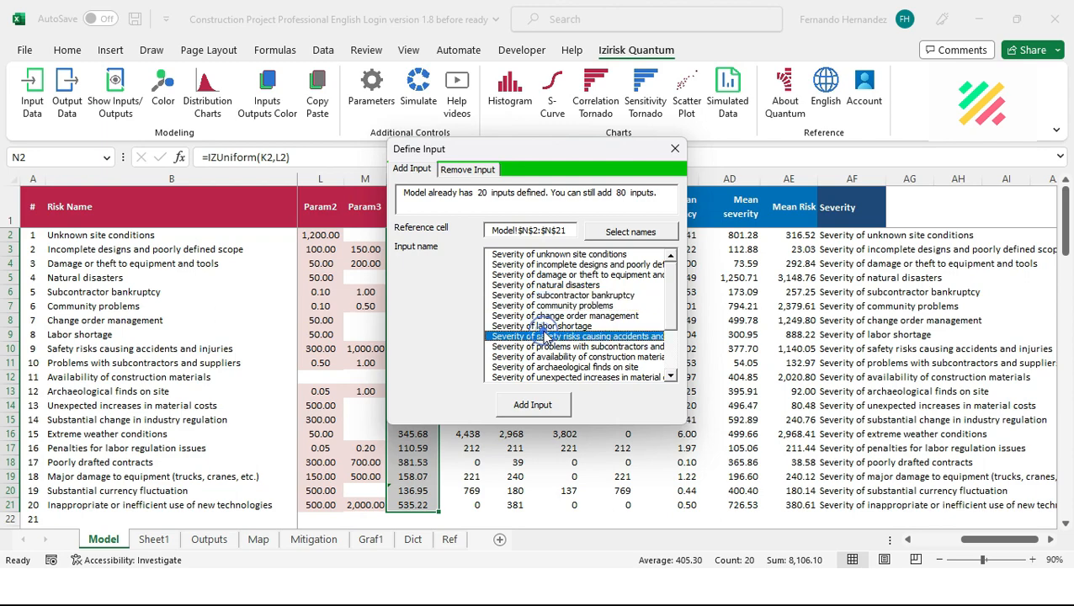
{"action": "left_click", "coordinate": [543, 405]}
{"action": "left_click", "coordinate": [675, 148]}
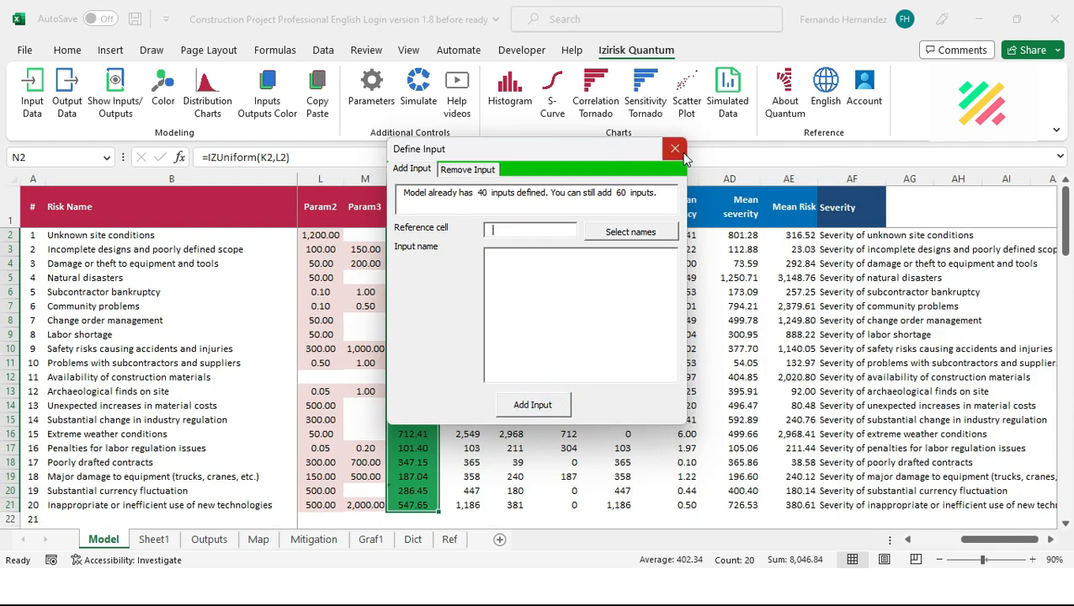
Examine the full inputs list down to the severity entries, and close it
{"action": "left_click", "coordinate": [117, 97]}
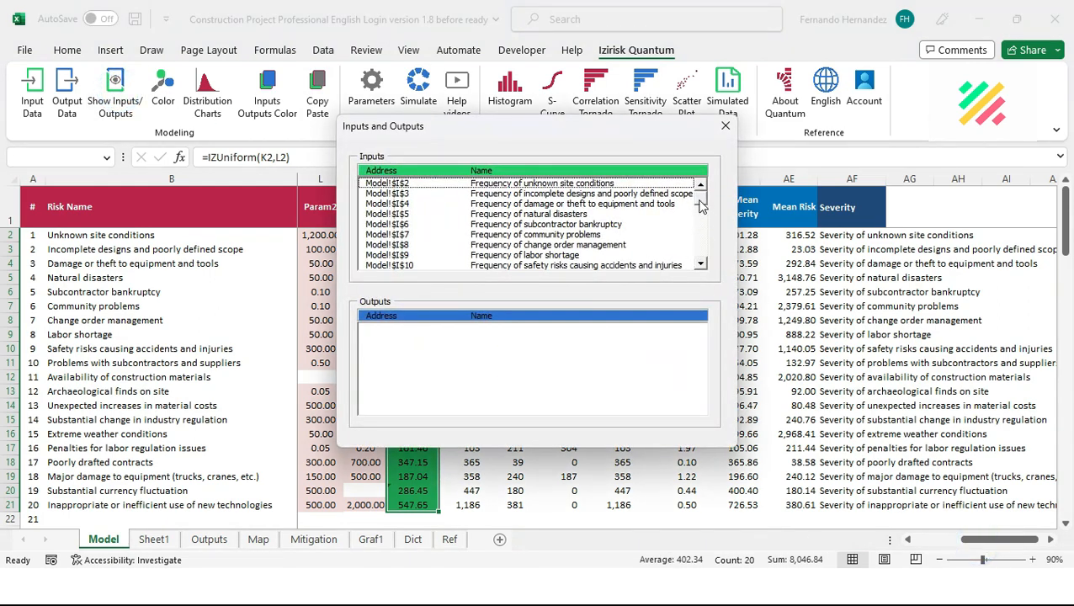
{"action": "left_click_drag", "start_coordinate": [703, 206], "coordinate": [705, 261]}
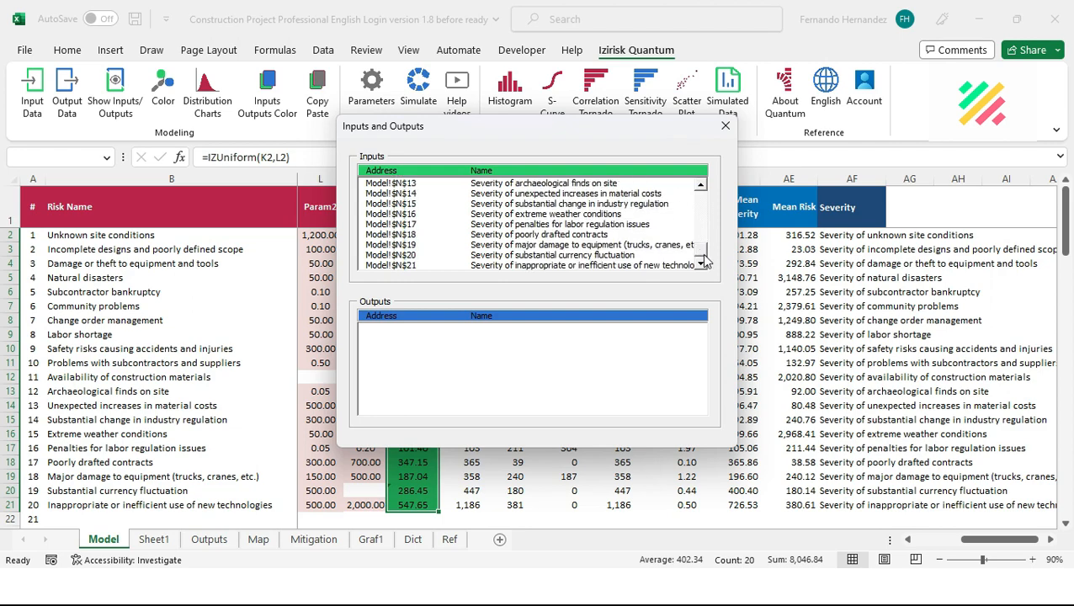
{"action": "left_click", "coordinate": [726, 127]}
Switch the name list header in AF1 to Total Risk for naming the Total column cells
{"action": "key", "text": "ctrl+Home"}
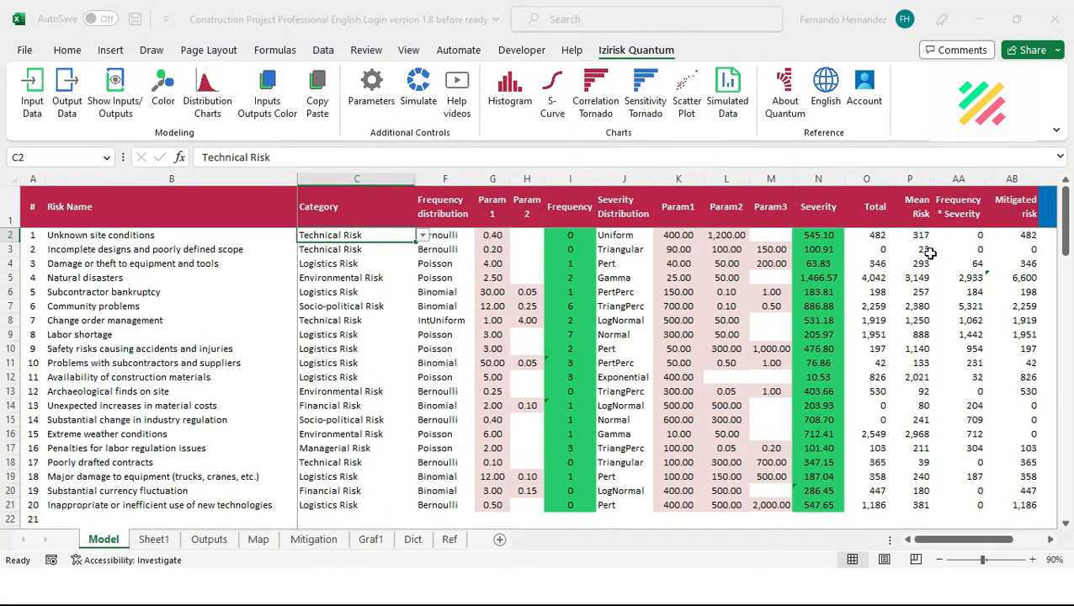
{"action": "left_click", "coordinate": [875, 225]}
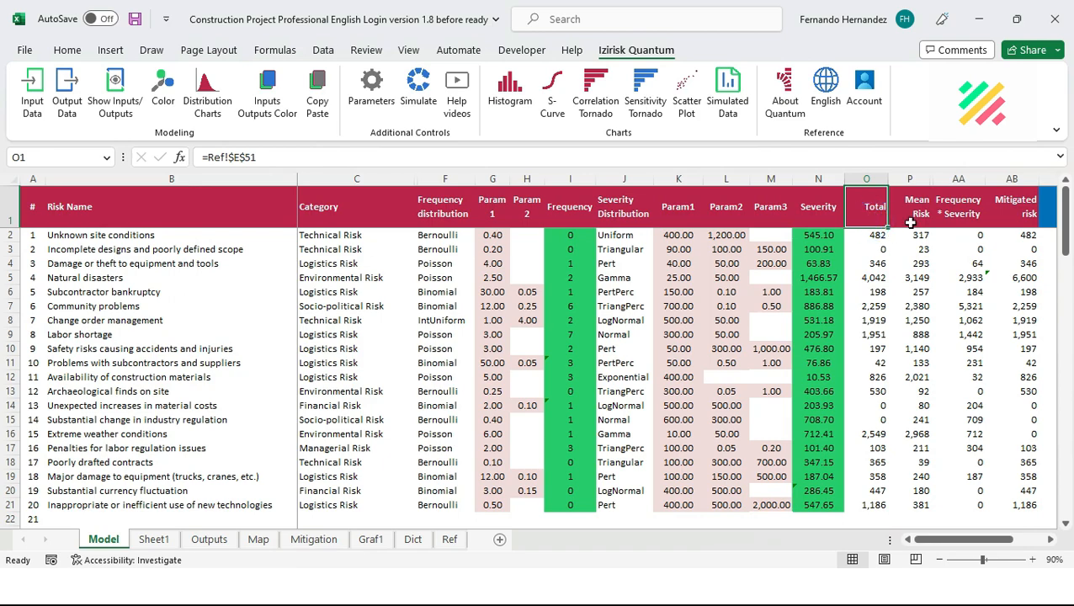
{"action": "left_click", "coordinate": [909, 221]}
{"action": "key", "text": "Right"}
{"action": "key", "text": "Right"}
{"action": "key", "text": "Right"}
{"action": "key", "text": "Right"}
{"action": "key", "text": "Right"}
{"action": "key", "text": "Right"}
{"action": "key", "text": "Right"}
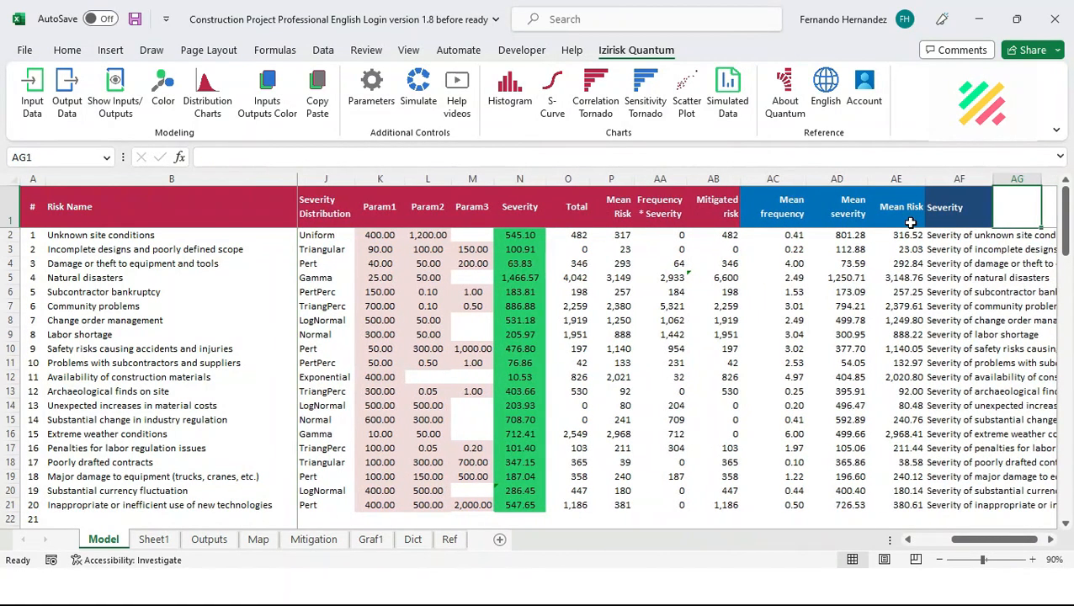
{"action": "left_click", "coordinate": [947, 210]}
{"action": "left_click", "coordinate": [999, 220]}
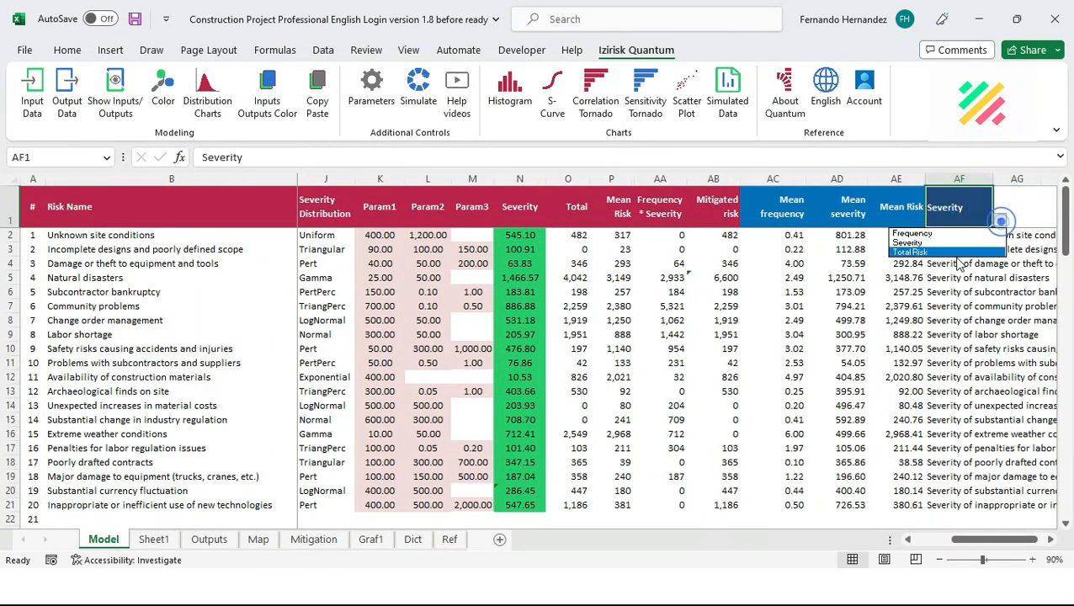
{"action": "left_click", "coordinate": [942, 252]}
Start defining the Total cells O2:O21 as inputs, taking their names from AF2:AF21
{"action": "left_click", "coordinate": [569, 209]}
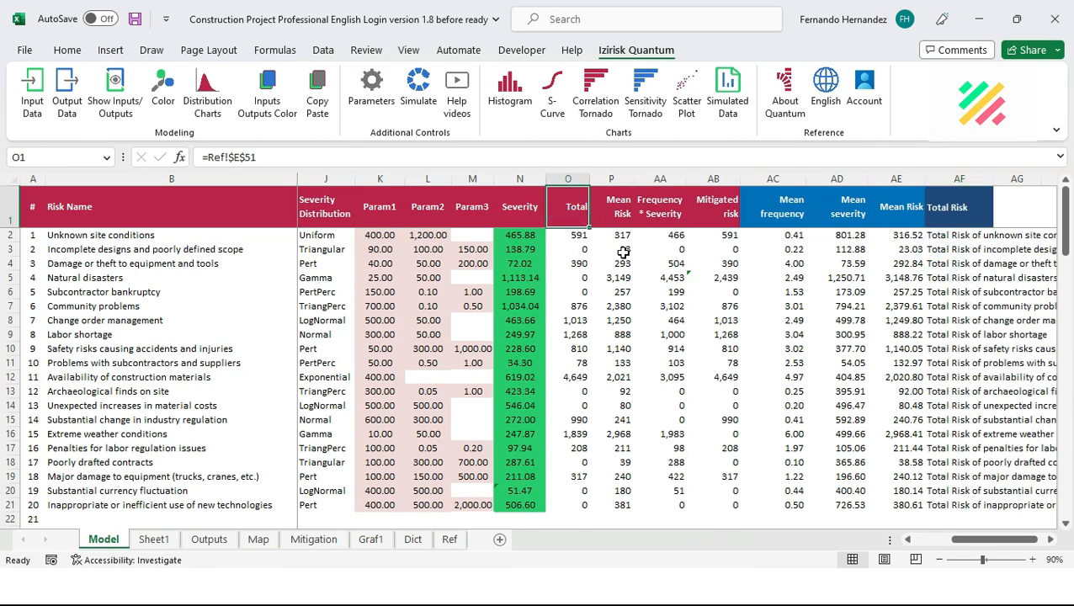
{"action": "key", "text": "Down"}
{"action": "key", "text": "ctrl+shift+Down"}
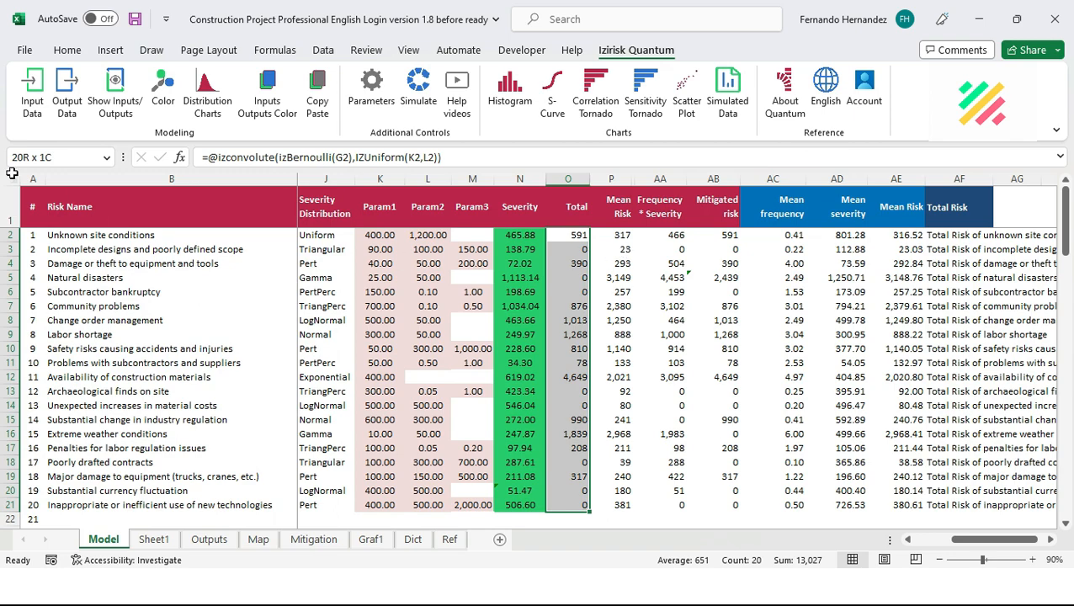
{"action": "left_click", "coordinate": [31, 112]}
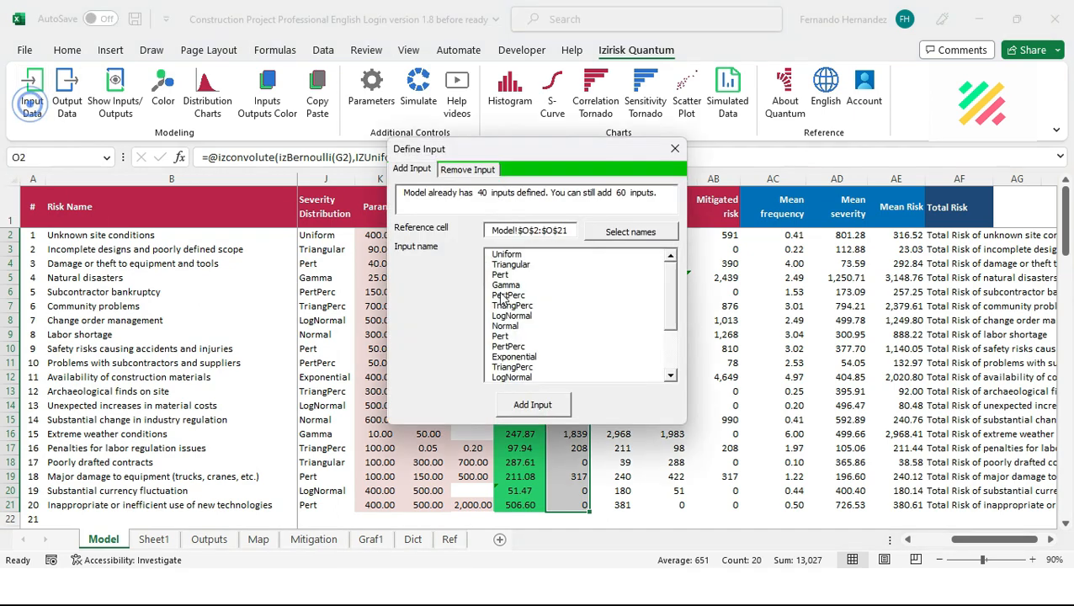
{"action": "left_click", "coordinate": [623, 239]}
{"action": "type", "text": "af2:af21"}
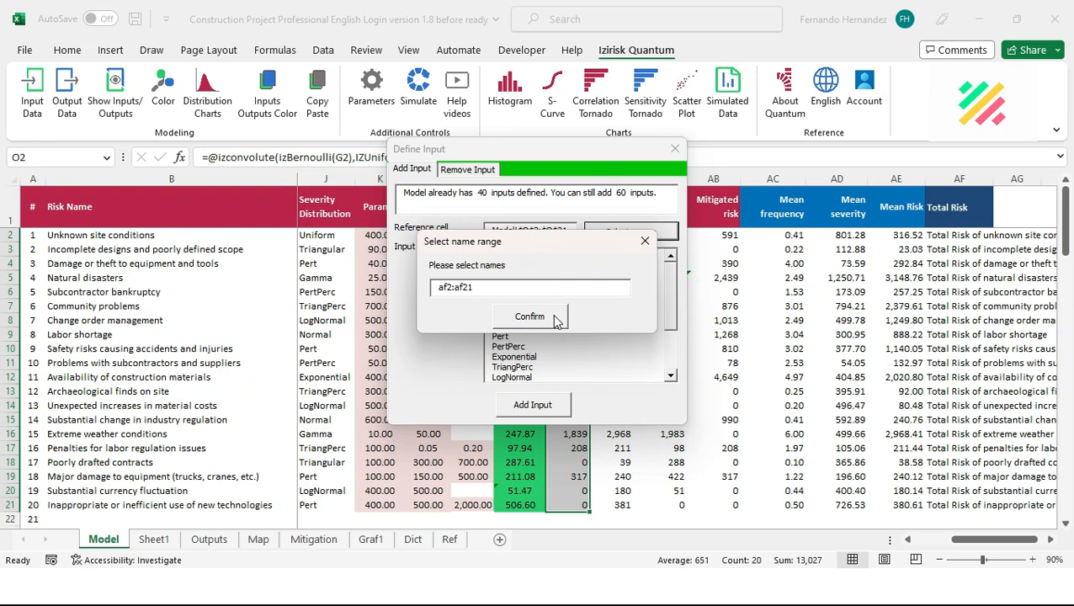
{"action": "left_click", "coordinate": [529, 317]}
Check the loaded Total Risk names and add the cells O2:O21 as simulation inputs
{"action": "left_click", "coordinate": [546, 274]}
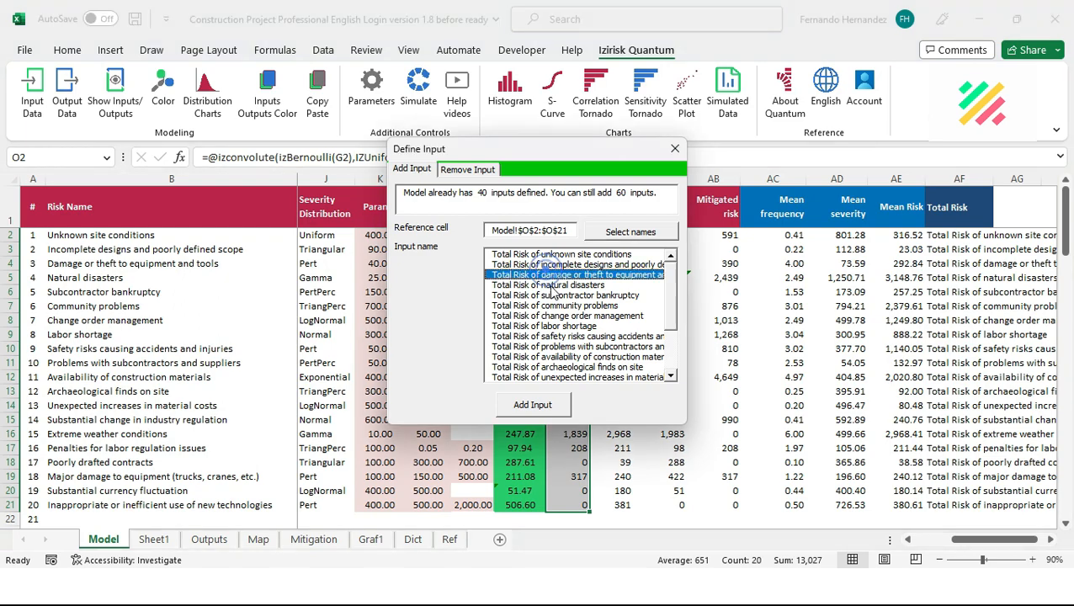
{"action": "left_click", "coordinate": [549, 285]}
{"action": "left_click", "coordinate": [551, 296]}
{"action": "left_click", "coordinate": [552, 317]}
{"action": "left_click", "coordinate": [552, 327]}
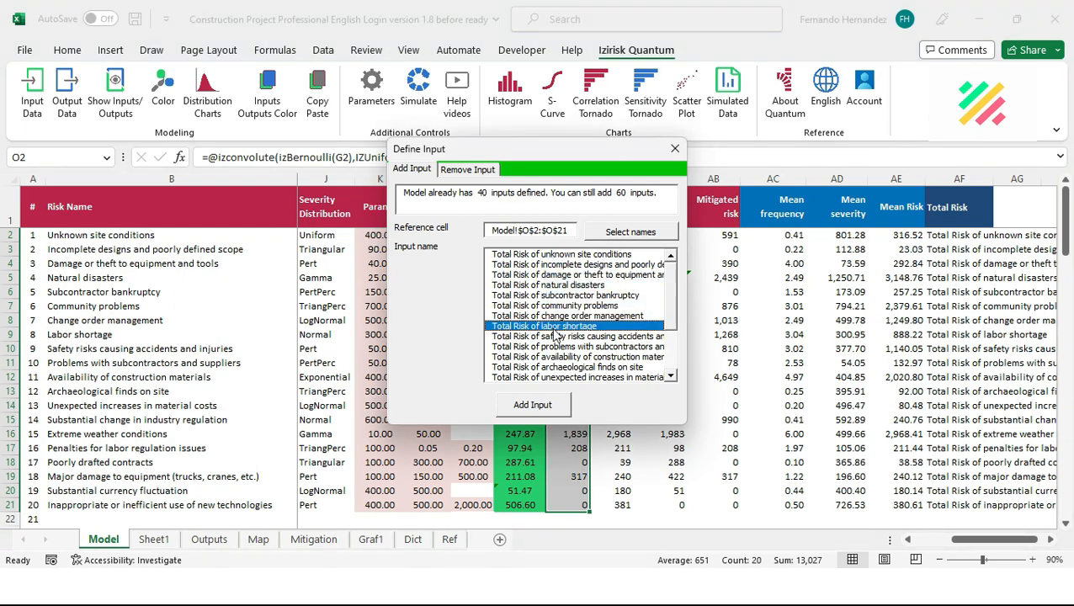
{"action": "left_click", "coordinate": [551, 337]}
{"action": "left_click", "coordinate": [550, 347]}
{"action": "left_click", "coordinate": [550, 357]}
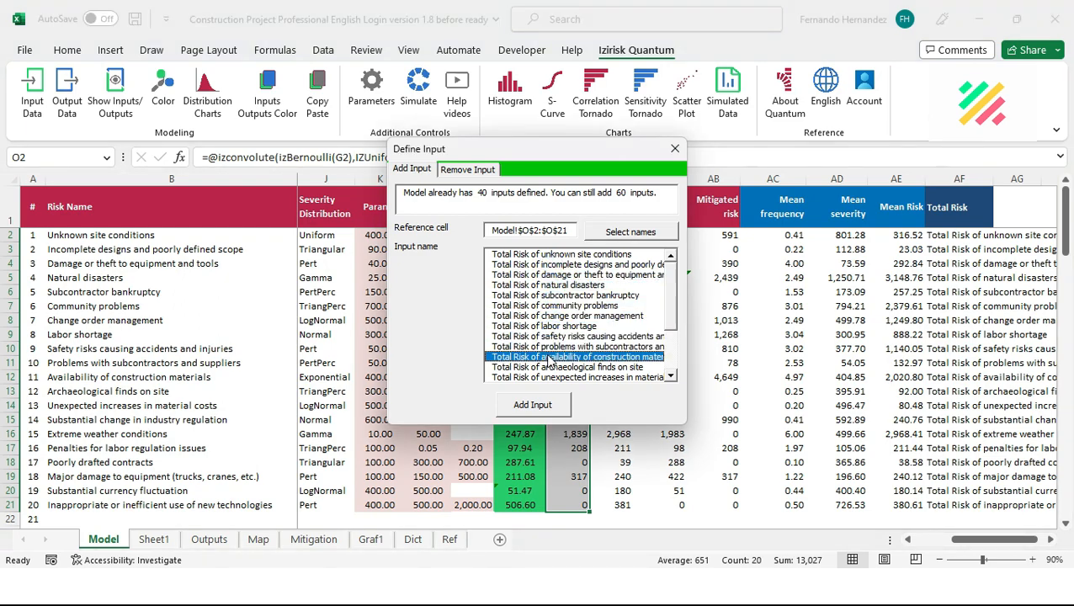
{"action": "left_click", "coordinate": [547, 403]}
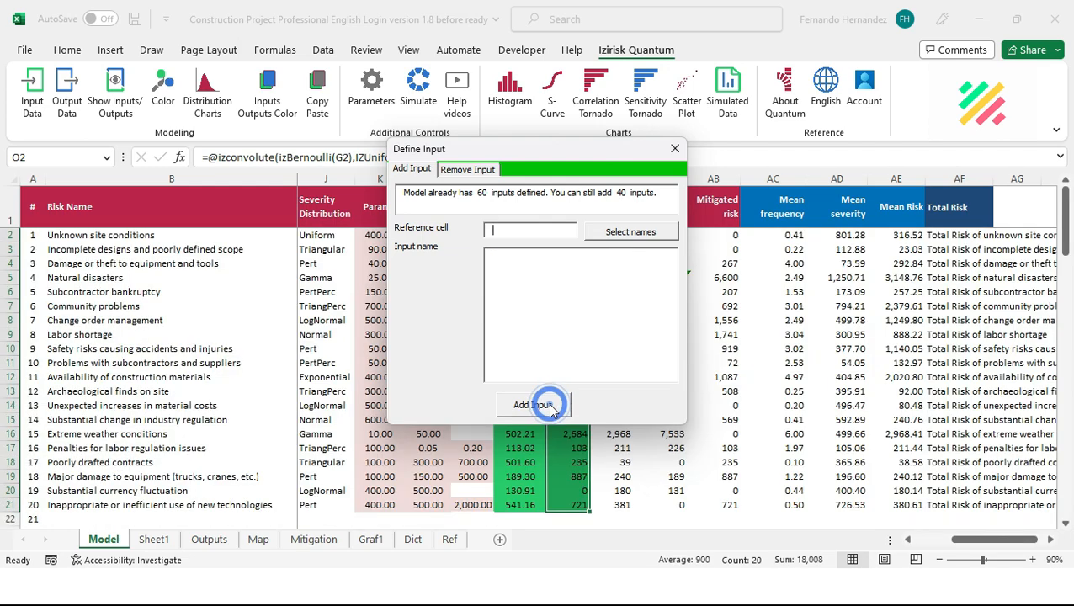
Close the input definition and check the Total Risk entries in the full list of defined inputs
{"action": "left_click", "coordinate": [674, 149]}
{"action": "left_click", "coordinate": [117, 97]}
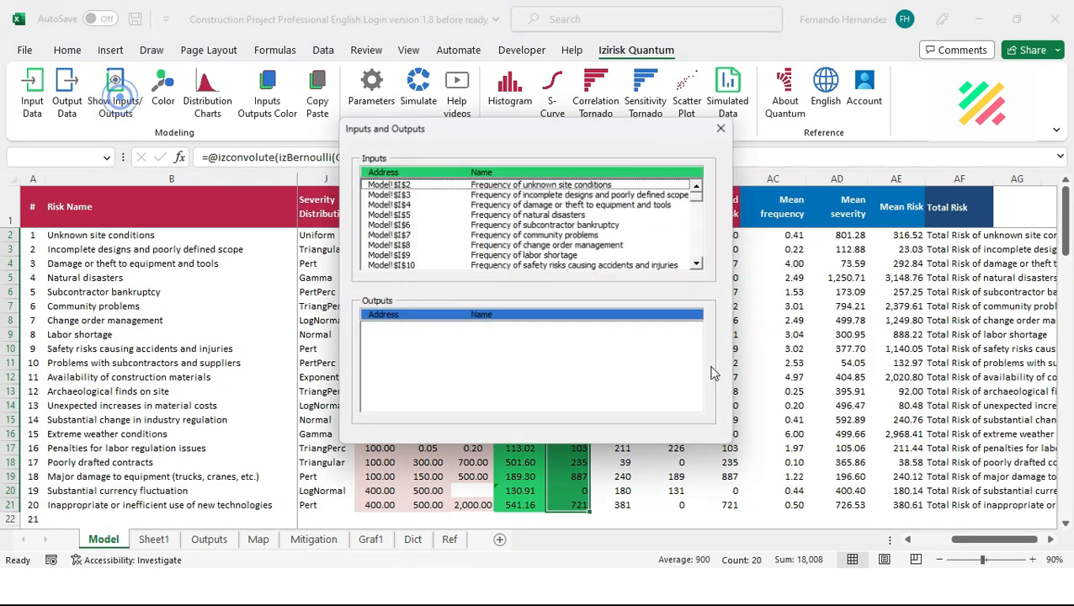
{"action": "left_click_drag", "start_coordinate": [704, 205], "coordinate": [708, 246]}
{"action": "left_click", "coordinate": [528, 207]}
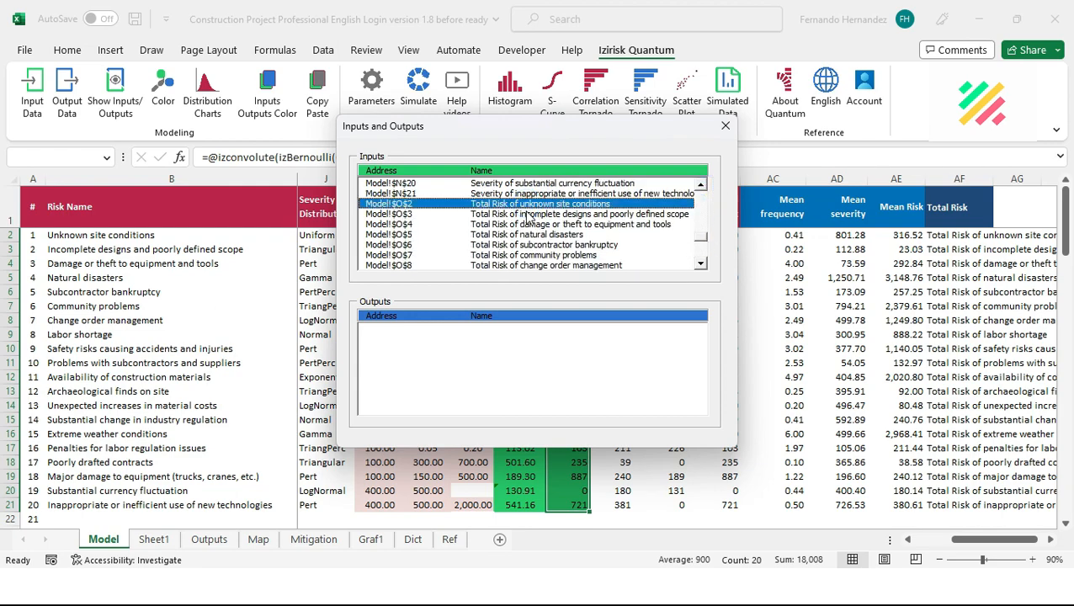
{"action": "left_click", "coordinate": [528, 215]}
{"action": "left_click", "coordinate": [724, 127]}
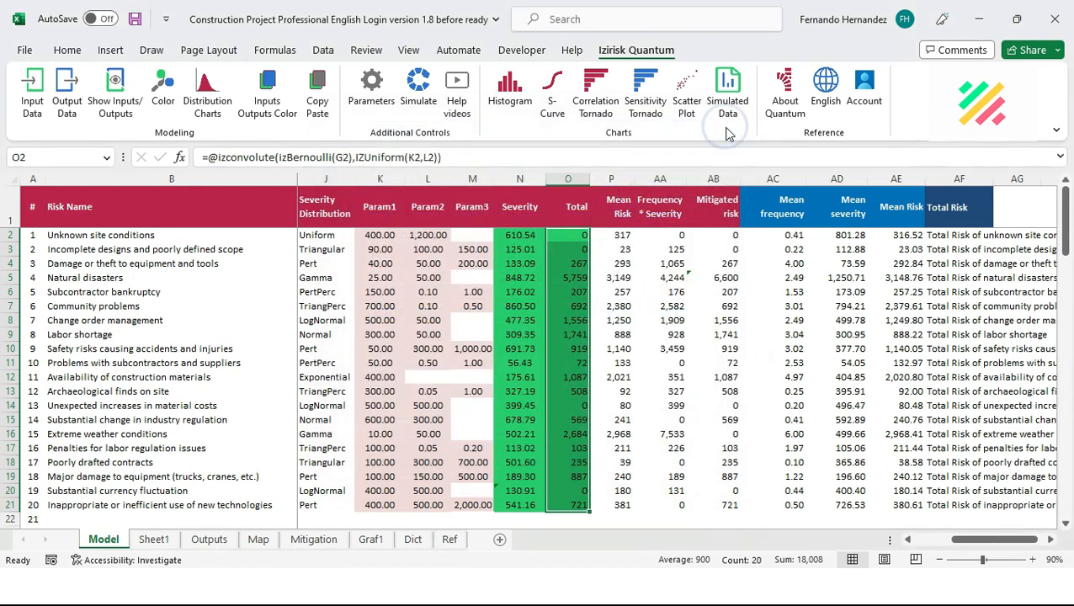
{"action": "left_click", "coordinate": [118, 94]}
{"action": "left_click_drag", "start_coordinate": [700, 198], "coordinate": [703, 252]}
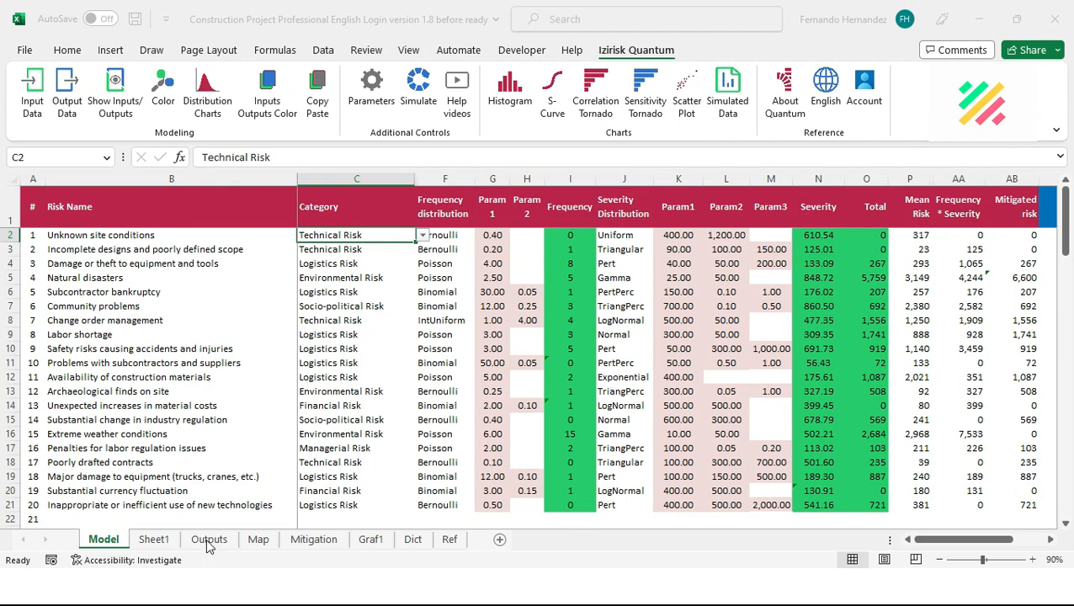
Examine the risk category options available for C2 and the categories assigned to the risks below it
{"action": "left_click", "coordinate": [422, 236]}
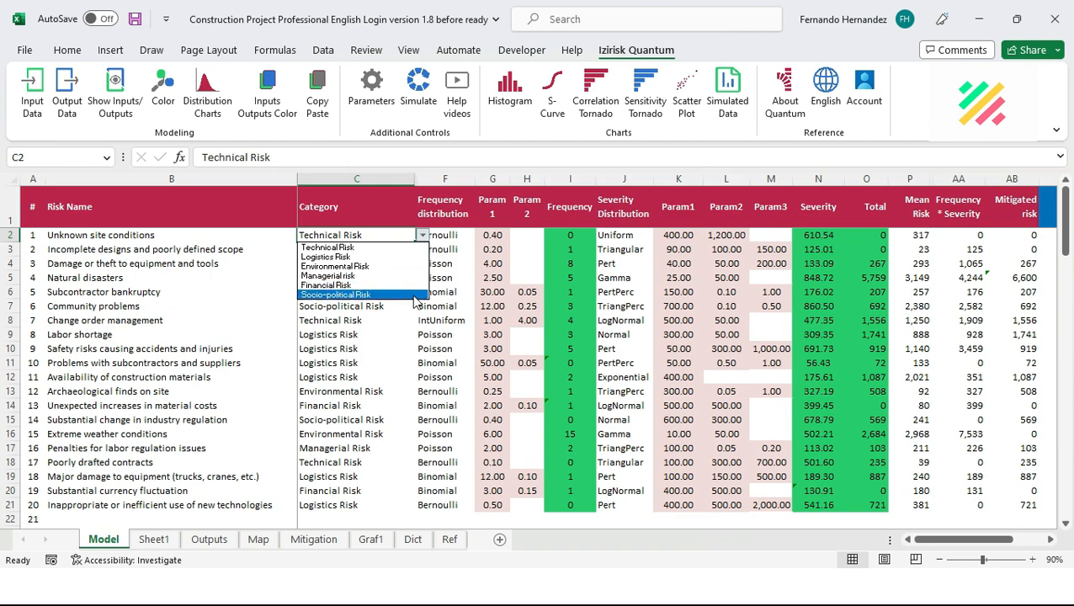
{"action": "key", "text": "Escape"}
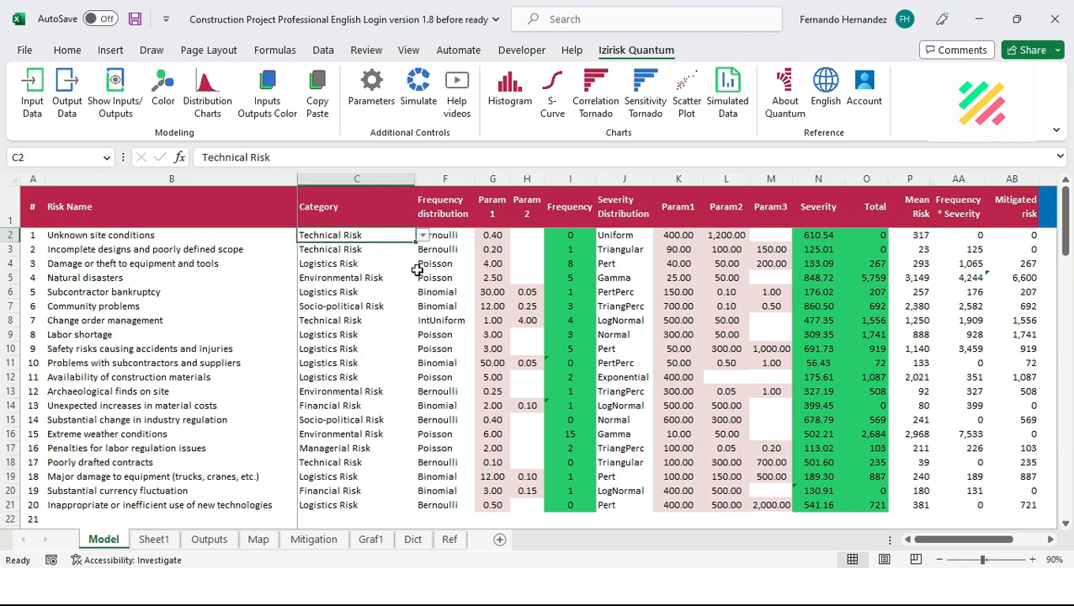
{"action": "key", "text": "Down"}
{"action": "key", "text": "Down"}
{"action": "key", "text": "Down"}
{"action": "key", "text": "Down"}
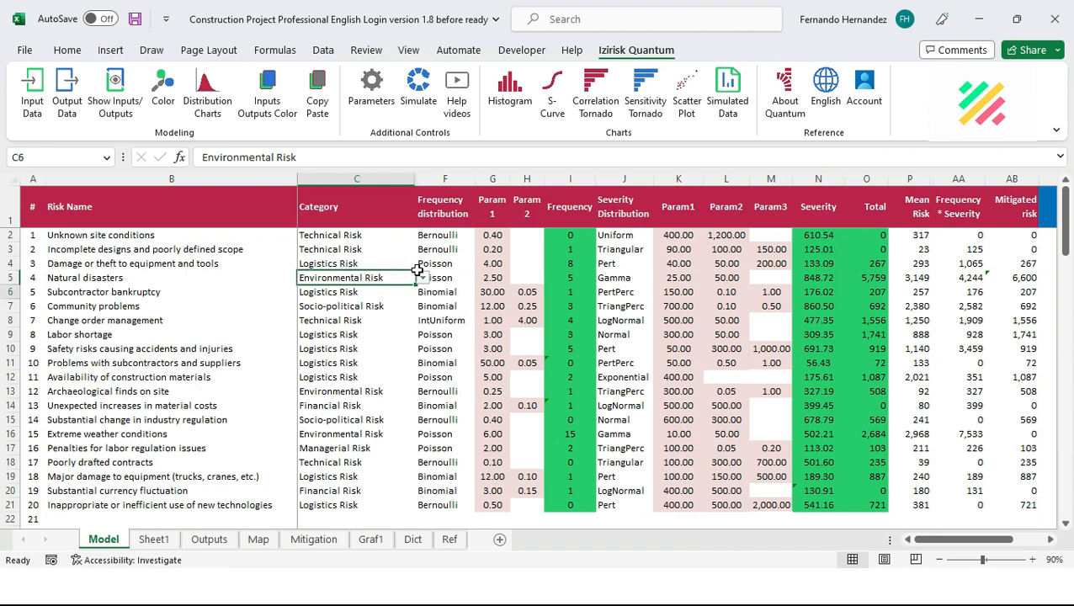
{"action": "key", "text": "Down"}
{"action": "key", "text": "Down"}
{"action": "left_click", "coordinate": [392, 235]}
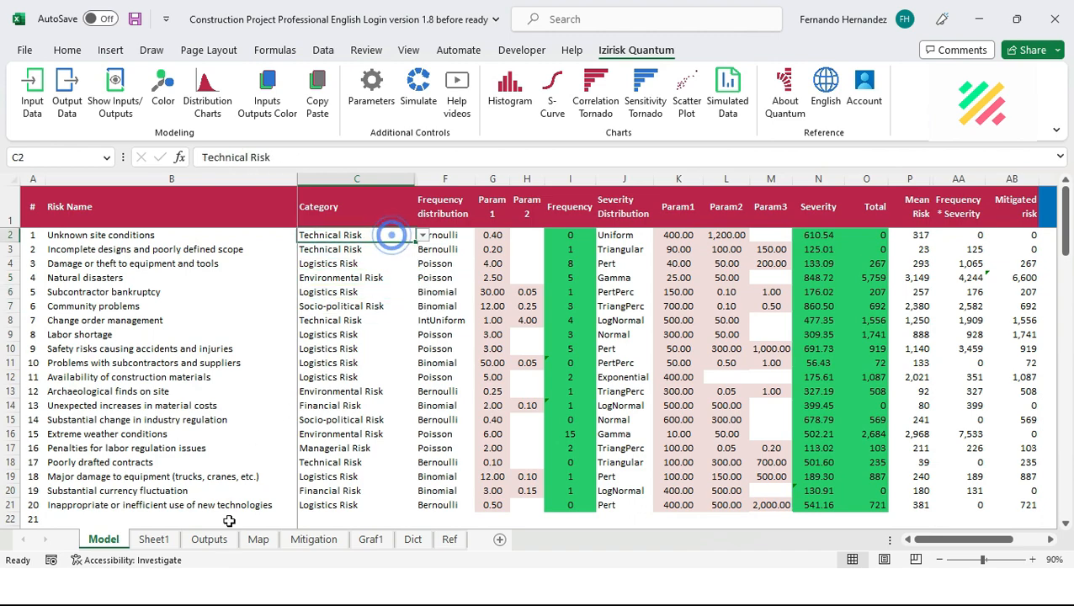
Examine the Total Risk sum formula in D2 of the Outputs sheet without changing it
{"action": "left_click", "coordinate": [209, 539]}
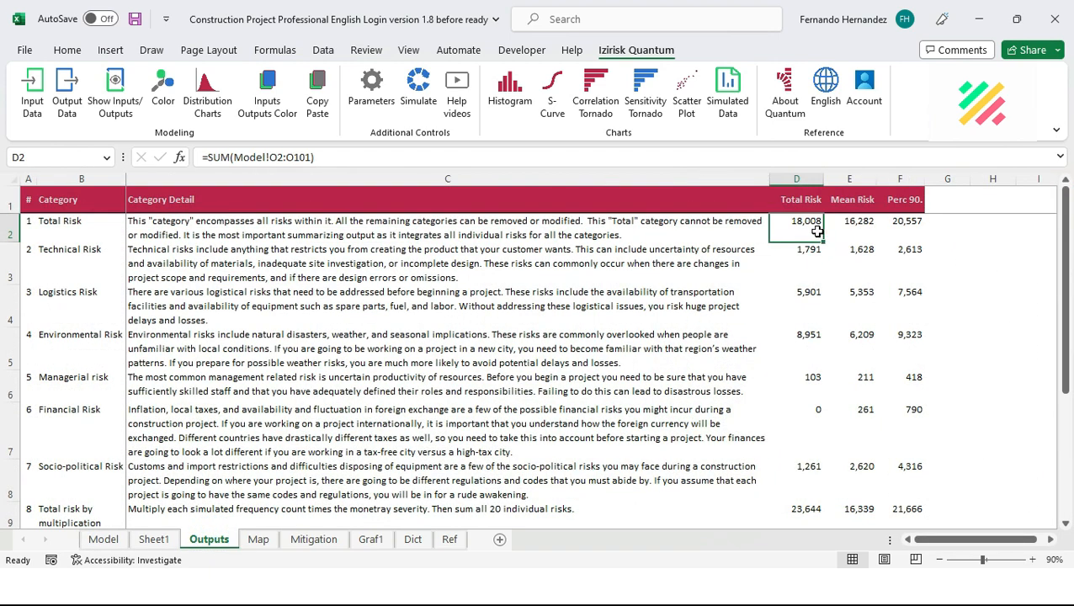
{"action": "double_click", "coordinate": [816, 231]}
{"action": "left_click_drag", "start_coordinate": [351, 160], "coordinate": [15, 144]}
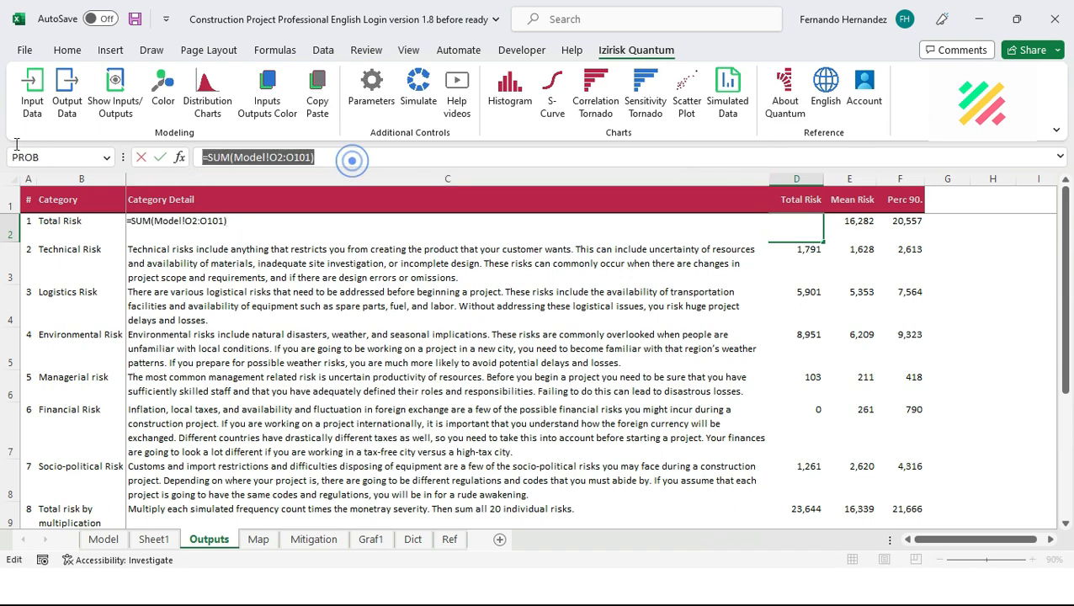
{"action": "key", "text": "Escape"}
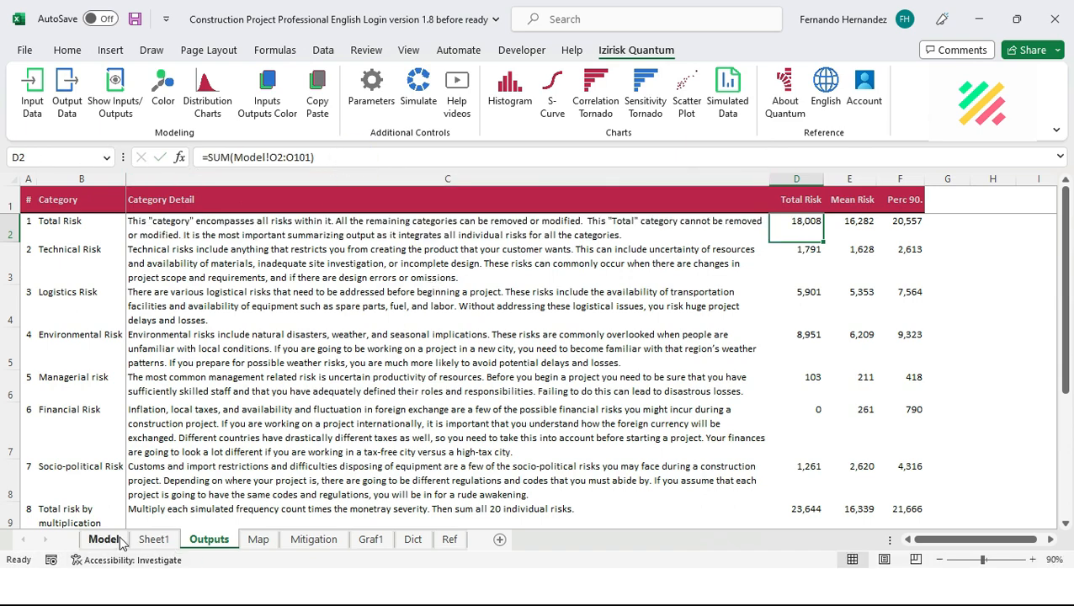
Select the Total column O on the Model sheet and recalculate repeatedly to watch the simulated risk values vary
{"action": "left_click", "coordinate": [104, 540]}
{"action": "left_click", "coordinate": [867, 179]}
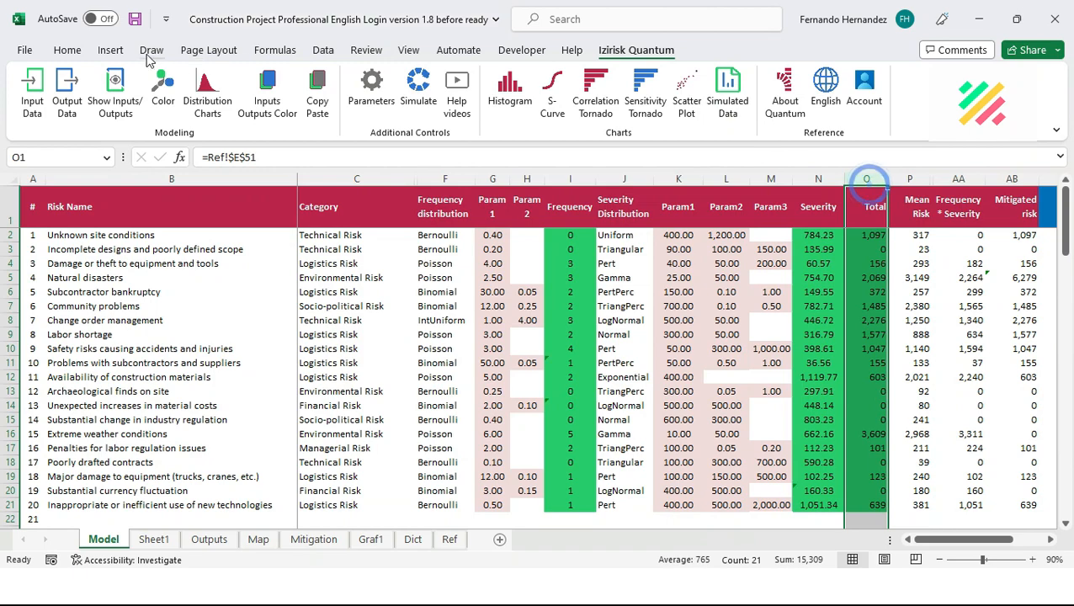
{"action": "left_click", "coordinate": [275, 50]}
{"action": "key", "text": "F9"}
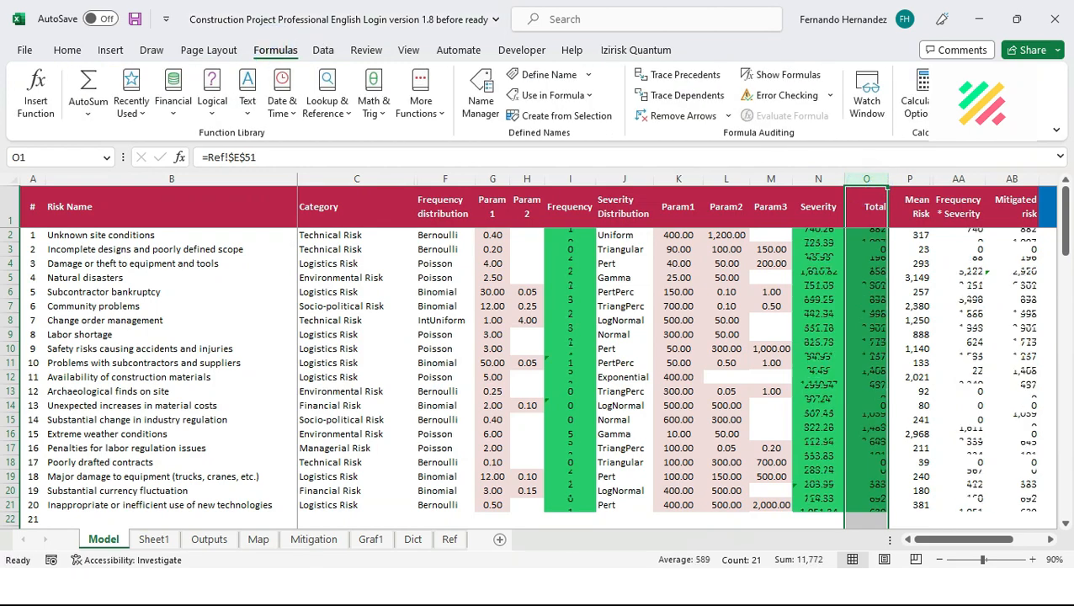
{"action": "key", "text": "F9"}
{"action": "key", "text": "F9"}
{"action": "key", "text": "F9"}
{"action": "key", "text": "F9"}
{"action": "key", "text": "F9"}
{"action": "key", "text": "F9"}
{"action": "key", "text": "F9"}
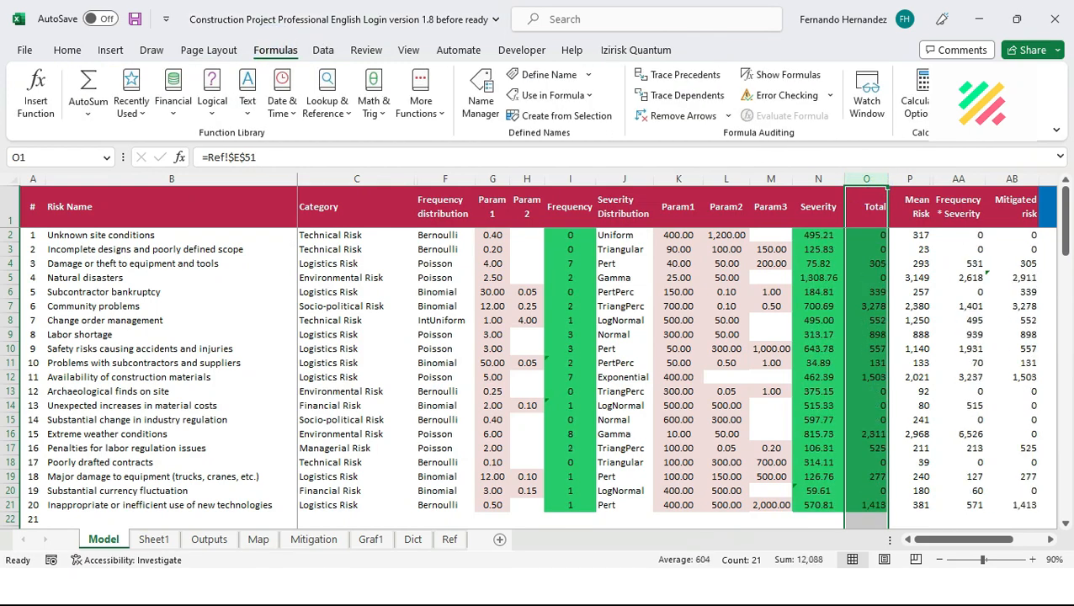
{"action": "key", "text": "F9"}
{"action": "key", "text": "F9"}
{"action": "key", "text": "F9"}
{"action": "key", "text": "F9"}
{"action": "key", "text": "F9"}
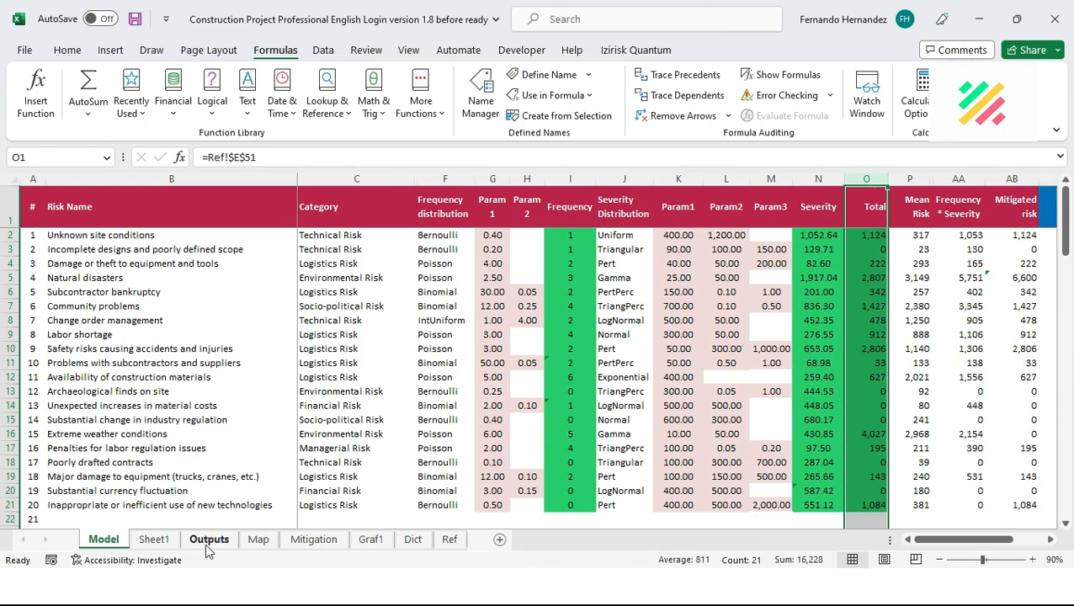
Examine the SUMIF formulas in D3, D4 and D5 of the Outputs sheet for the technical, logistics and environmental categories
{"action": "left_click", "coordinate": [209, 539]}
{"action": "left_click", "coordinate": [800, 253]}
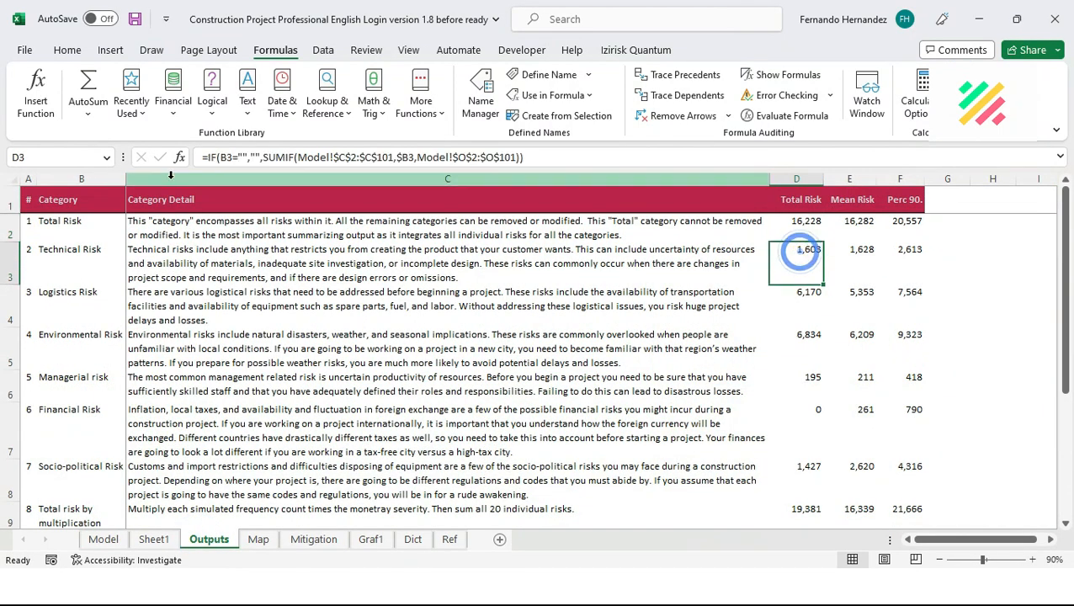
{"action": "left_click_drag", "start_coordinate": [202, 153], "coordinate": [695, 144]}
{"action": "key", "text": "Escape"}
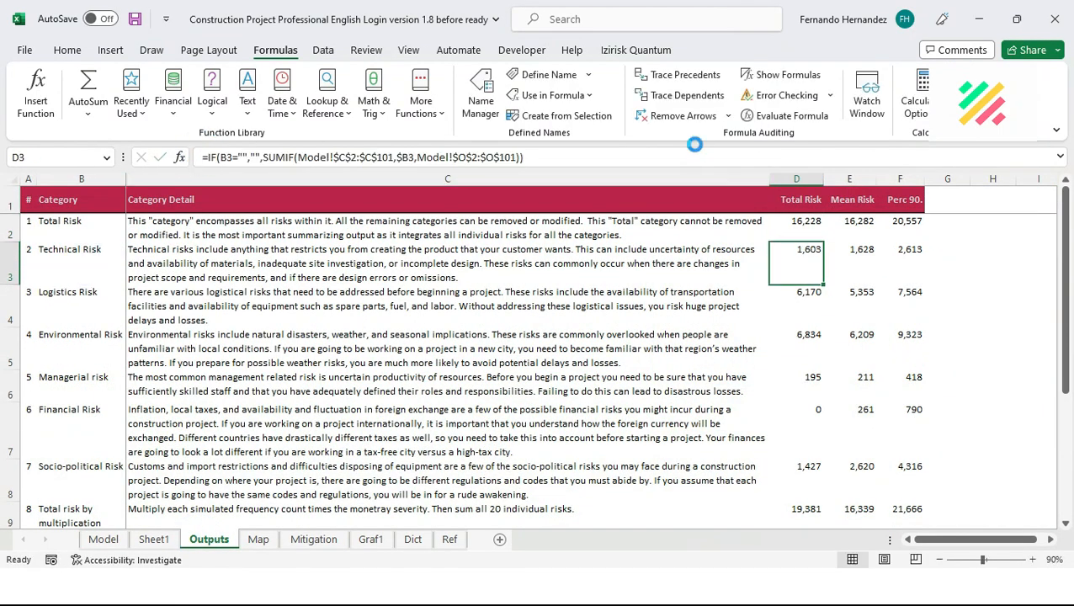
{"action": "key", "text": "Down"}
{"action": "left_click_drag", "start_coordinate": [201, 152], "coordinate": [995, 186]}
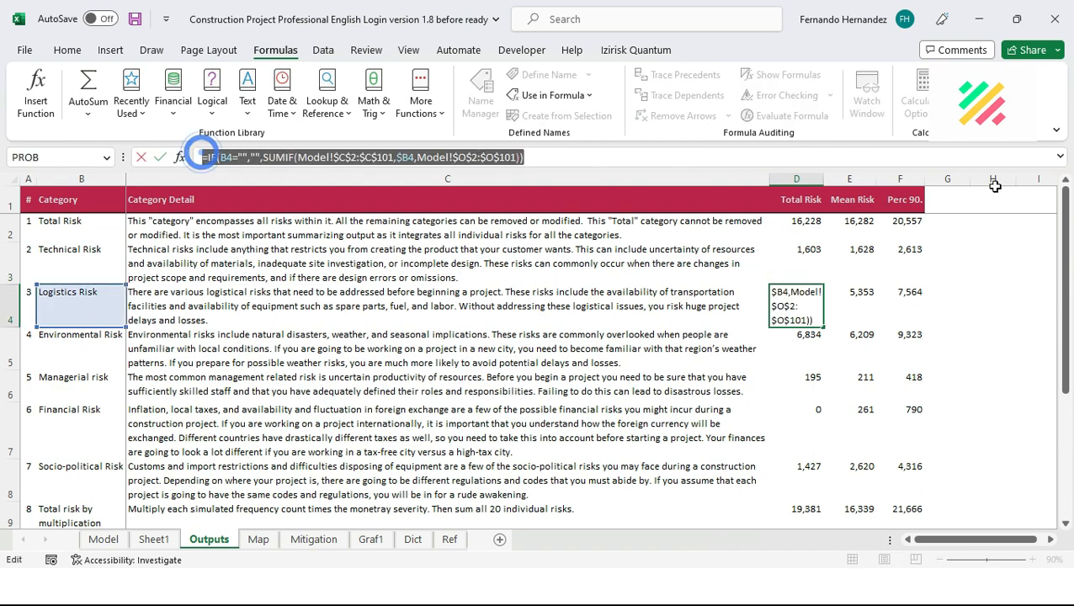
{"action": "key", "text": "Escape"}
{"action": "key", "text": "Down"}
{"action": "left_click_drag", "start_coordinate": [202, 153], "coordinate": [618, 188]}
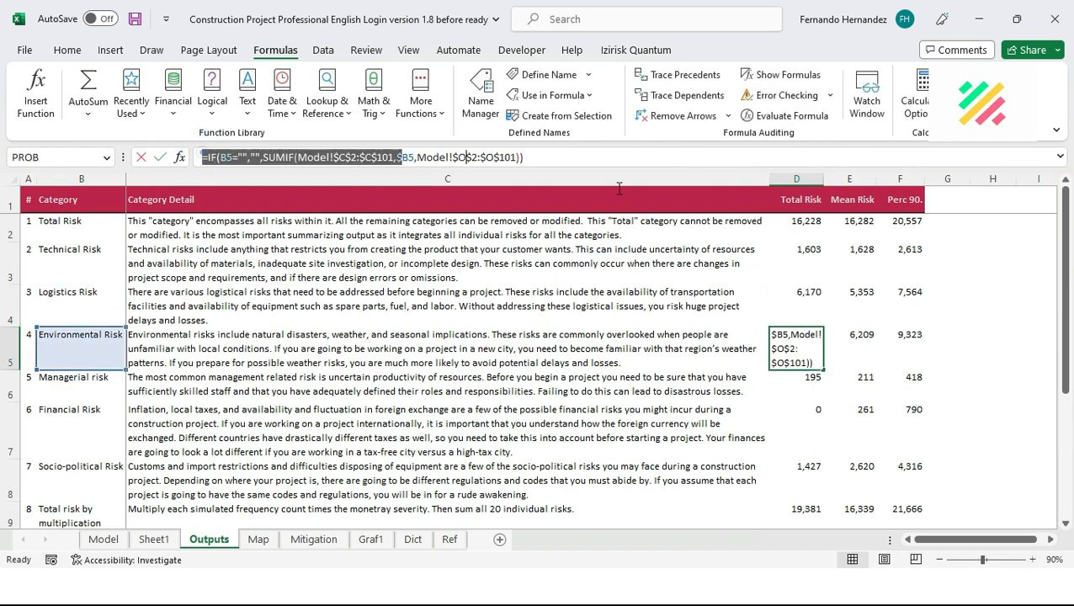
{"action": "key", "text": "Escape"}
Define the Total Risk cells D2:D8 on the Outputs sheet as simulation outputs, taking their names from B2:B8
{"action": "left_click_drag", "start_coordinate": [806, 220], "coordinate": [810, 488]}
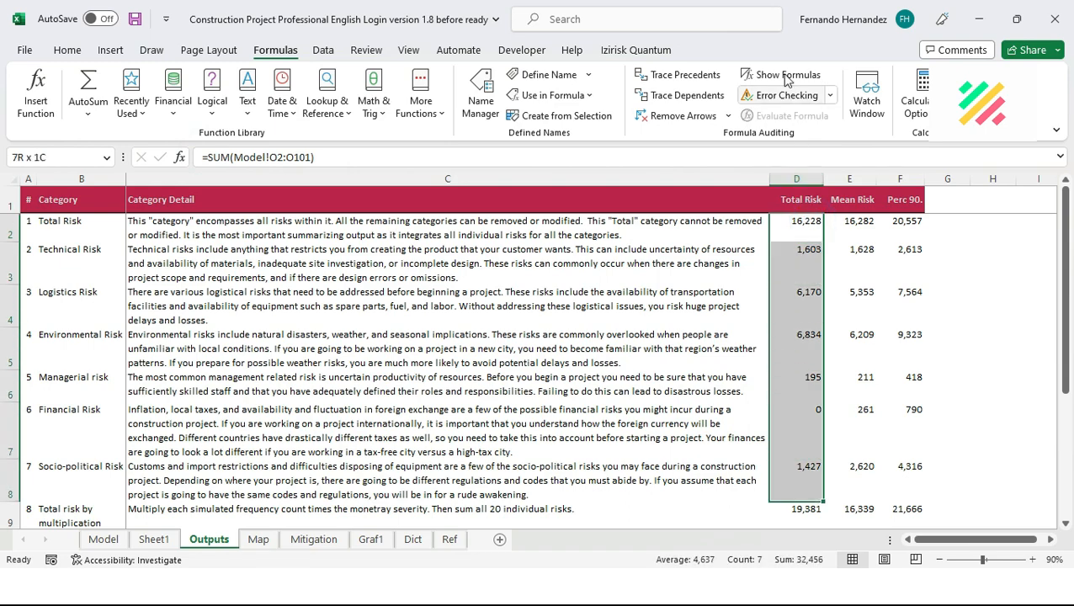
{"action": "left_click", "coordinate": [650, 50]}
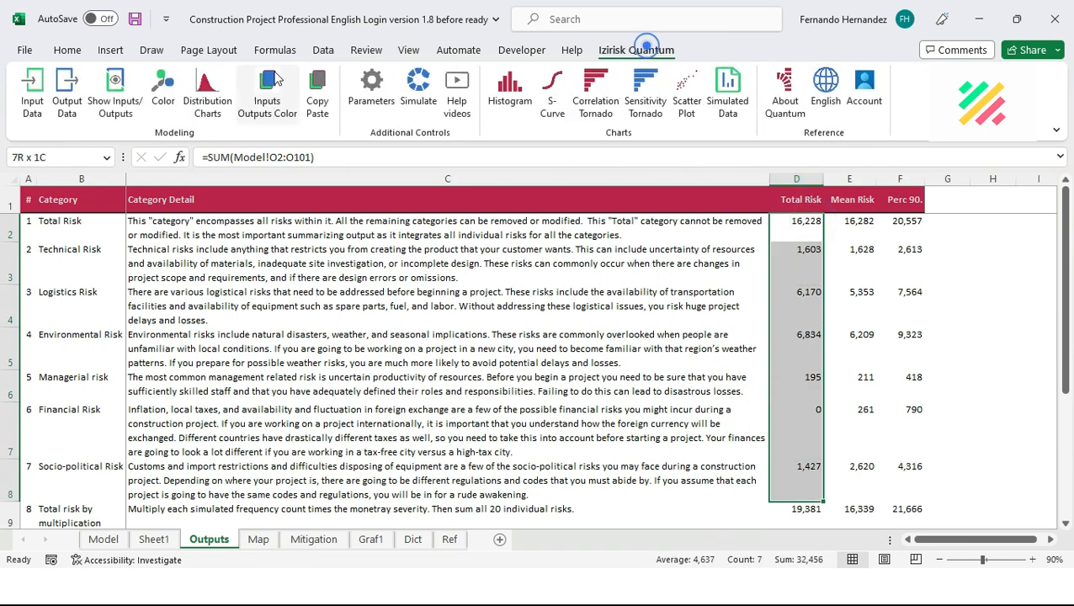
{"action": "left_click", "coordinate": [70, 100]}
{"action": "left_click", "coordinate": [644, 229]}
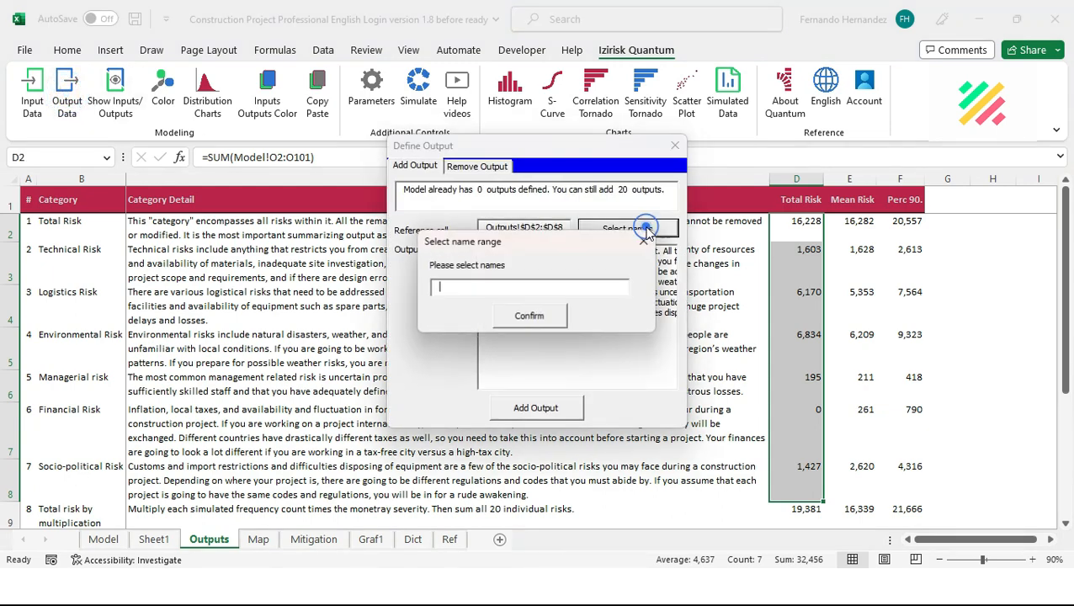
{"action": "type", "text": "b2"}
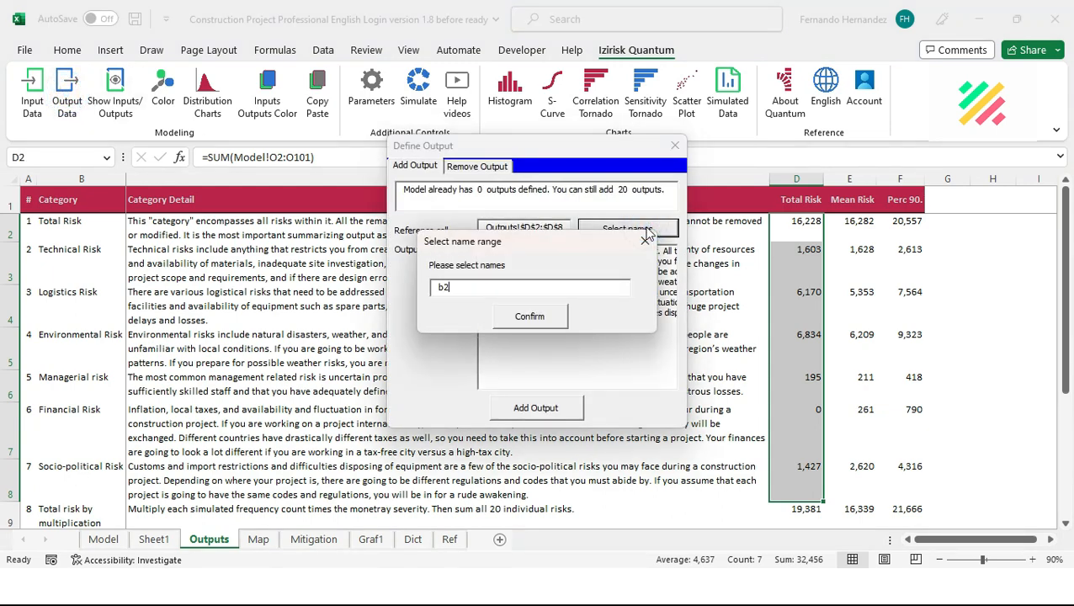
{"action": "type", "text": ":b8"}
{"action": "left_click", "coordinate": [532, 319]}
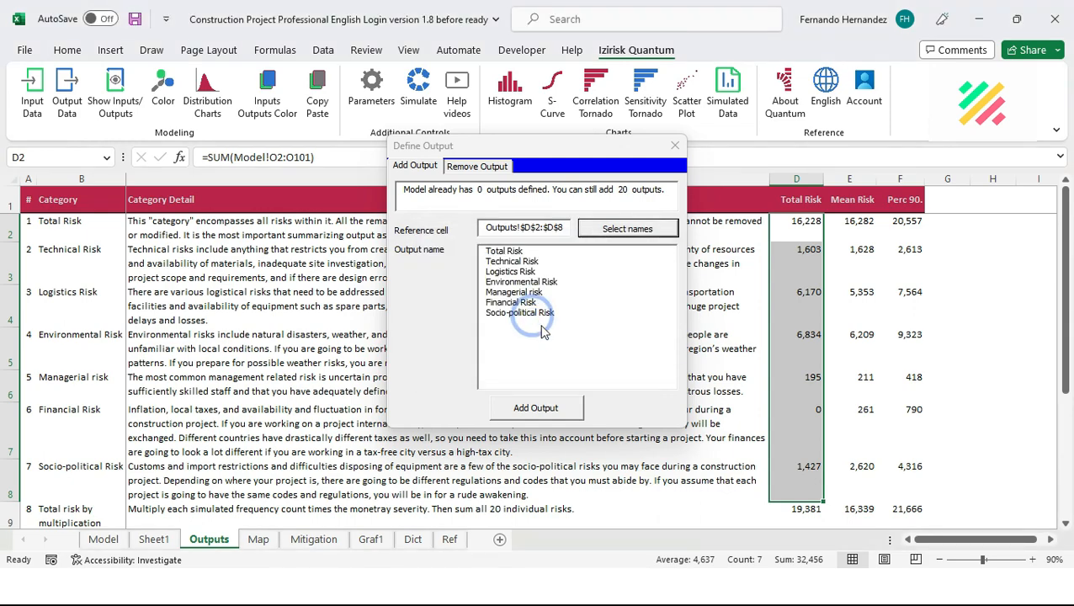
{"action": "left_click", "coordinate": [565, 414]}
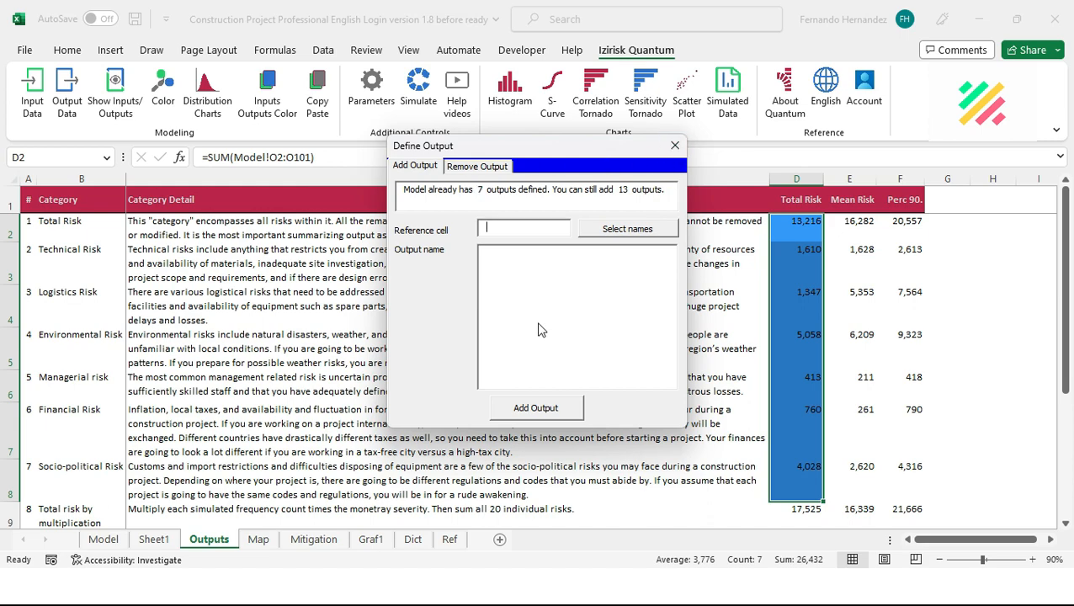
Check which output cells are offered for removal, and close the output definition without removing any
{"action": "left_click", "coordinate": [491, 175]}
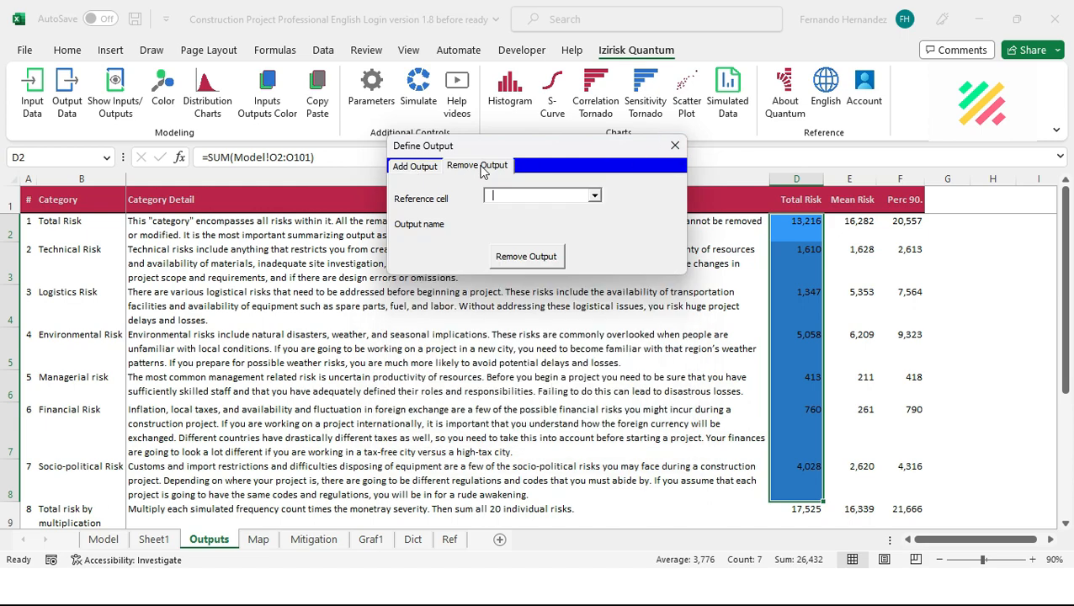
{"action": "left_click", "coordinate": [594, 195]}
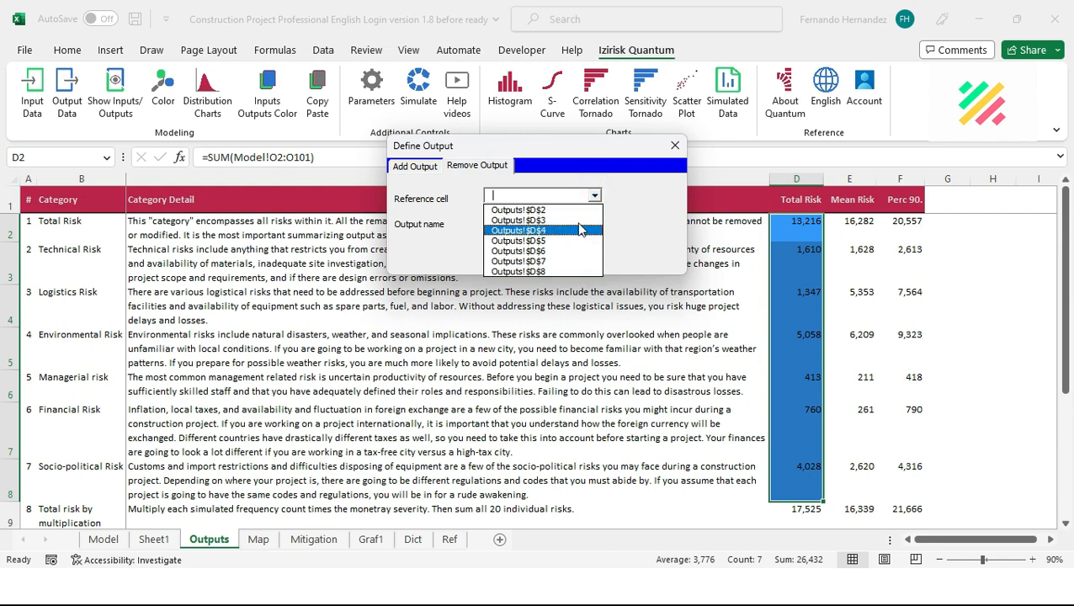
{"action": "left_click", "coordinate": [628, 201]}
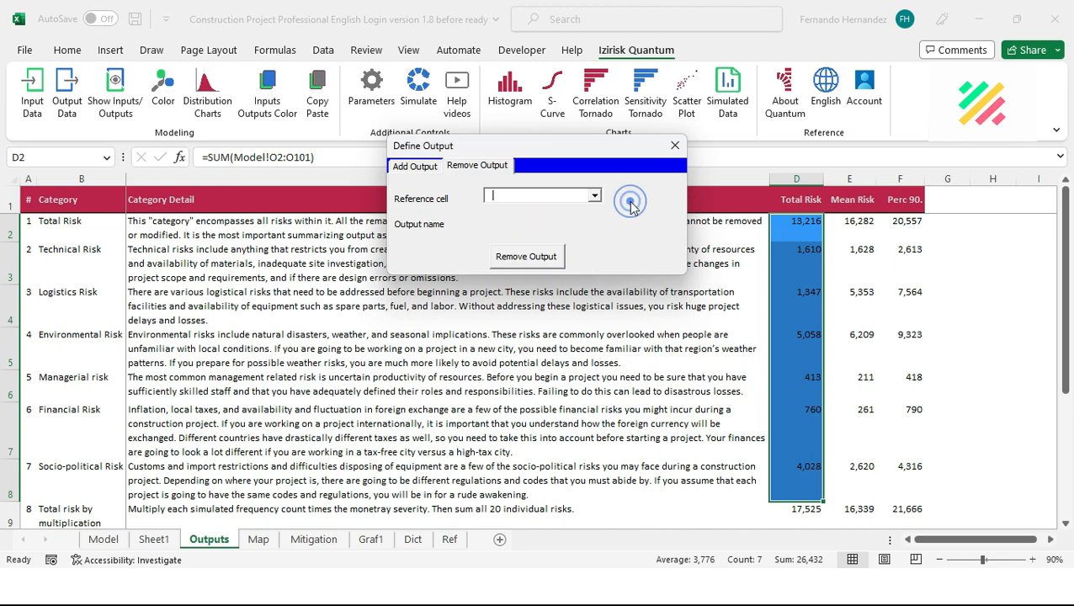
{"action": "left_click", "coordinate": [676, 147]}
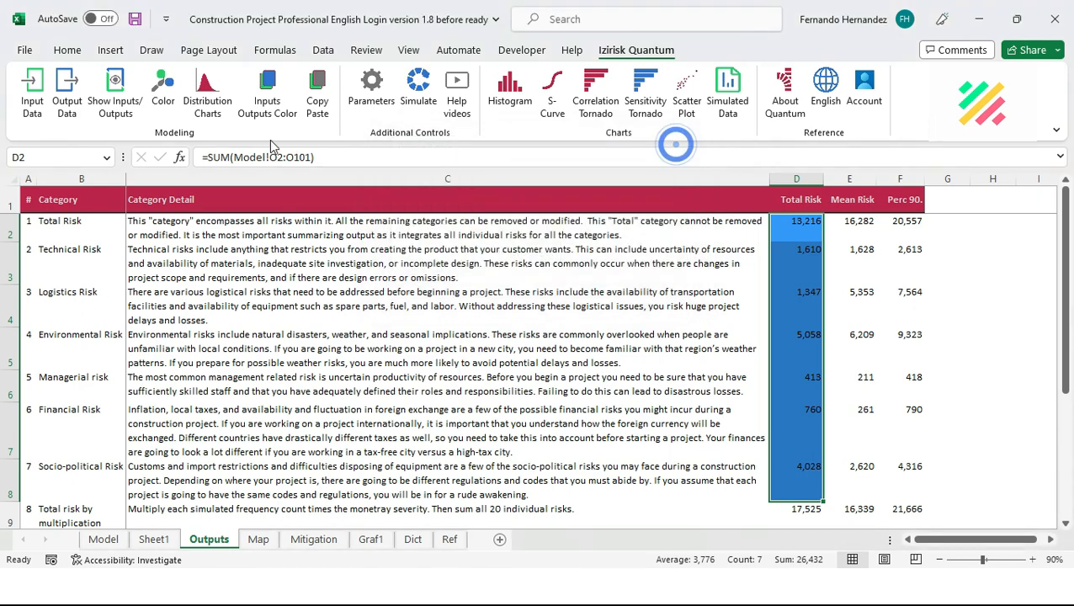
Review the full list of defined inputs down to the Total Risk entries, along with the defined outputs
{"action": "left_click", "coordinate": [118, 101]}
{"action": "left_click", "coordinate": [534, 204]}
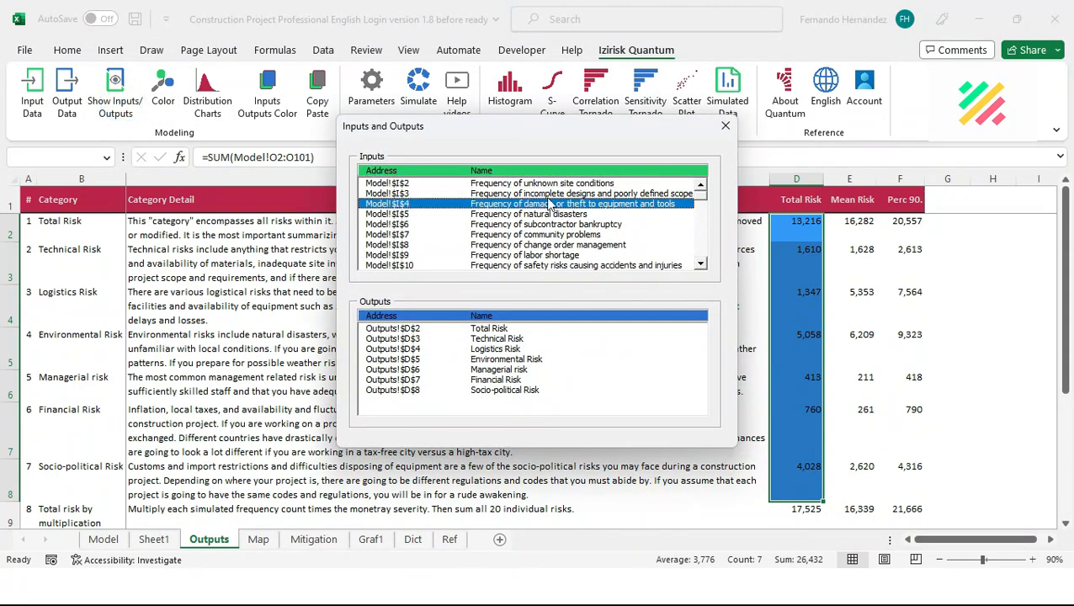
{"action": "scroll", "coordinate": [706, 235], "scroll_direction": "down", "scroll_amount": 8}
{"action": "scroll", "coordinate": [706, 236], "scroll_direction": "down", "scroll_amount": 5}
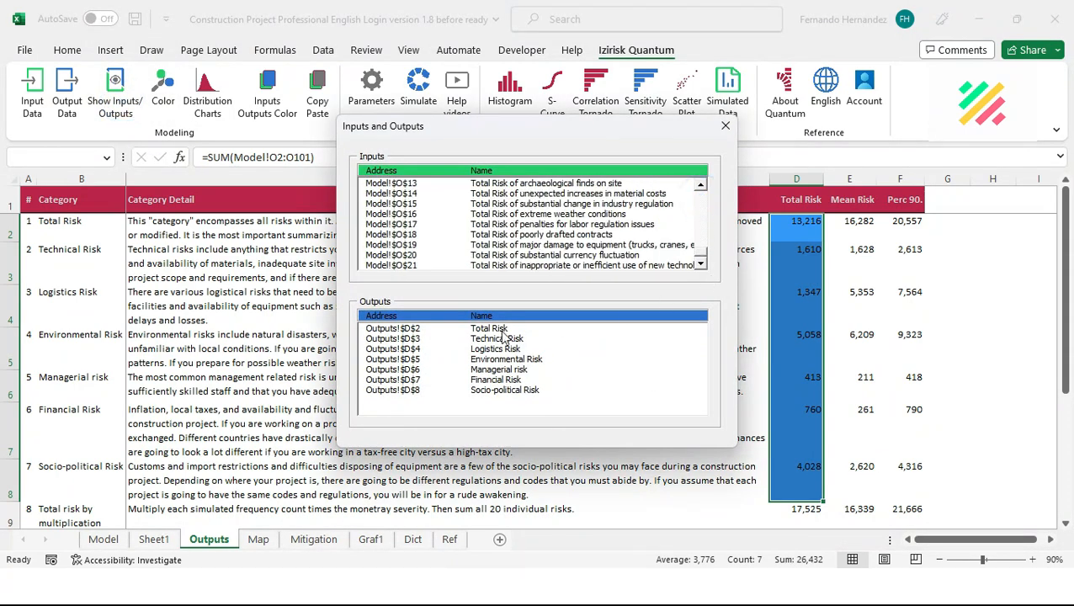
{"action": "left_click", "coordinate": [503, 328]}
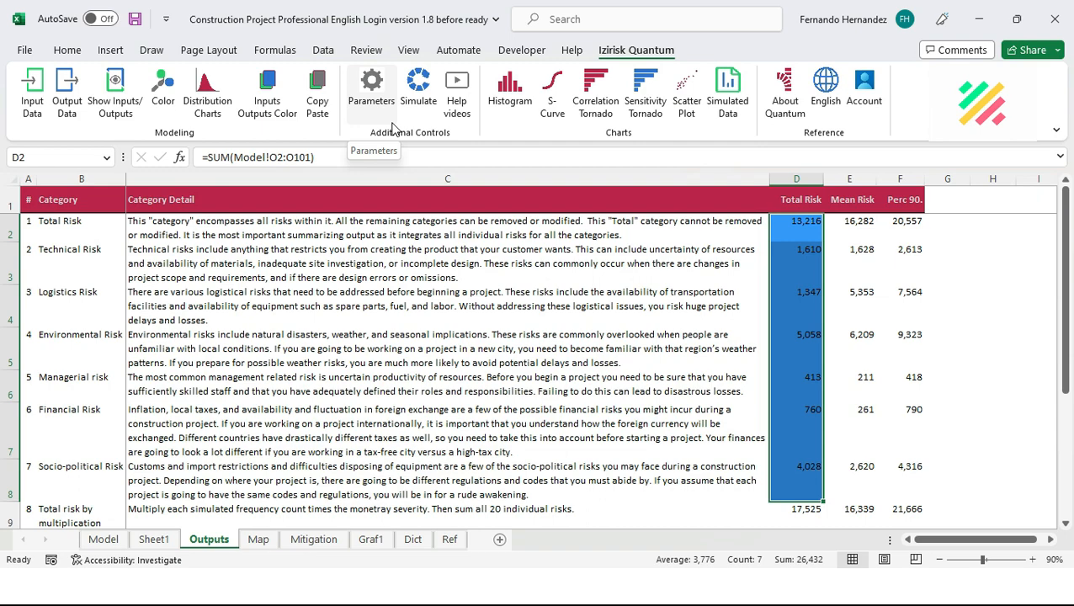
Open the simulation parameters, try 50000 iterations, and set the iterations to run back to 10000
{"action": "left_click", "coordinate": [372, 108]}
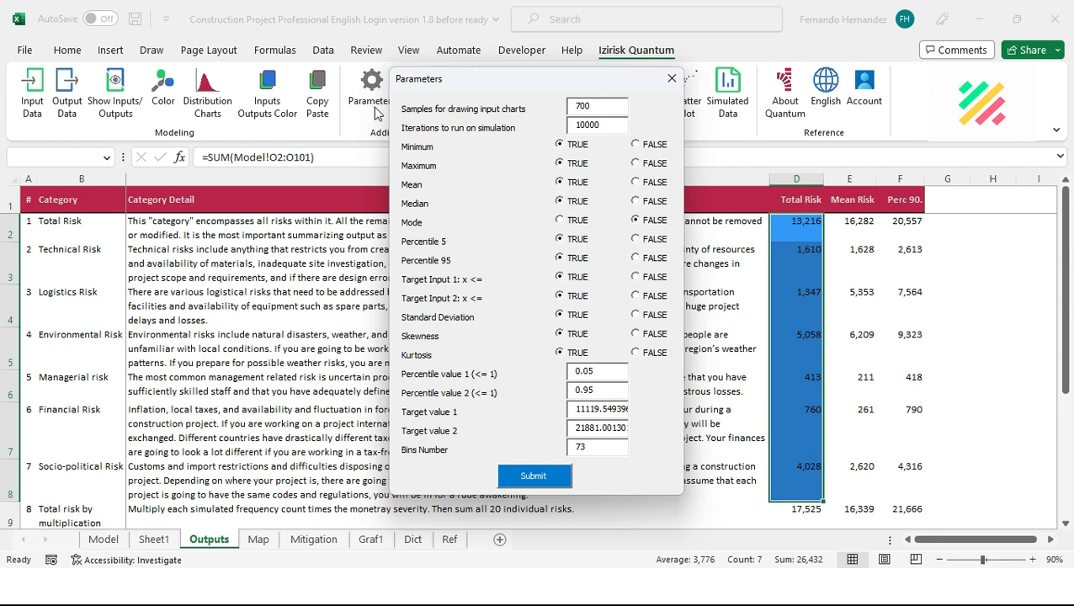
{"action": "double_click", "coordinate": [612, 124]}
{"action": "type", "text": "200"}
{"action": "key", "text": "BackSpace"}
{"action": "key", "text": "BackSpace"}
{"action": "key", "text": "BackSpace"}
{"action": "type", "text": "50000"}
{"action": "left_click_drag", "start_coordinate": [602, 125], "coordinate": [374, 129]}
{"action": "type", "text": "10000"}
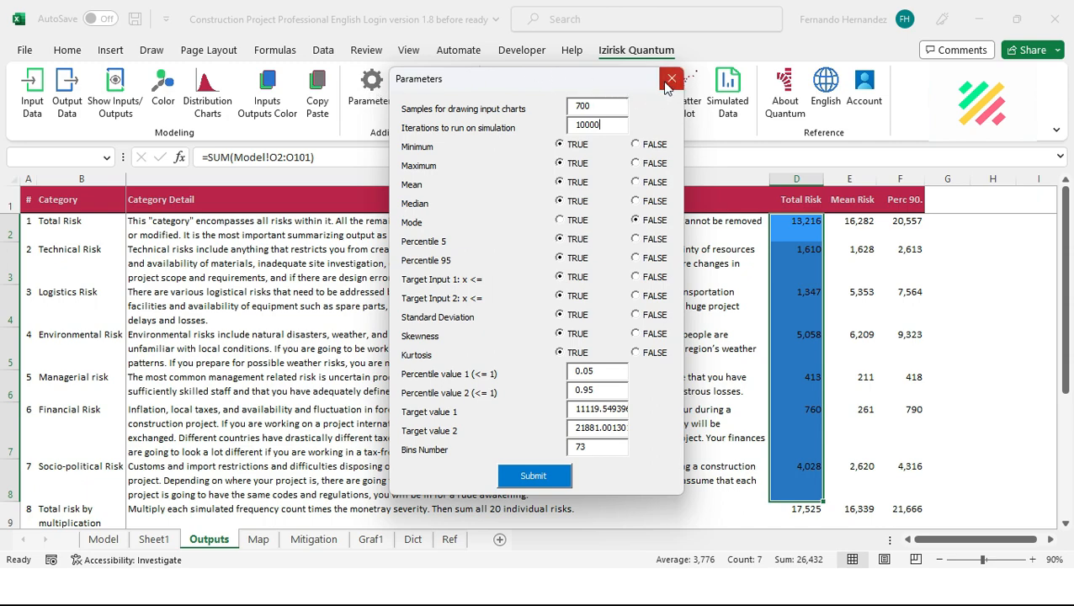
Set the bins number to 10 without running a simulation, and view the resulting histogram of the Total Risk output in D2
{"action": "double_click", "coordinate": [600, 446]}
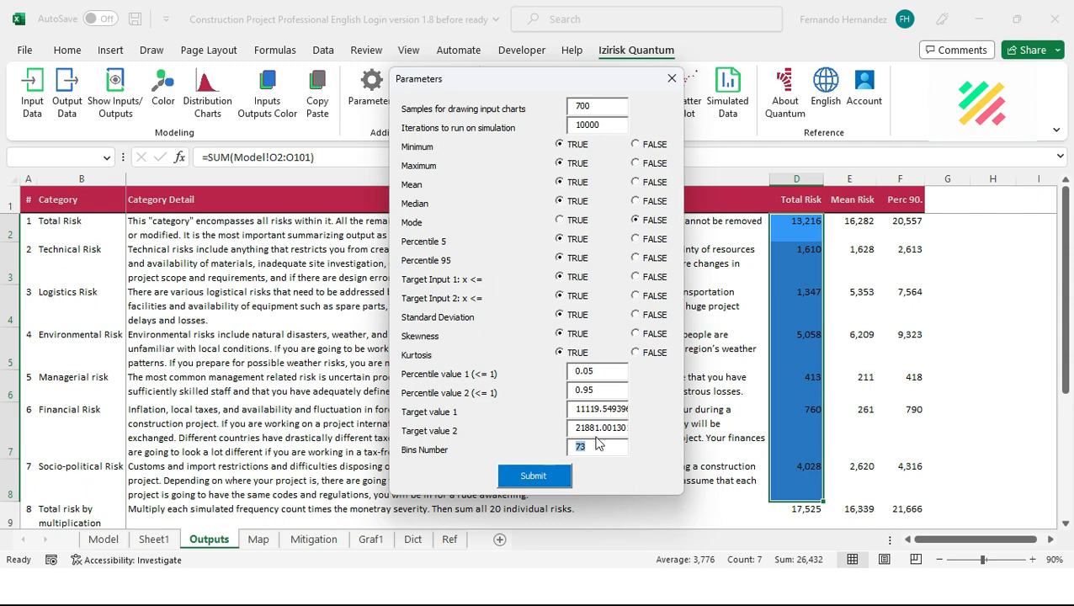
{"action": "type", "text": "10"}
{"action": "left_click", "coordinate": [562, 478]}
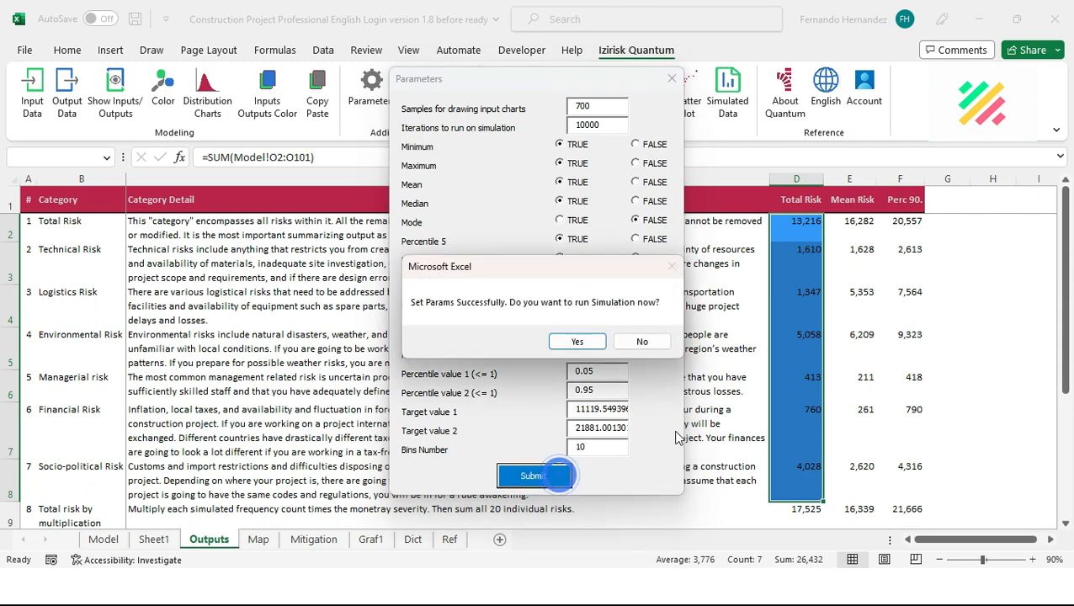
{"action": "left_click", "coordinate": [644, 339]}
{"action": "left_click", "coordinate": [787, 227]}
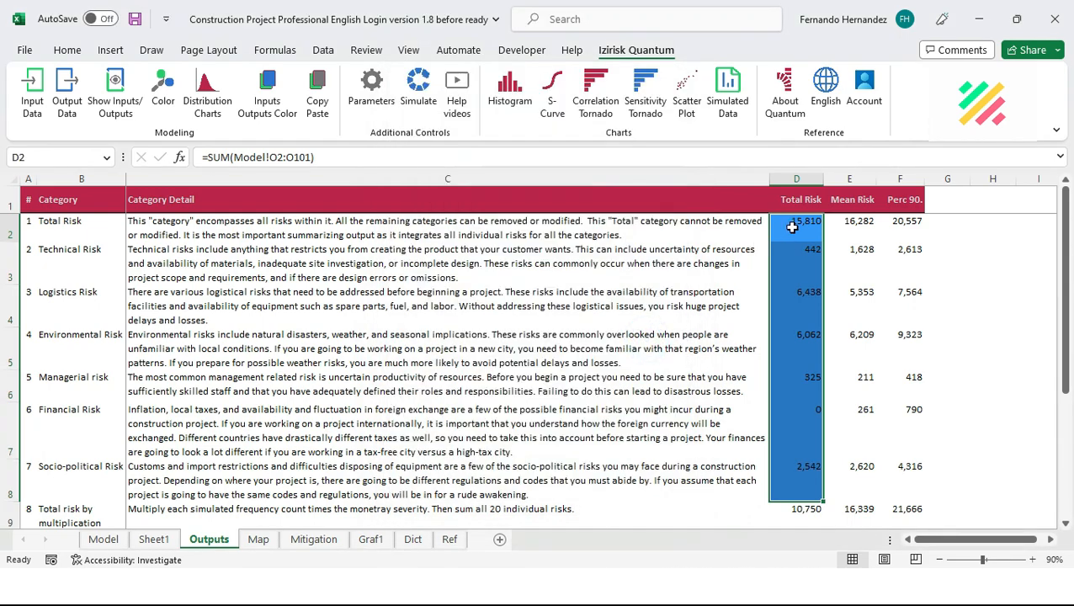
{"action": "left_click", "coordinate": [509, 93]}
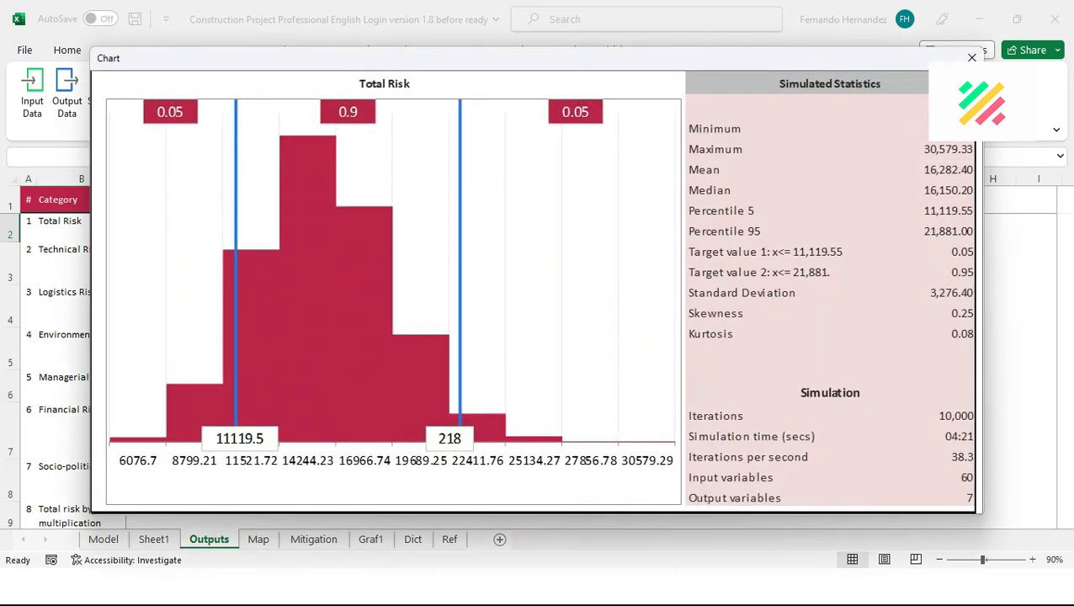
{"action": "left_click", "coordinate": [971, 58]}
Set the bins number to 100 without running a simulation, and view the Total Risk histogram again
{"action": "left_click", "coordinate": [377, 89]}
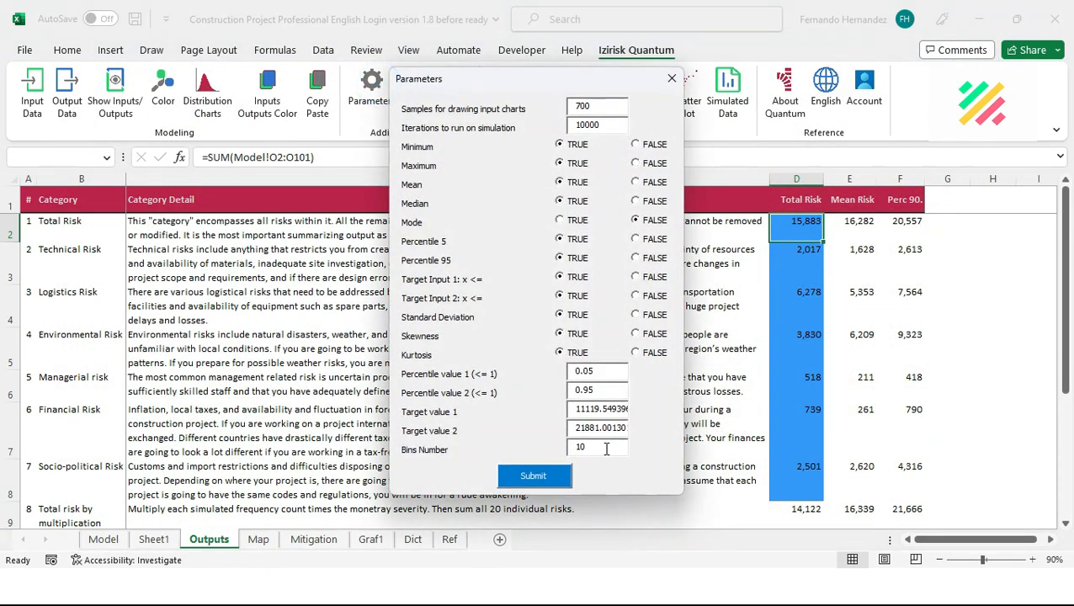
{"action": "left_click", "coordinate": [606, 446]}
{"action": "type", "text": "0"}
{"action": "left_click", "coordinate": [543, 484]}
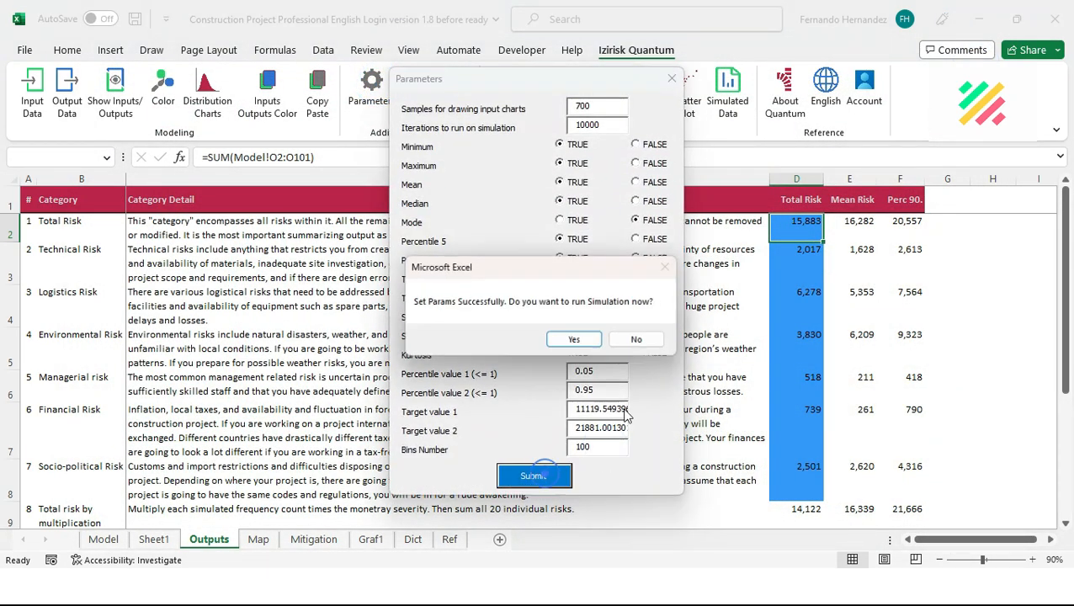
{"action": "left_click", "coordinate": [640, 340]}
{"action": "left_click", "coordinate": [510, 94]}
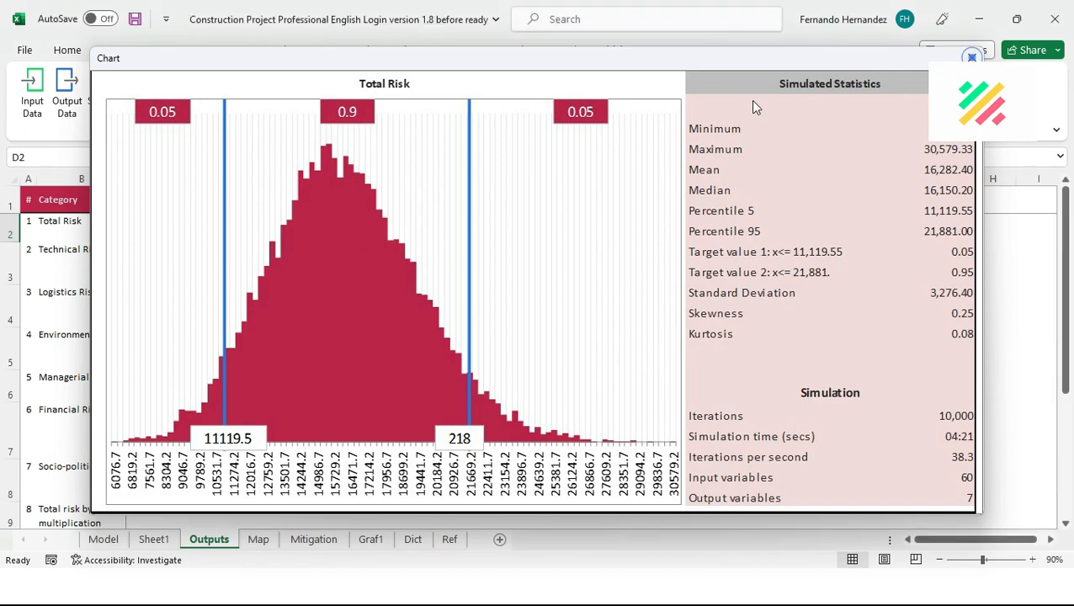
{"action": "left_click", "coordinate": [971, 57]}
Try a bins number of 73, point out both percentile values, and close the parameters without submitting
{"action": "left_click", "coordinate": [371, 91]}
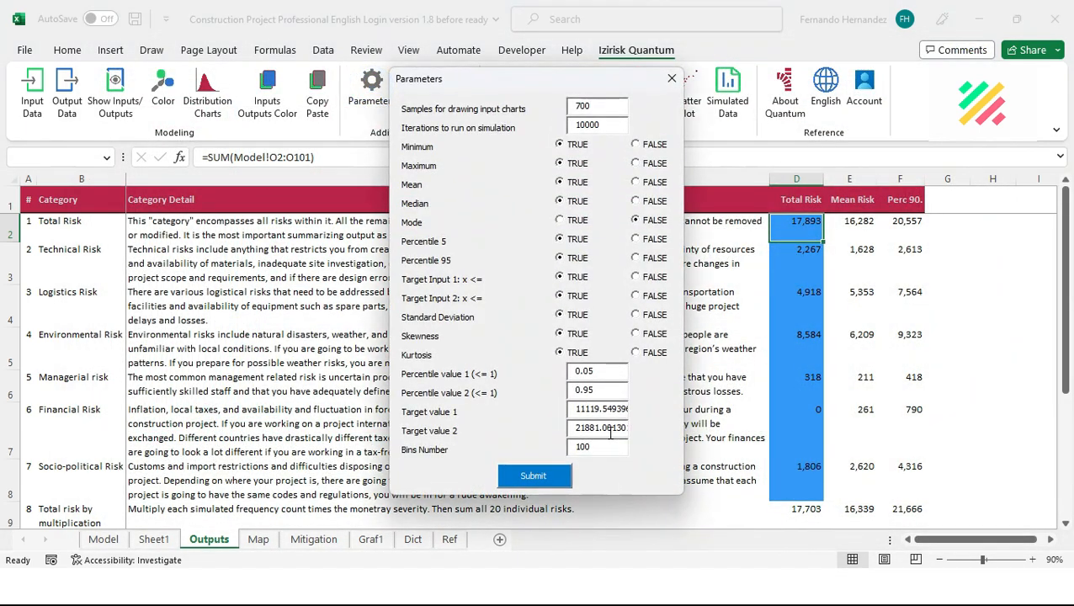
{"action": "double_click", "coordinate": [599, 446]}
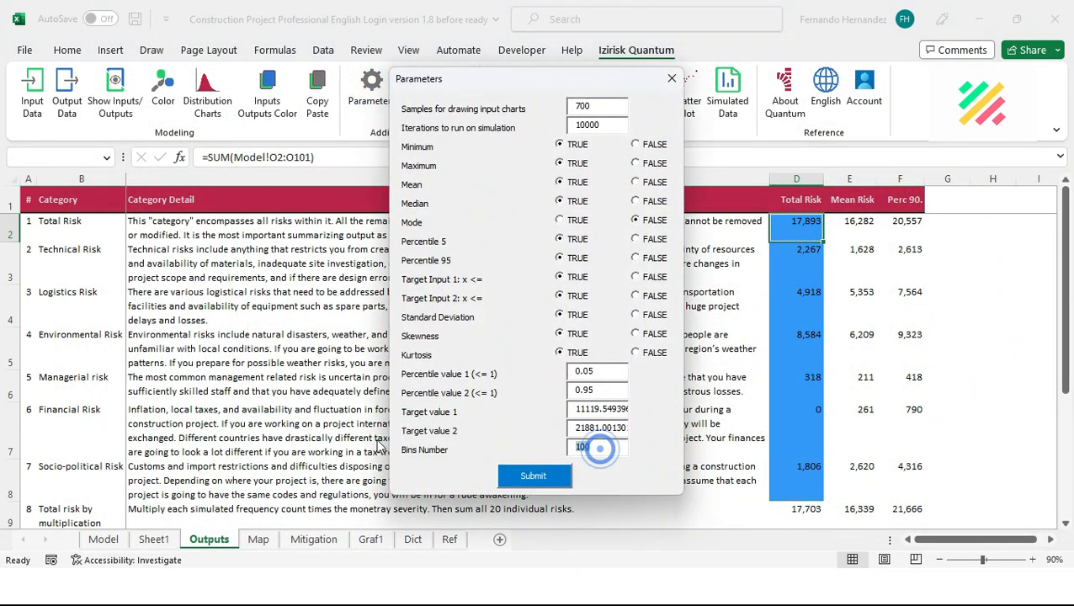
{"action": "type", "text": "78"}
{"action": "type", "text": "3"}
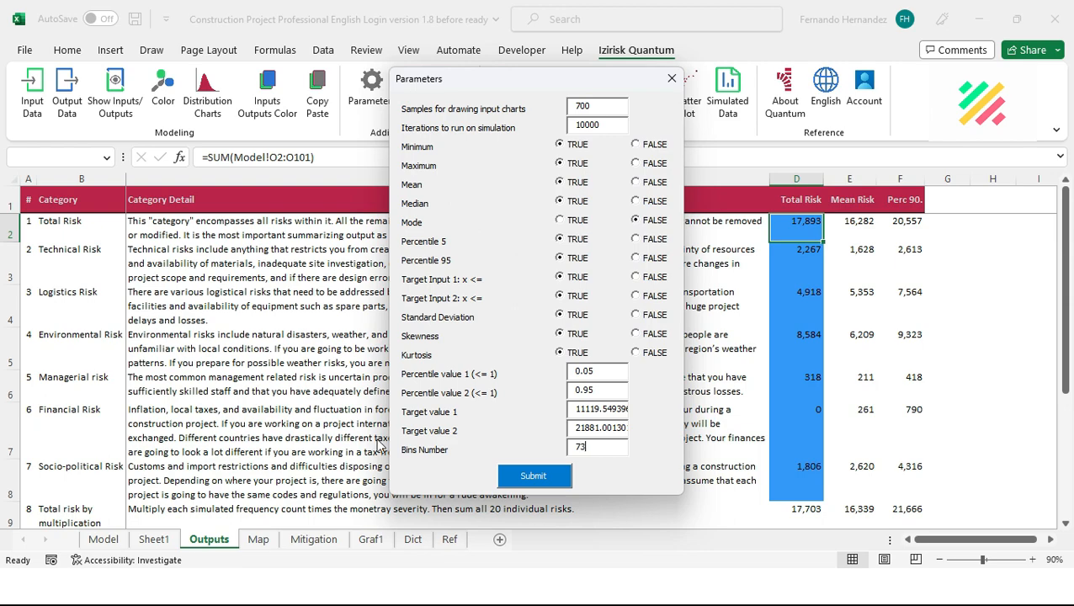
{"action": "double_click", "coordinate": [605, 371]}
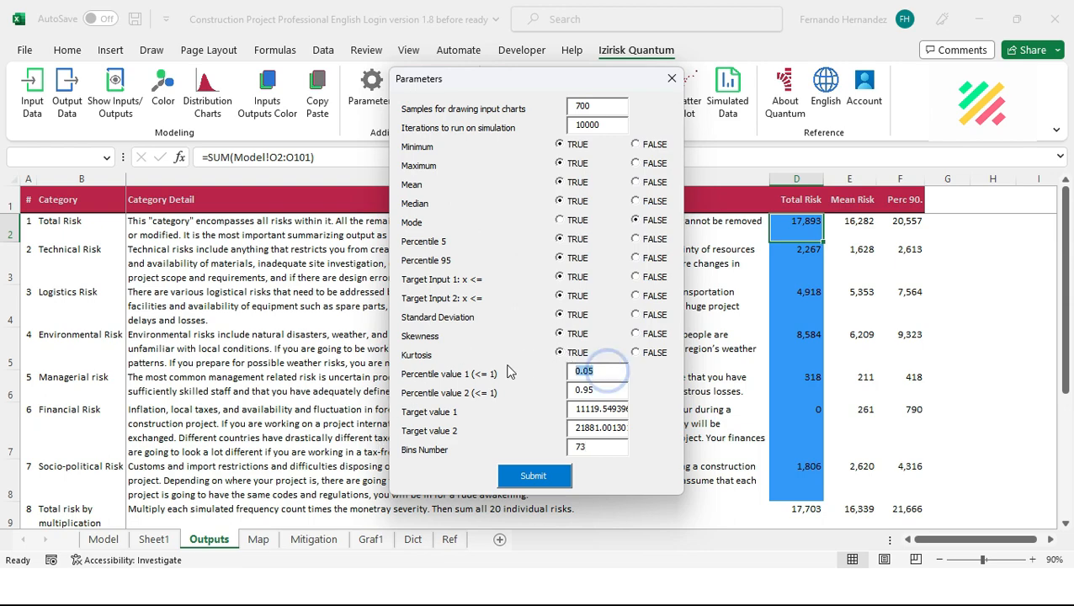
{"action": "double_click", "coordinate": [602, 388]}
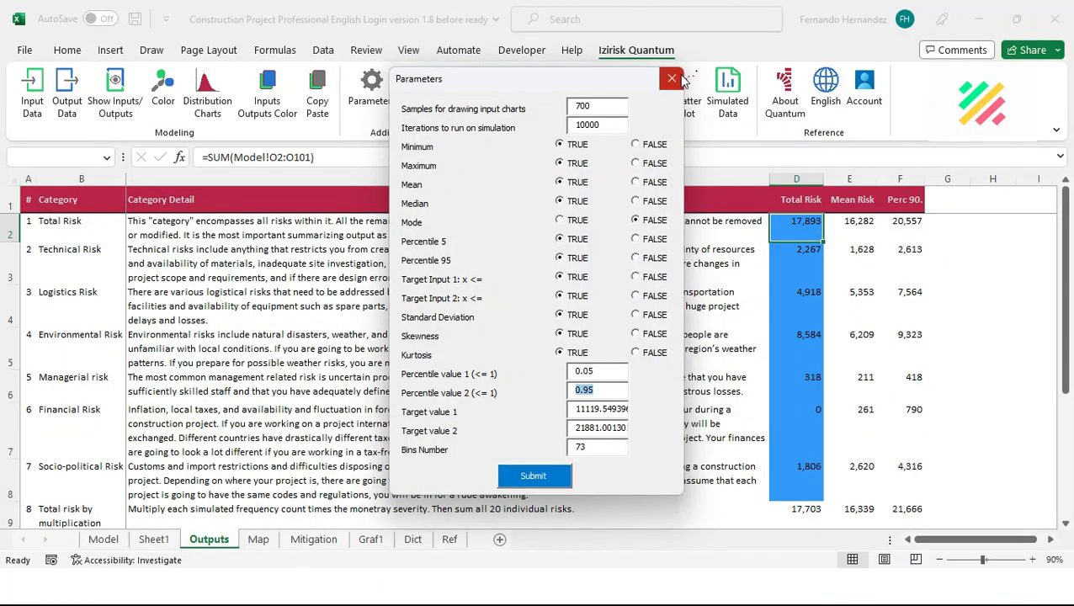
{"action": "left_click", "coordinate": [675, 77]}
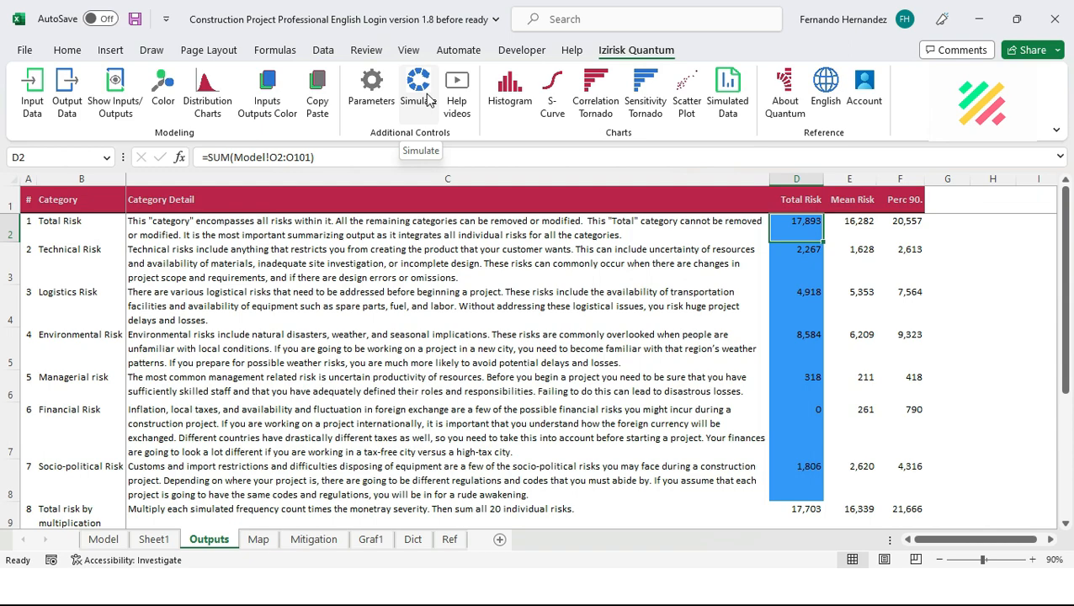
Check the iterations to run in the simulation parameters, and examine the Total Risk histogram with its simulated statistics
{"action": "left_click", "coordinate": [371, 91]}
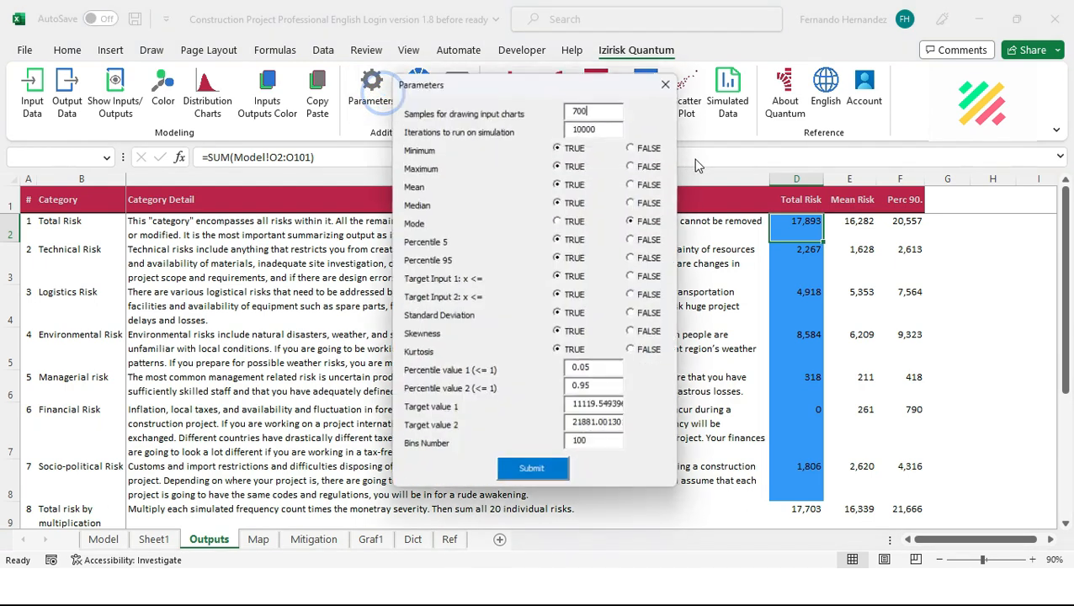
{"action": "double_click", "coordinate": [610, 126]}
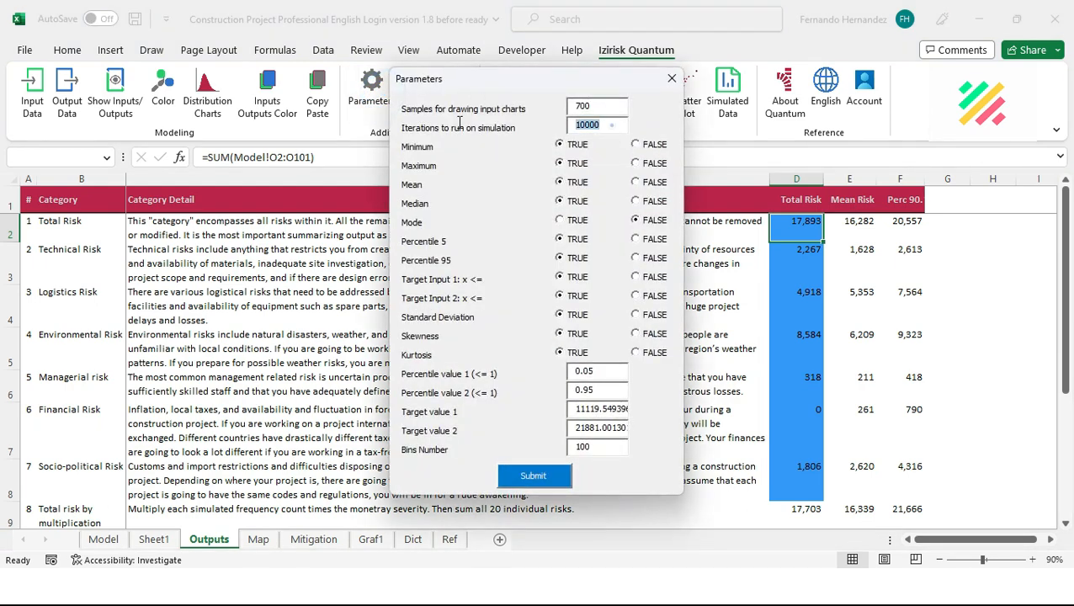
{"action": "left_click", "coordinate": [673, 80]}
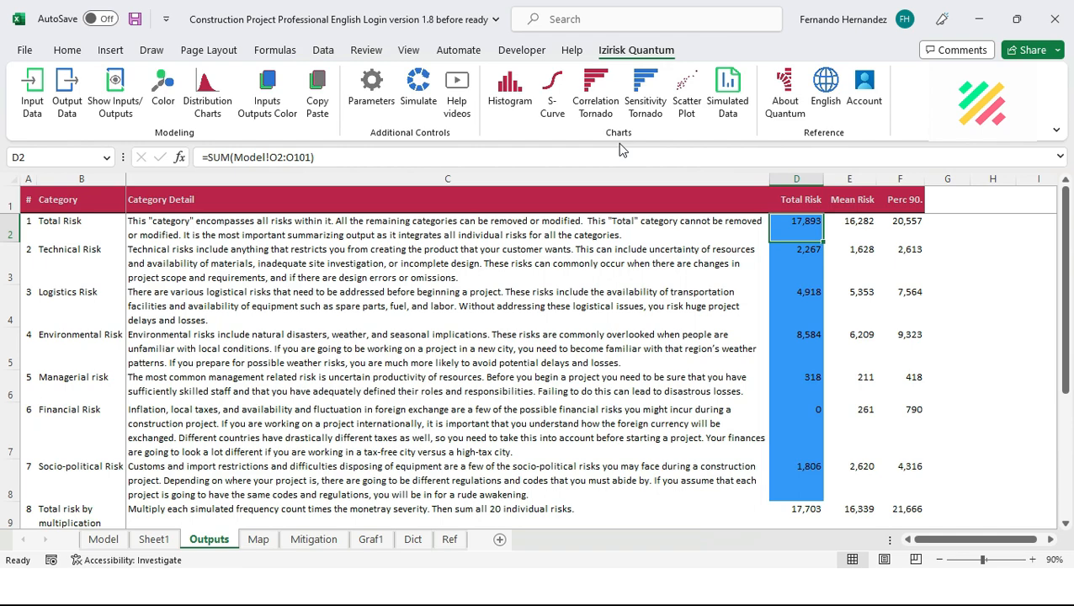
{"action": "left_click", "coordinate": [510, 88]}
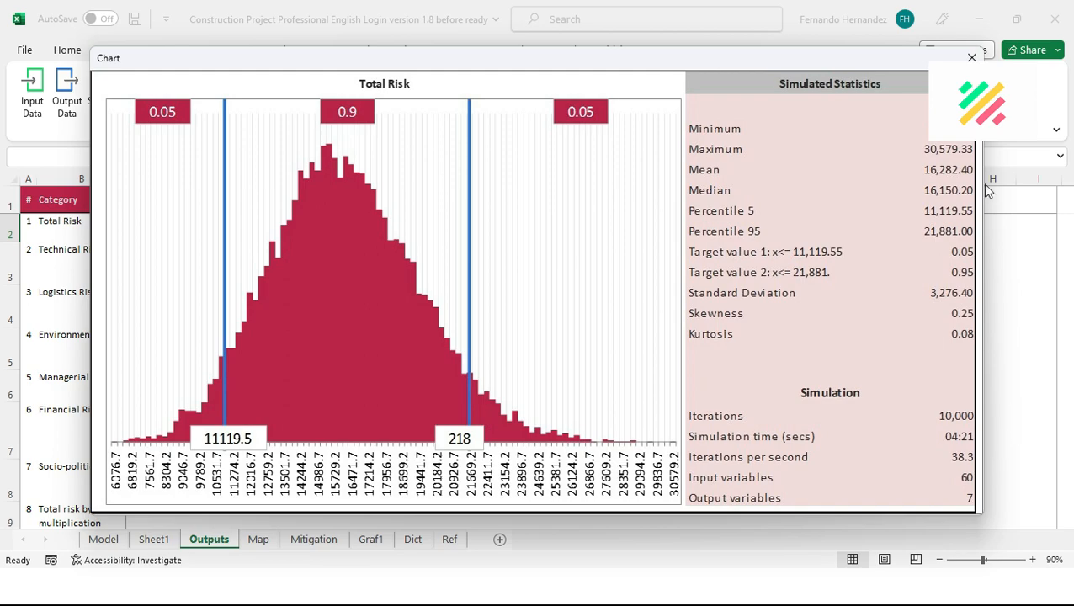
{"action": "left_click", "coordinate": [972, 57]}
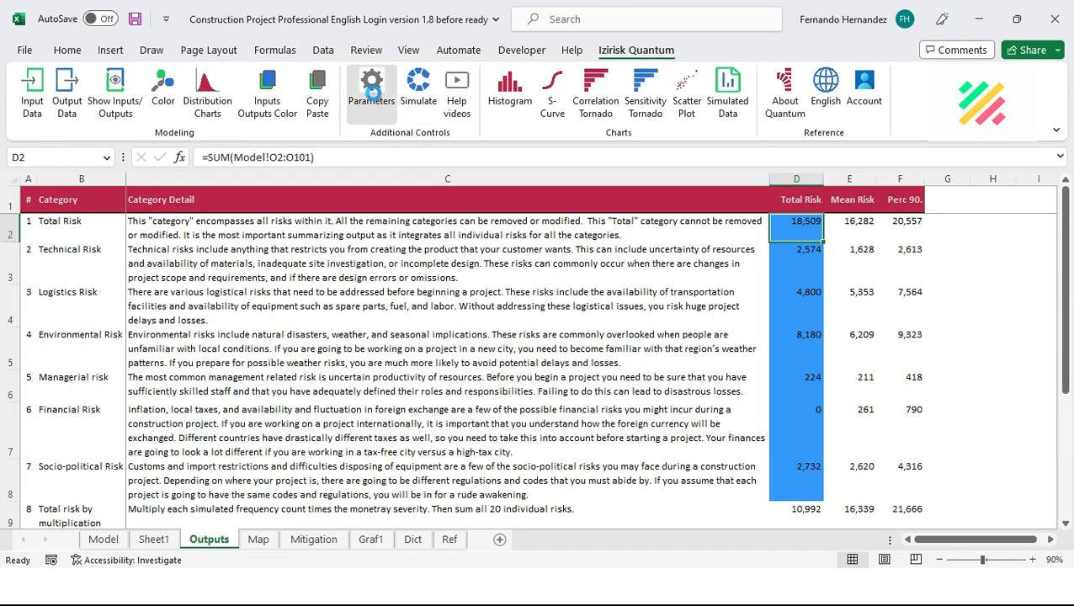
Submit the simulation parameters with their existing settings, declining to run the simulation
{"action": "left_click", "coordinate": [375, 99]}
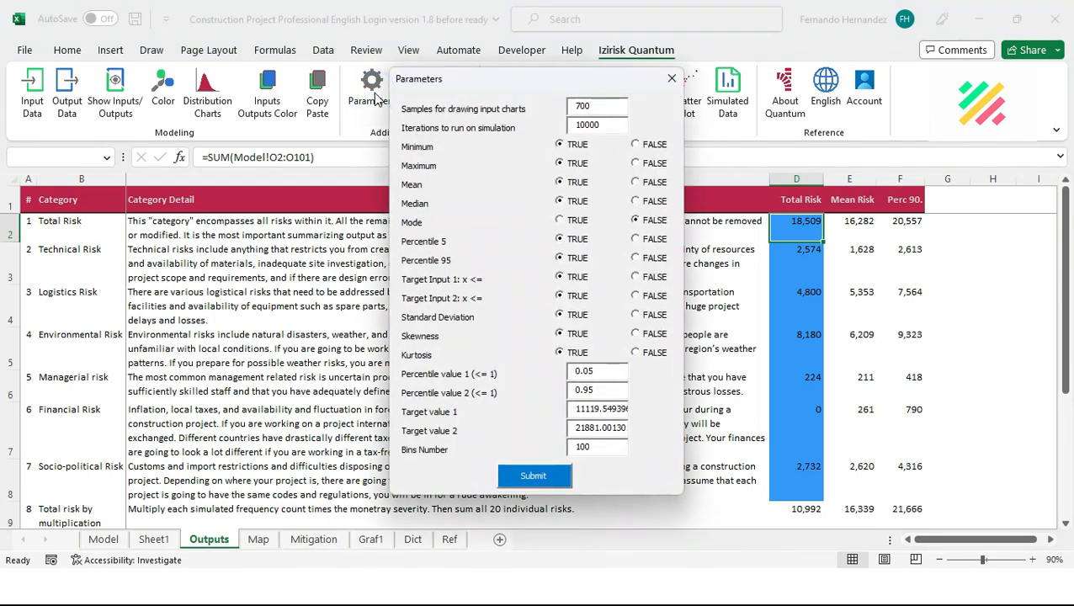
{"action": "left_click", "coordinate": [551, 476]}
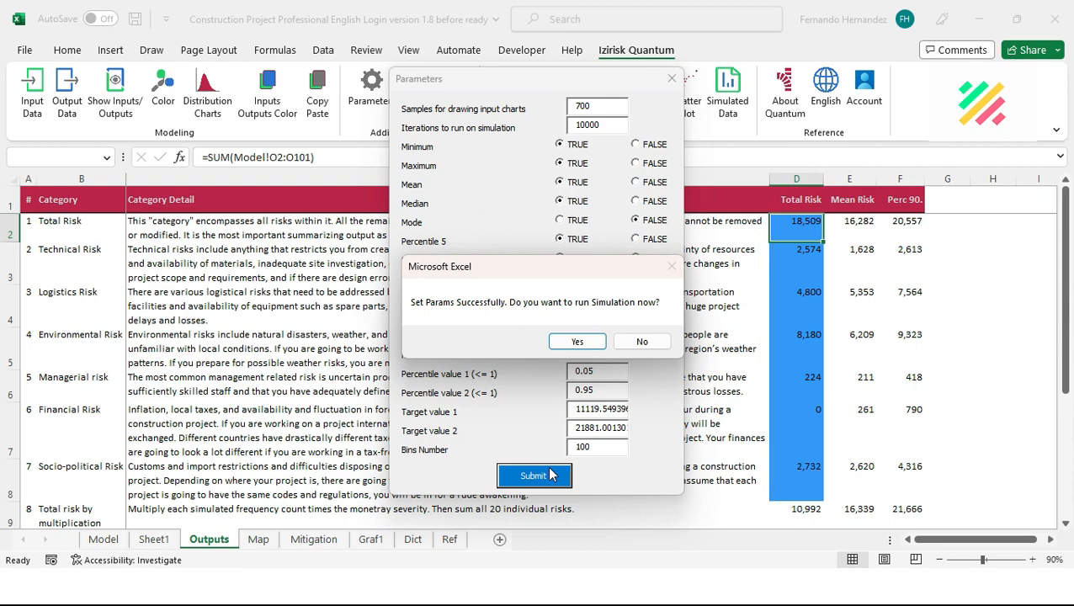
{"action": "left_click", "coordinate": [642, 341]}
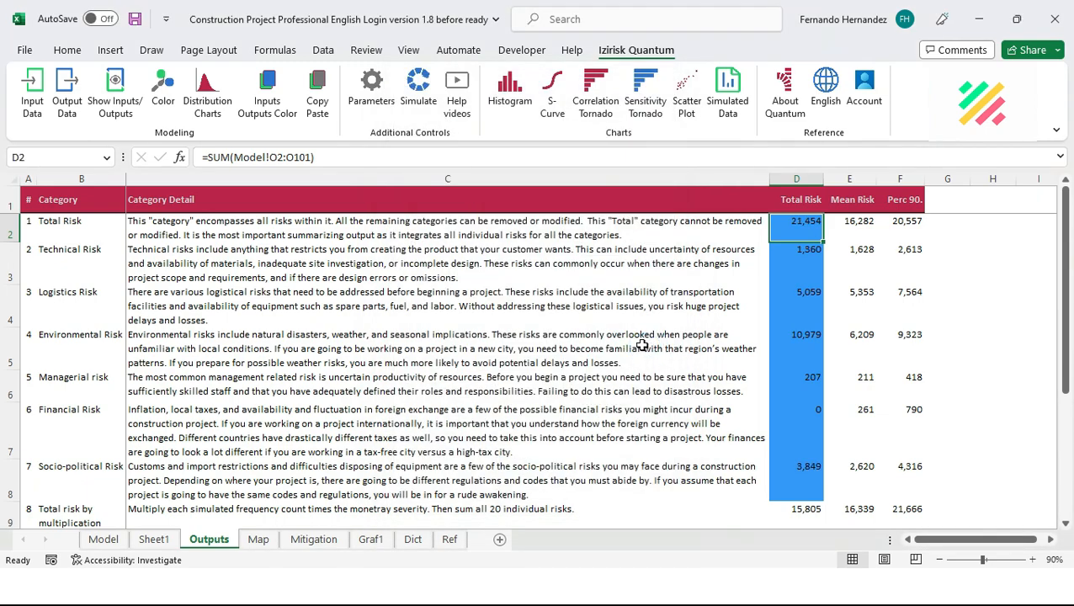
Examine the Total column on the Model sheet, and return to the Outputs sheet
{"action": "left_click", "coordinate": [284, 52]}
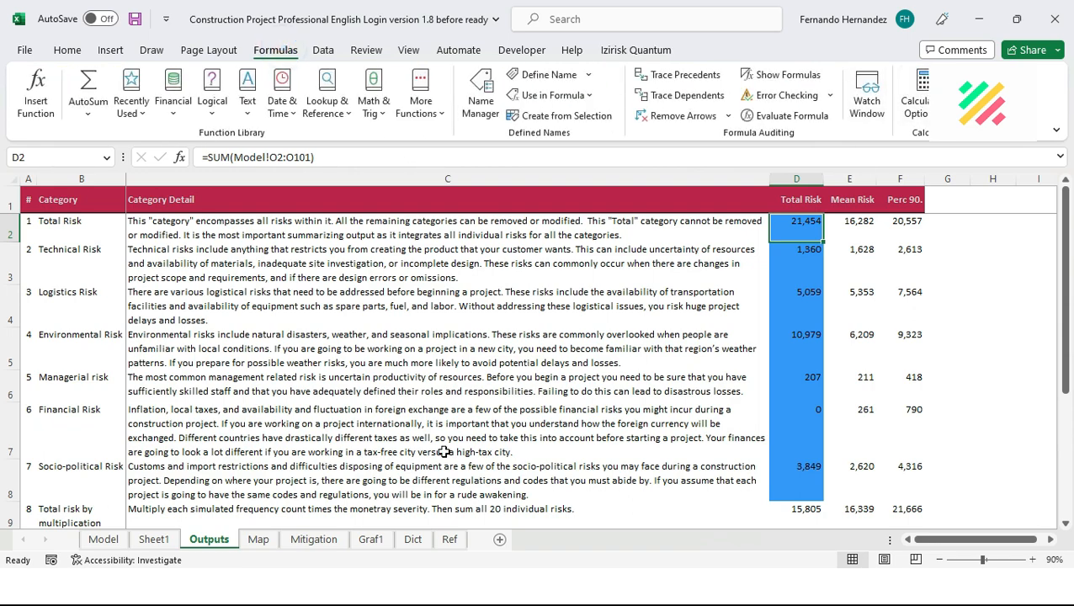
{"action": "left_click", "coordinate": [103, 539]}
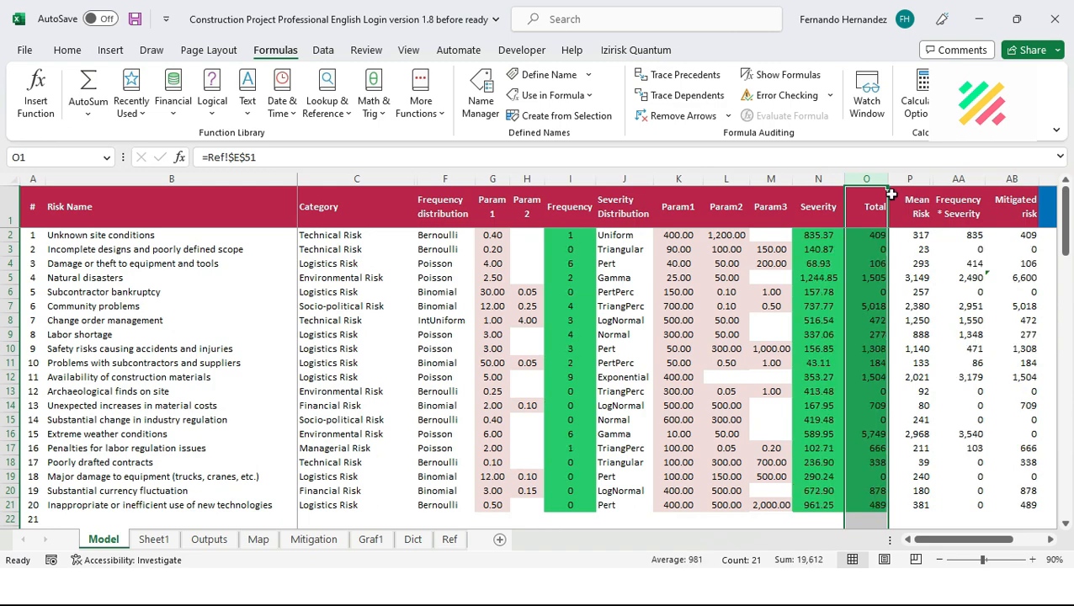
{"action": "left_click", "coordinate": [867, 221]}
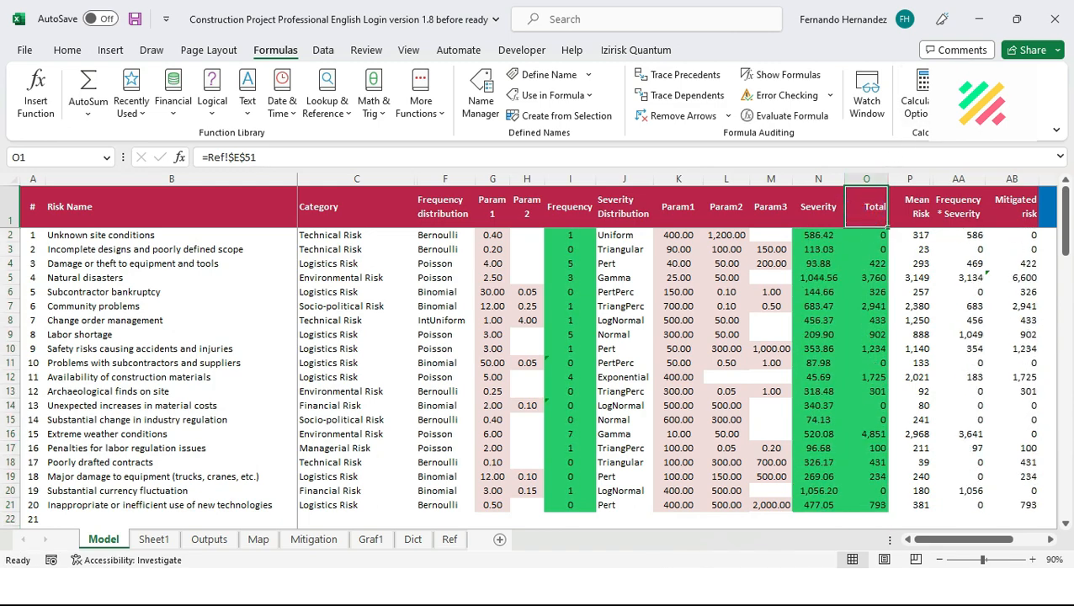
{"action": "left_click", "coordinate": [209, 539]}
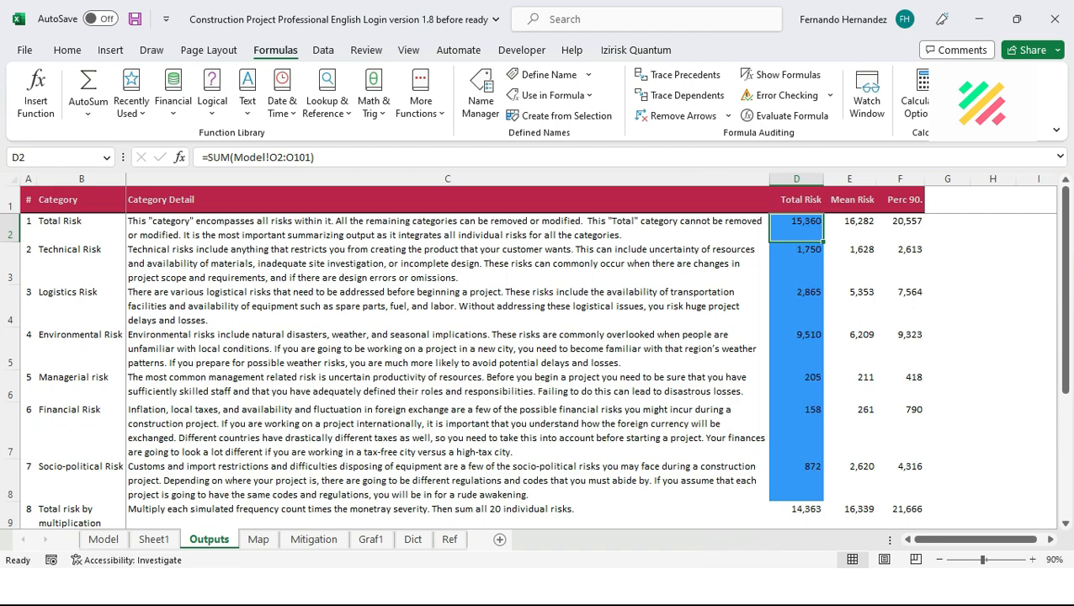
Open the simulated data and go to the last iteration, highlighting its row and the risk category output columns
{"action": "left_click", "coordinate": [615, 52]}
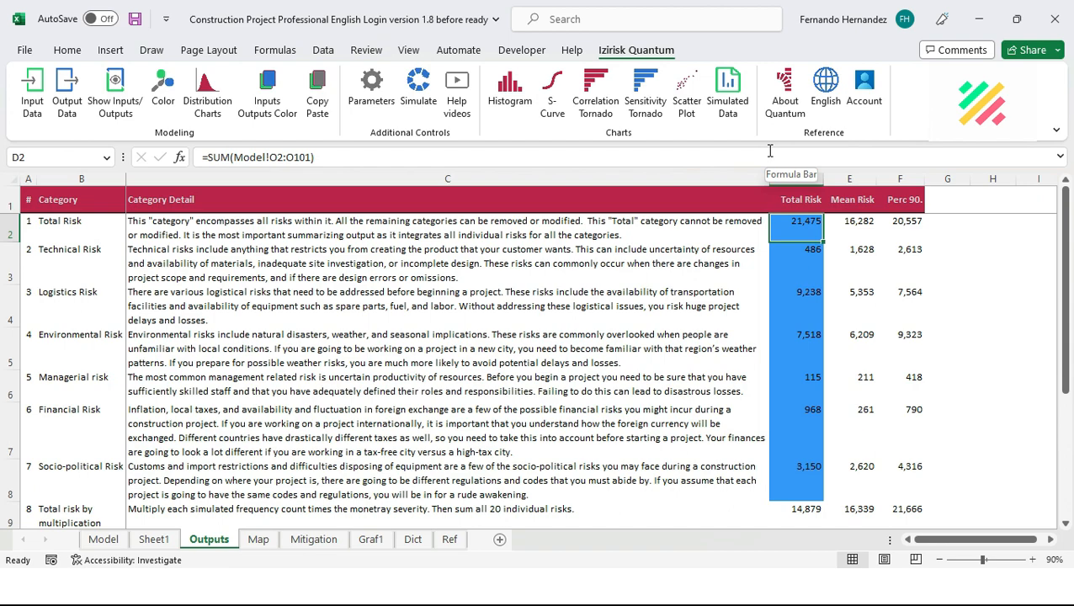
{"action": "left_click", "coordinate": [729, 88]}
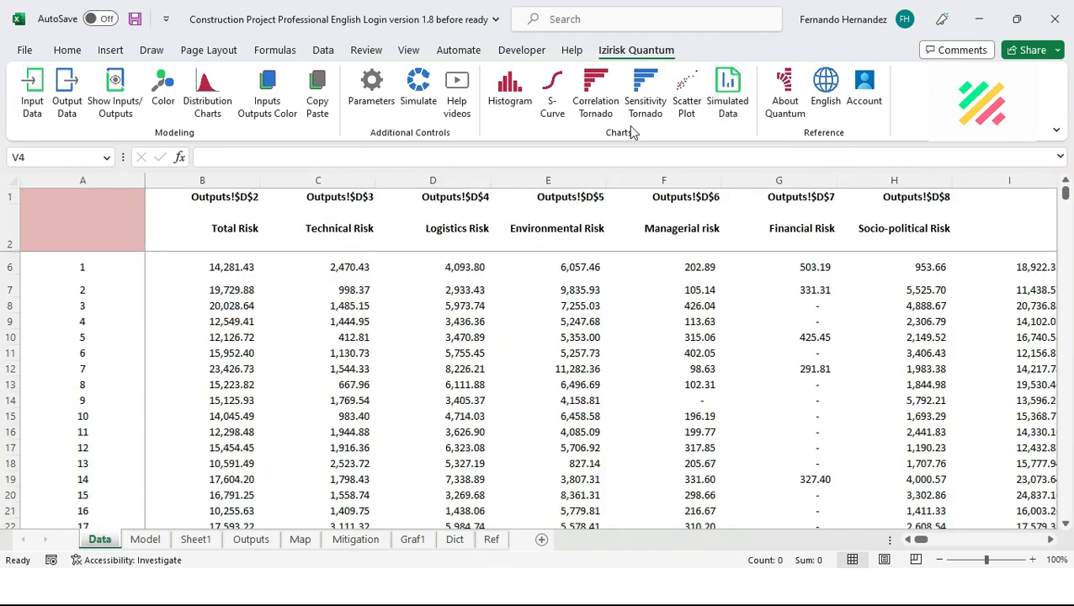
{"action": "left_click", "coordinate": [77, 270]}
{"action": "key", "text": "ctrl+Down"}
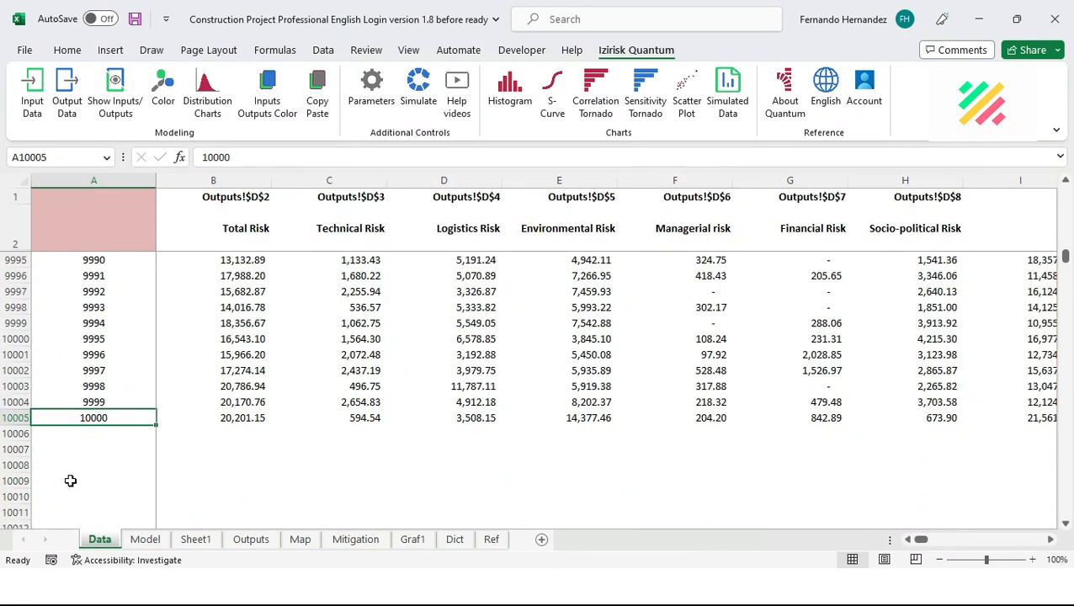
{"action": "left_click", "coordinate": [18, 418]}
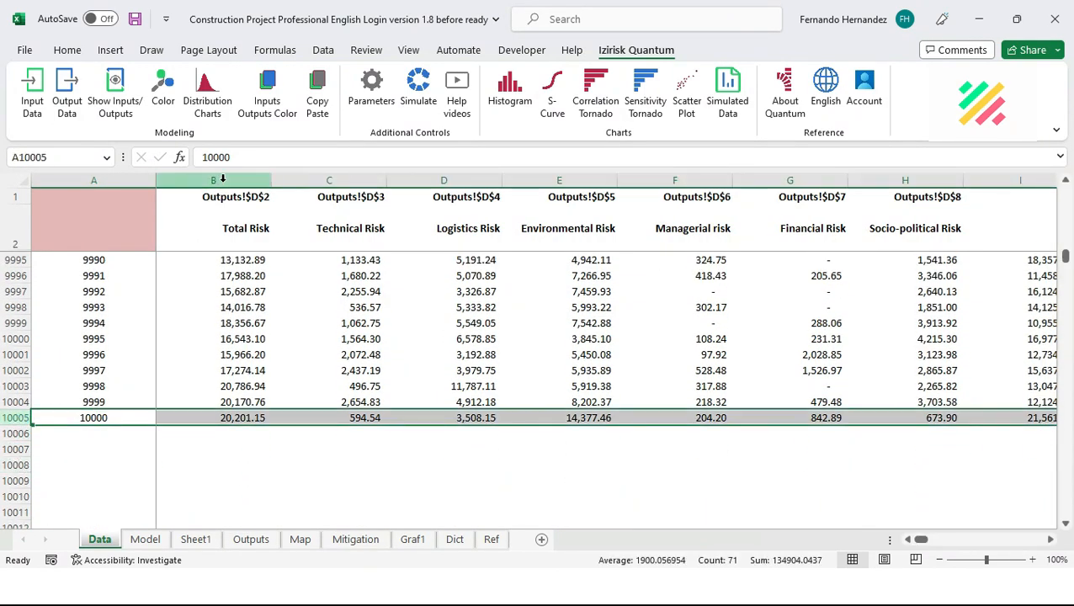
{"action": "left_click_drag", "start_coordinate": [221, 180], "coordinate": [480, 235]}
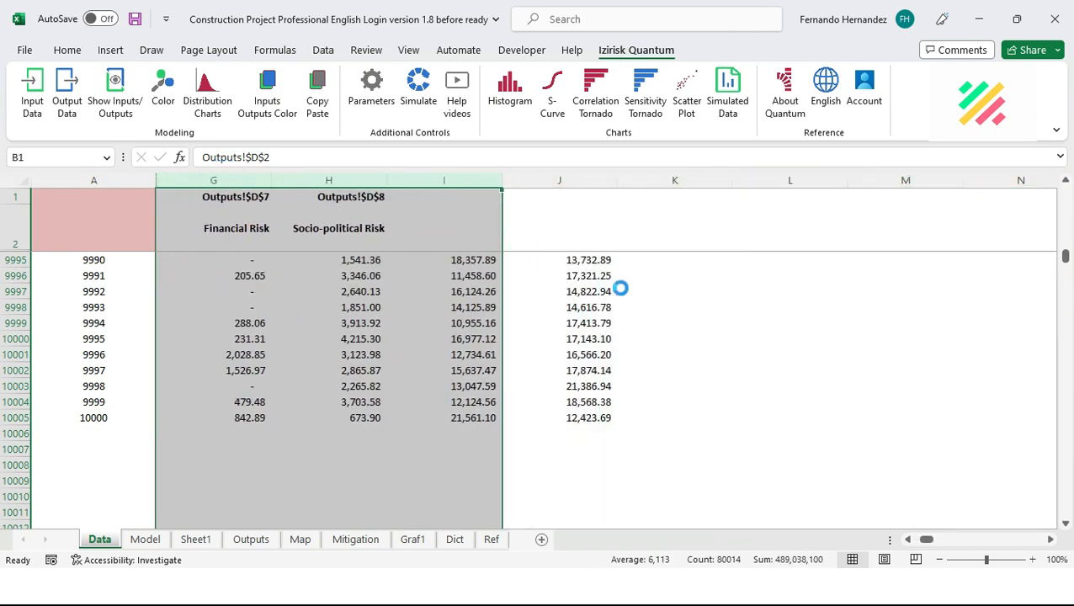
Look through the simulated data columns that lie beyond the risk category outputs
{"action": "left_click", "coordinate": [712, 190]}
{"action": "key", "text": "ctrl+Right"}
{"action": "key", "text": "Right"}
{"action": "key", "text": "Right"}
{"action": "key", "text": "Right"}
{"action": "key", "text": "Right"}
{"action": "key", "text": "Right"}
{"action": "key", "text": "Right"}
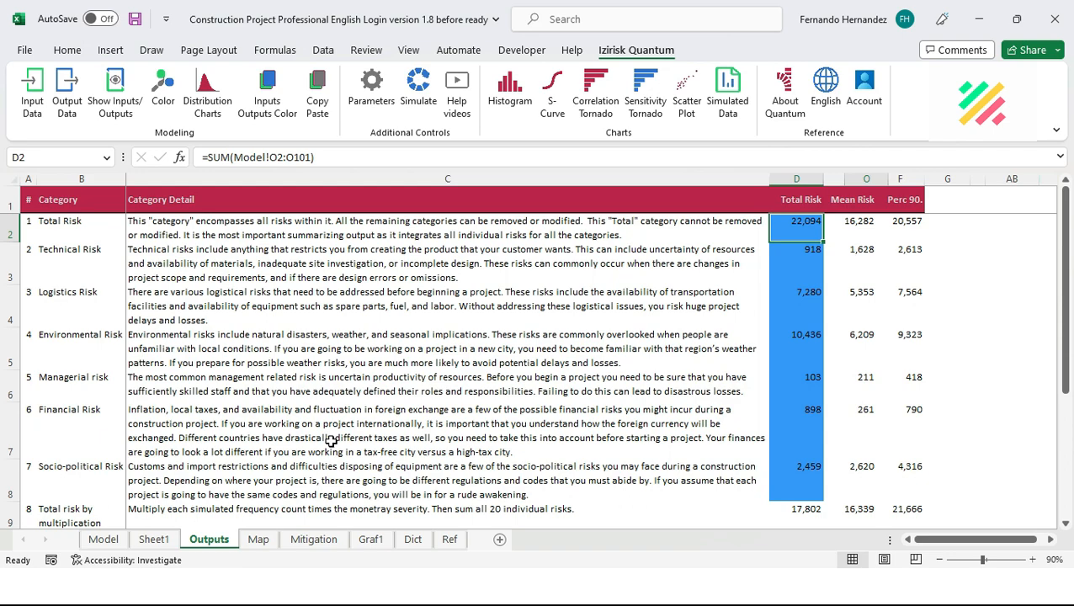
Check the Total Risk formulas in D3, D4 and D2 on the Outputs sheet, and display the histogram for D2
{"action": "left_click", "coordinate": [803, 260]}
{"action": "left_click", "coordinate": [806, 291]}
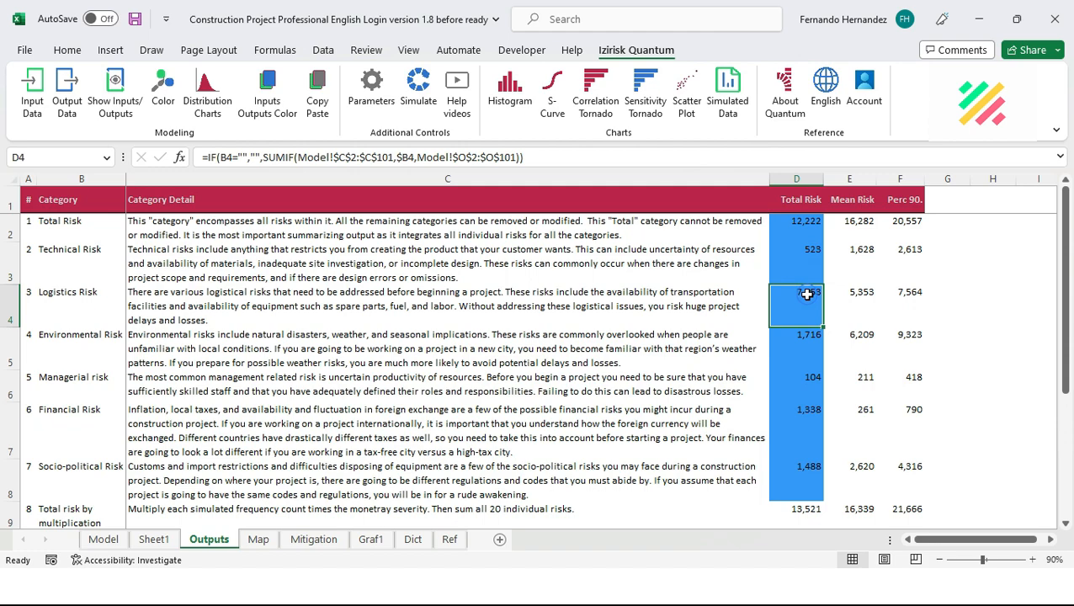
{"action": "left_click", "coordinate": [806, 229]}
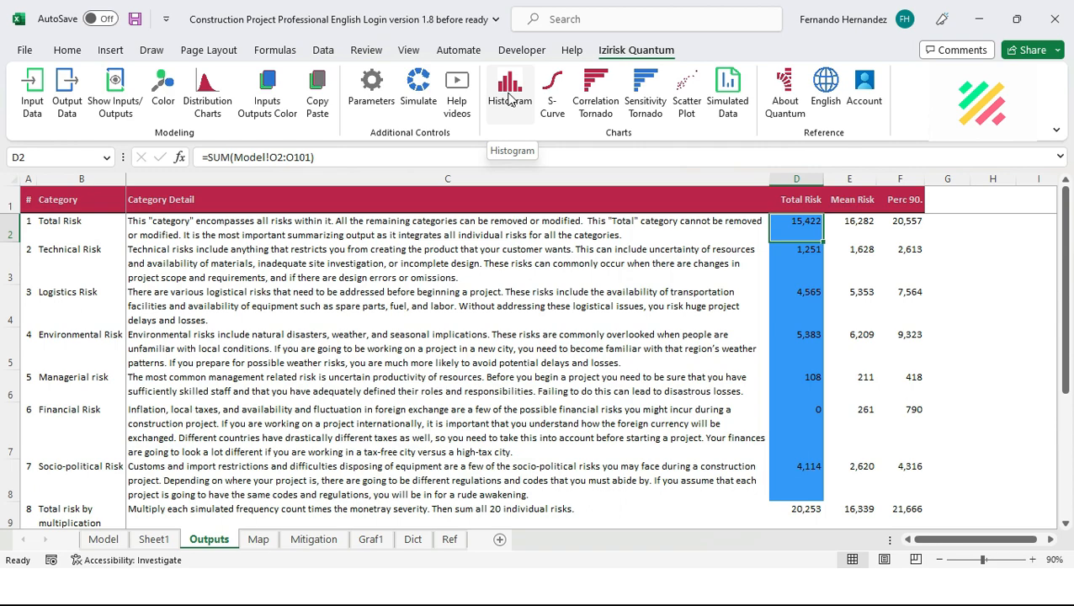
{"action": "triple_click", "coordinate": [383, 155]}
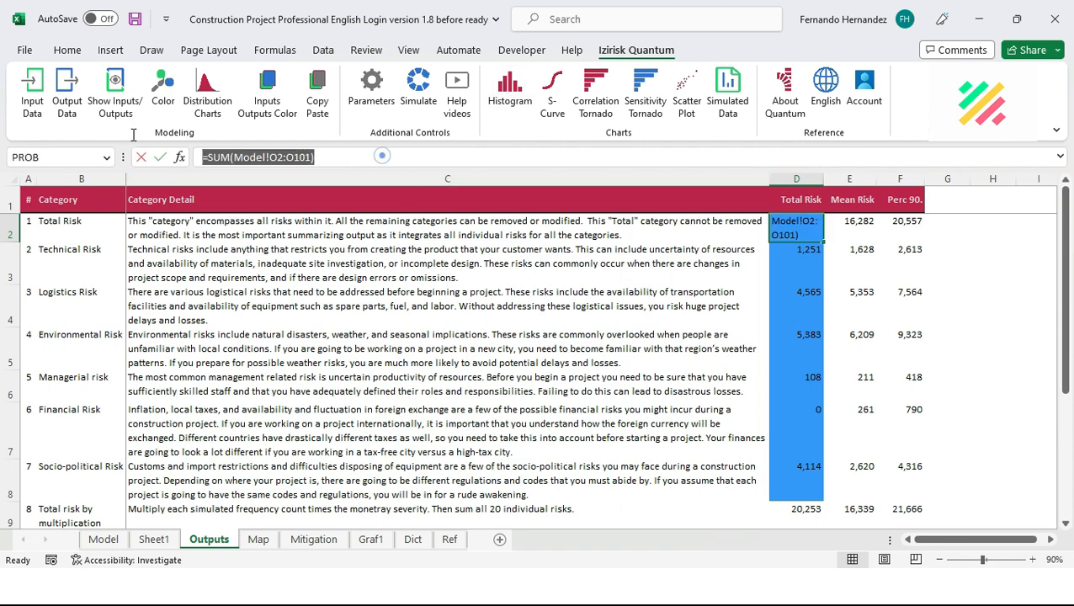
{"action": "key", "text": "Escape"}
{"action": "left_click", "coordinate": [510, 91]}
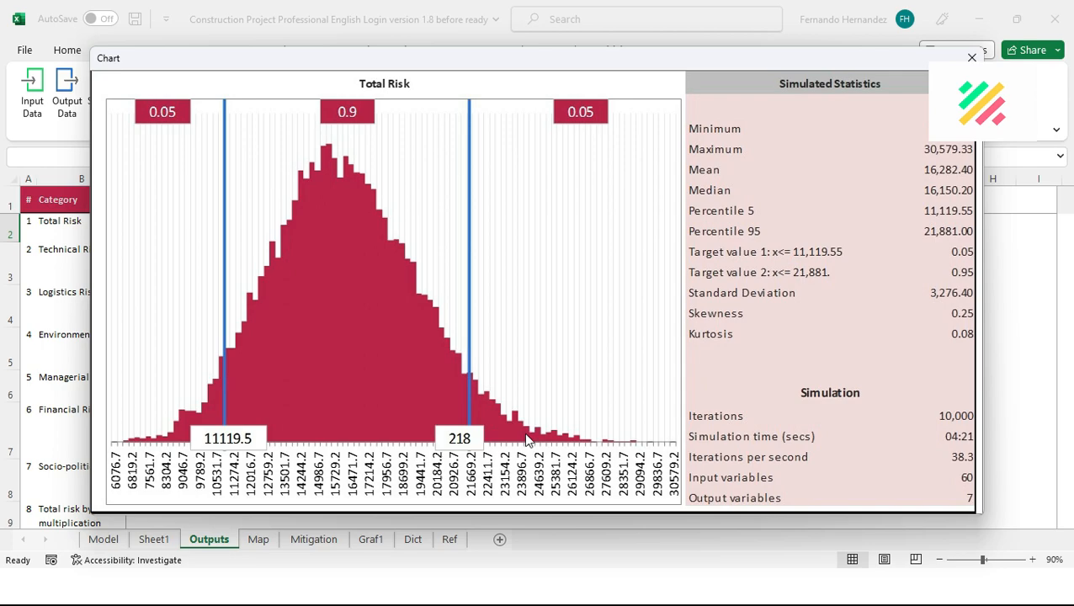
Set percentile value 1 to 0.20 and percentile value 2 to 0.80 in the simulation parameters, declining to rerun the simulation
{"action": "left_click", "coordinate": [972, 57]}
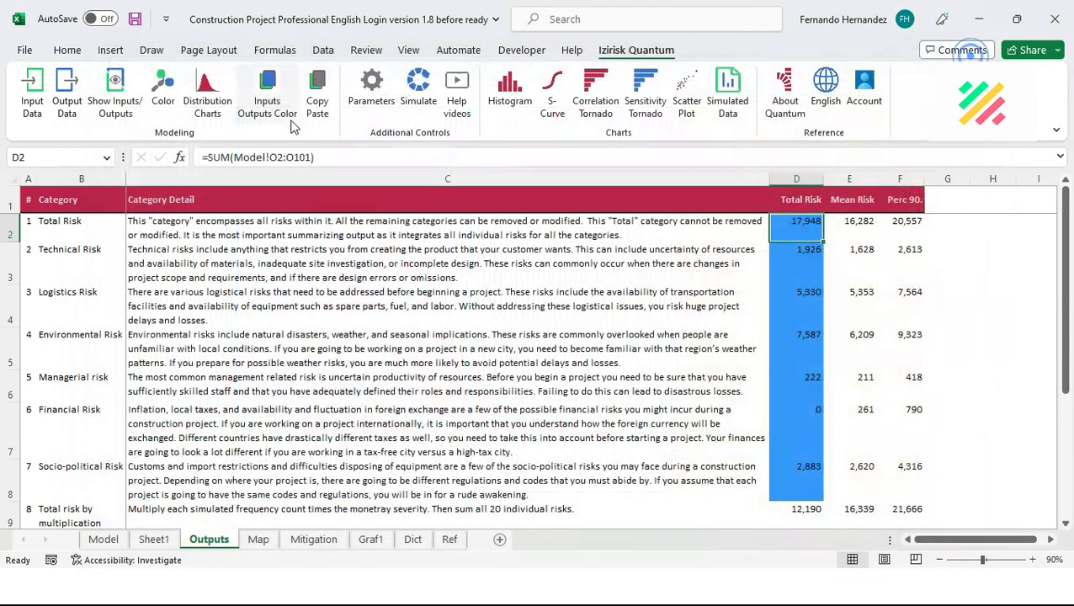
{"action": "left_click", "coordinate": [370, 91]}
{"action": "left_click", "coordinate": [605, 370]}
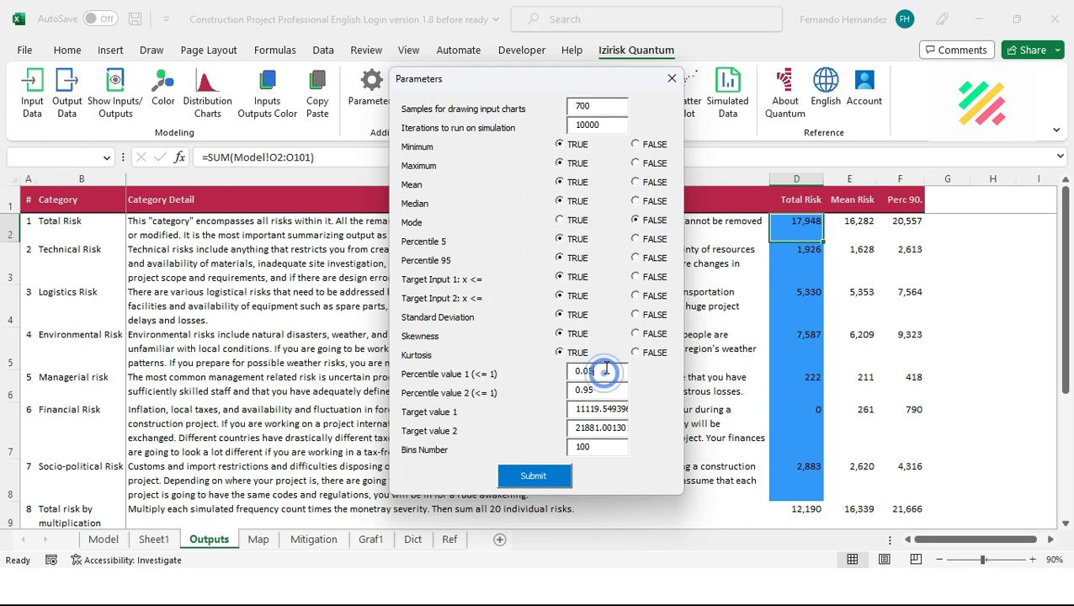
{"action": "key", "text": "BackSpace"}
{"action": "key", "text": "BackSpace"}
{"action": "type", "text": "20"}
{"action": "left_click", "coordinate": [614, 390]}
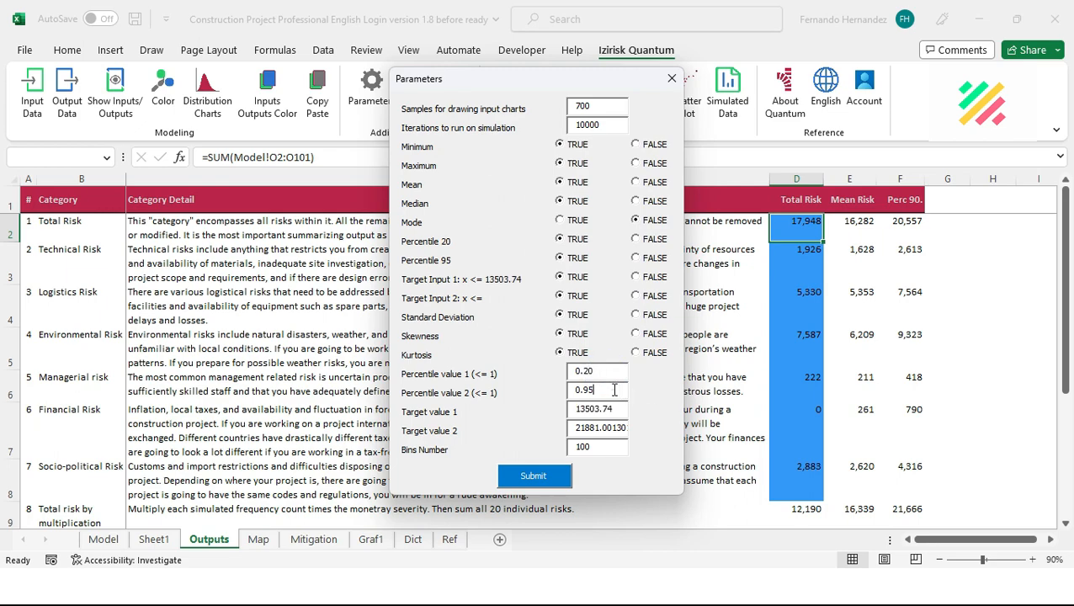
{"action": "key", "text": "BackSpace"}
{"action": "key", "text": "BackSpace"}
{"action": "type", "text": "80"}
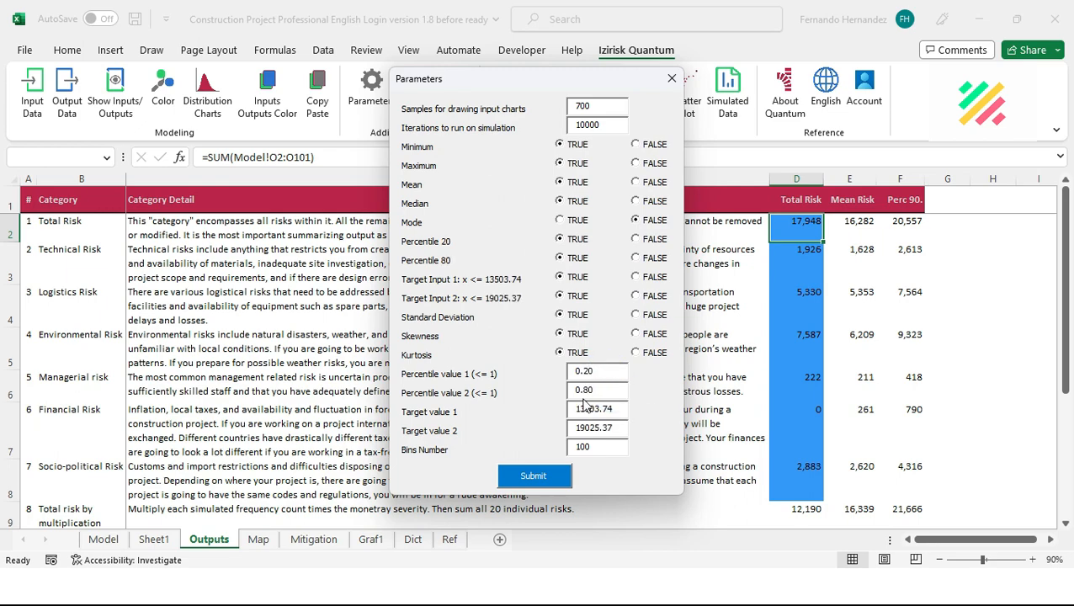
{"action": "left_click", "coordinate": [563, 478]}
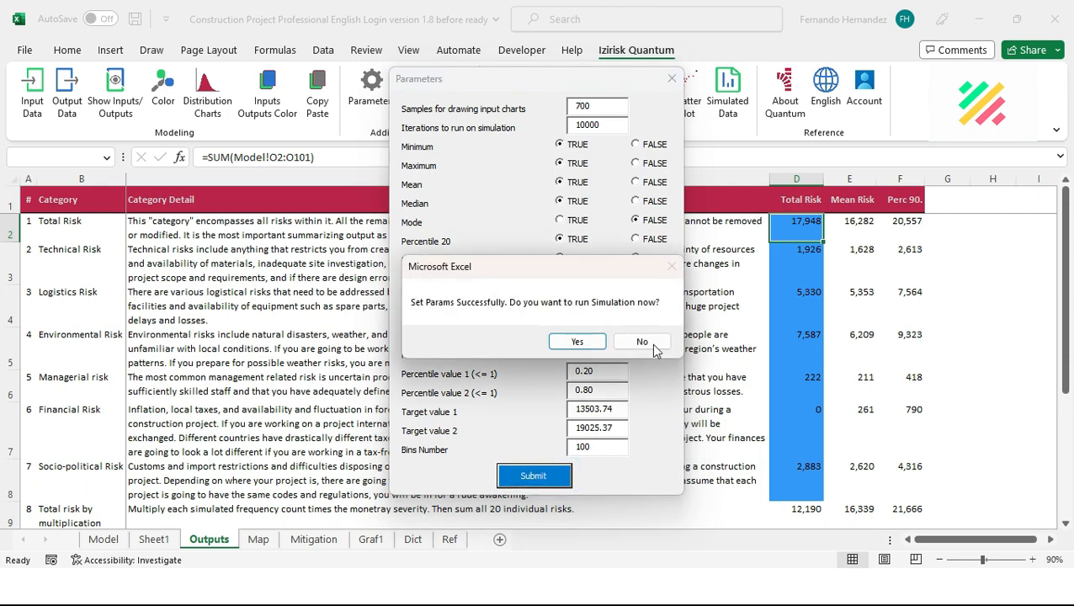
{"action": "left_click", "coordinate": [642, 342]}
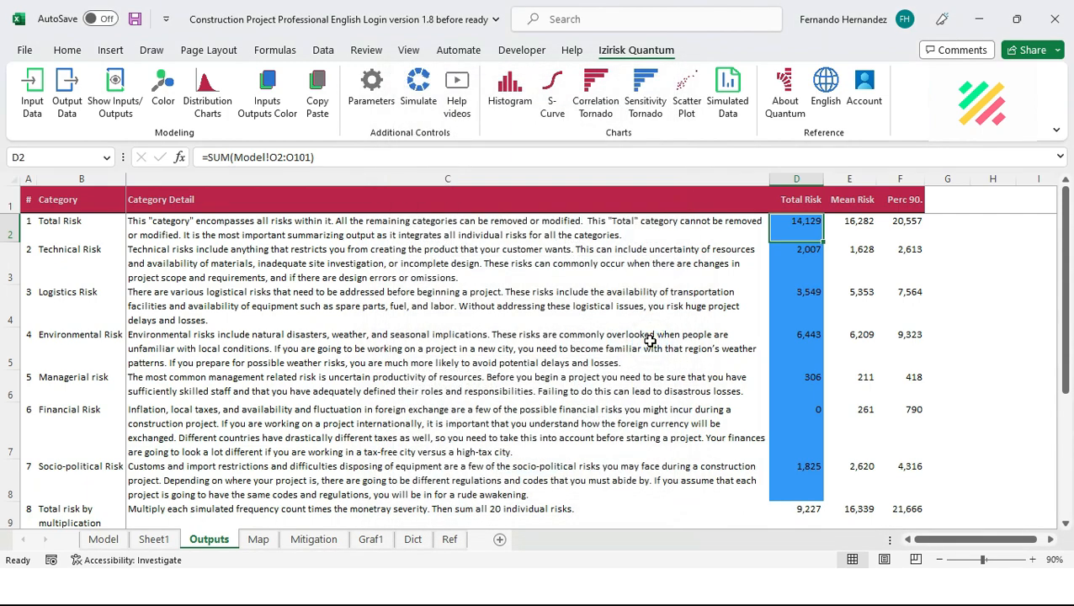
View the Total Risk histogram, and generate the S-curve chart for the six category outputs from Technical Risk to Socio-political Risk
{"action": "left_click", "coordinate": [509, 88]}
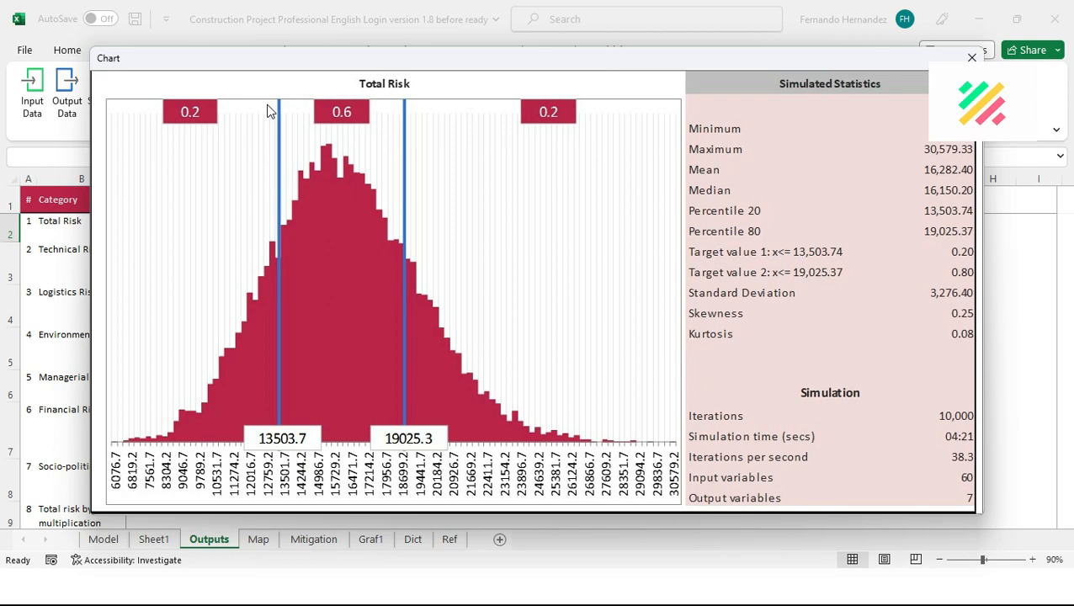
{"action": "left_click", "coordinate": [971, 57]}
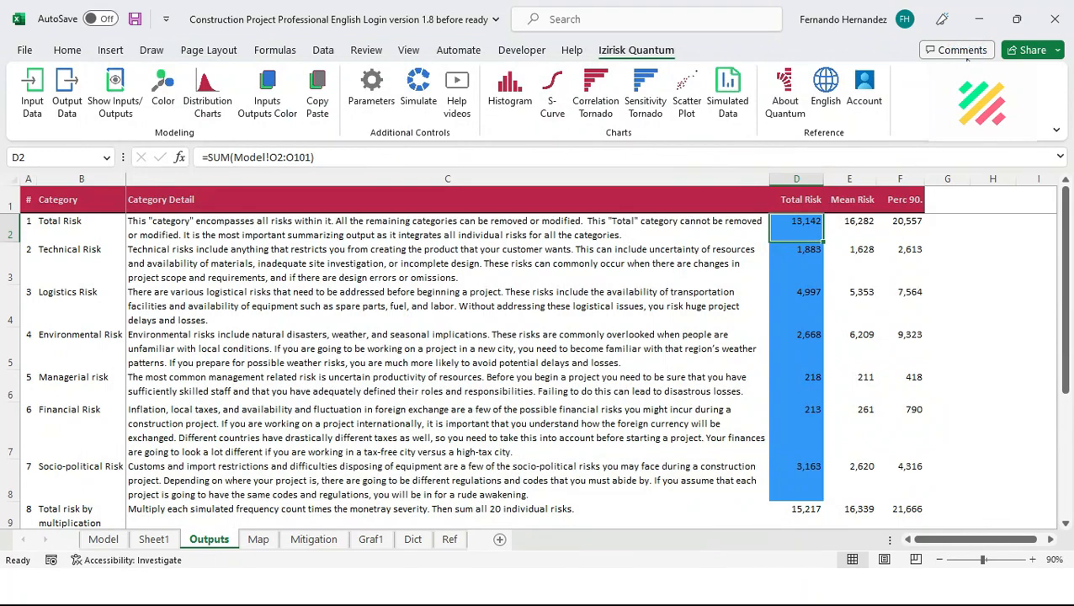
{"action": "left_click", "coordinate": [556, 117]}
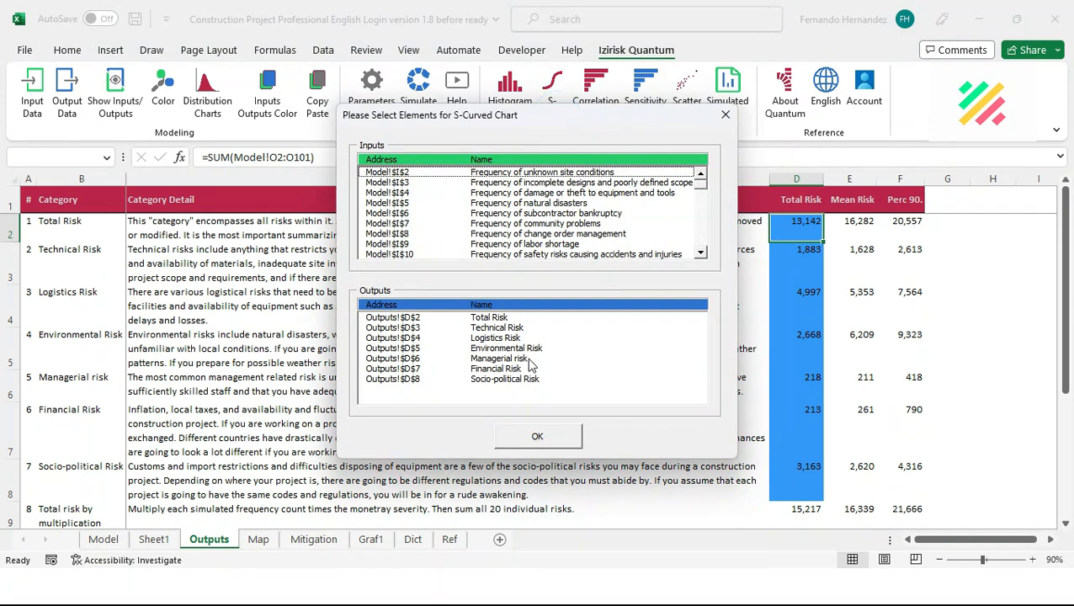
{"action": "left_click_drag", "start_coordinate": [508, 329], "coordinate": [507, 381]}
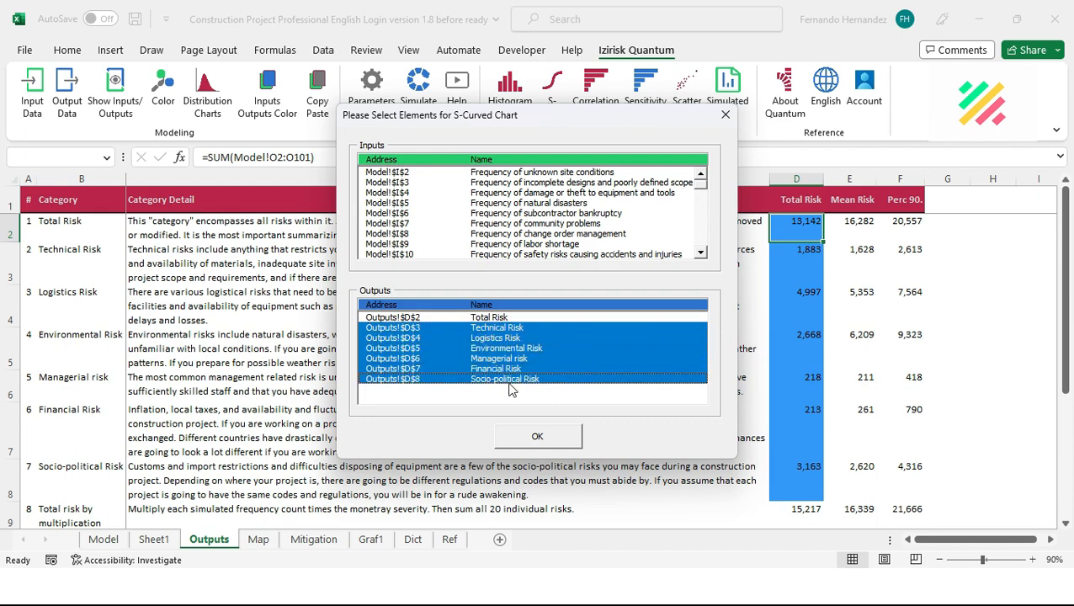
{"action": "left_click", "coordinate": [537, 437]}
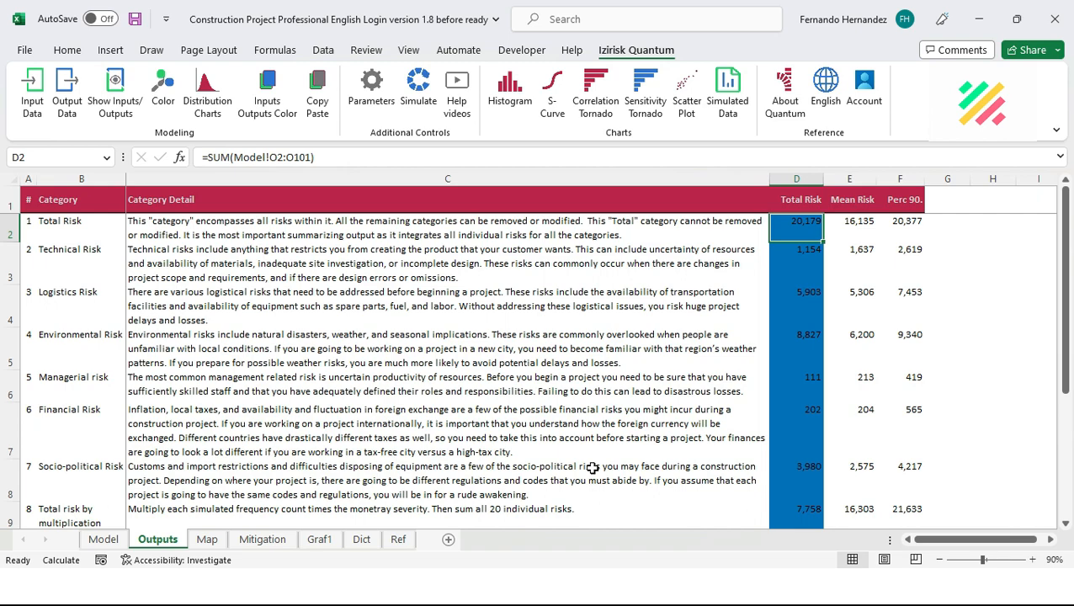
Display the correlation tornado for the Total Risk output in D2 on the Outputs sheet, and close the chart
{"action": "left_click", "coordinate": [803, 260]}
{"action": "left_click", "coordinate": [803, 225]}
{"action": "left_click", "coordinate": [595, 88]}
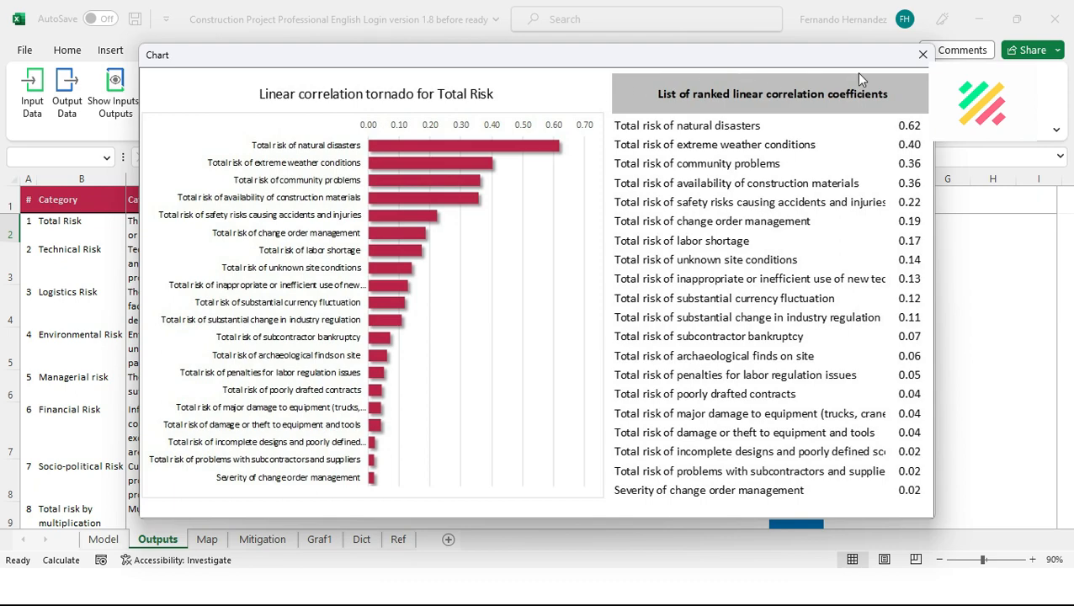
{"action": "left_click", "coordinate": [922, 54]}
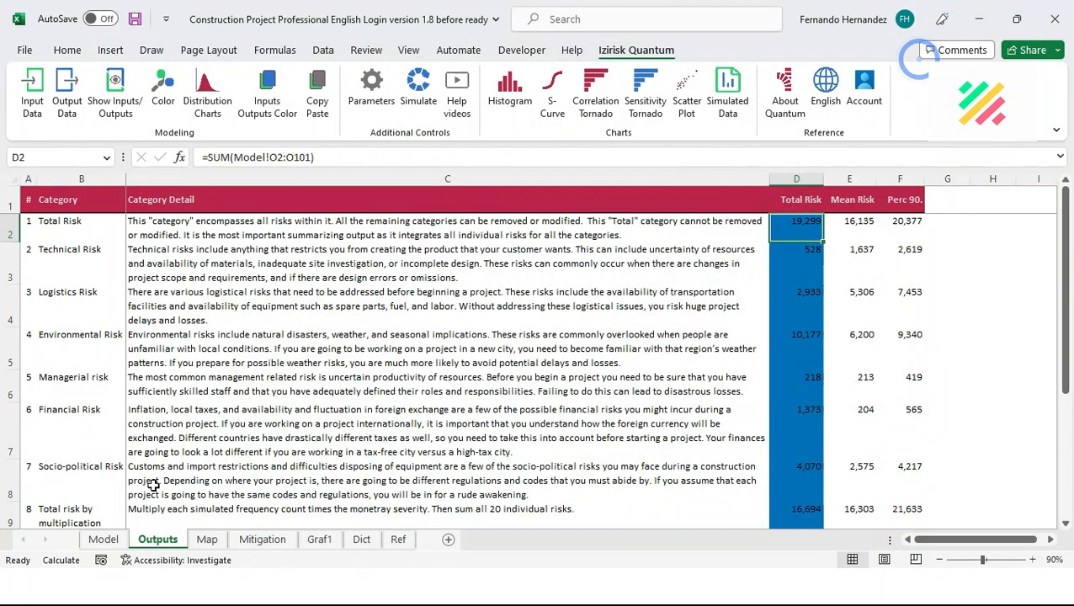
Generate a scatter plot of the natural disasters total in O5 on the Model sheet against the Total Risk output
{"action": "left_click", "coordinate": [104, 540]}
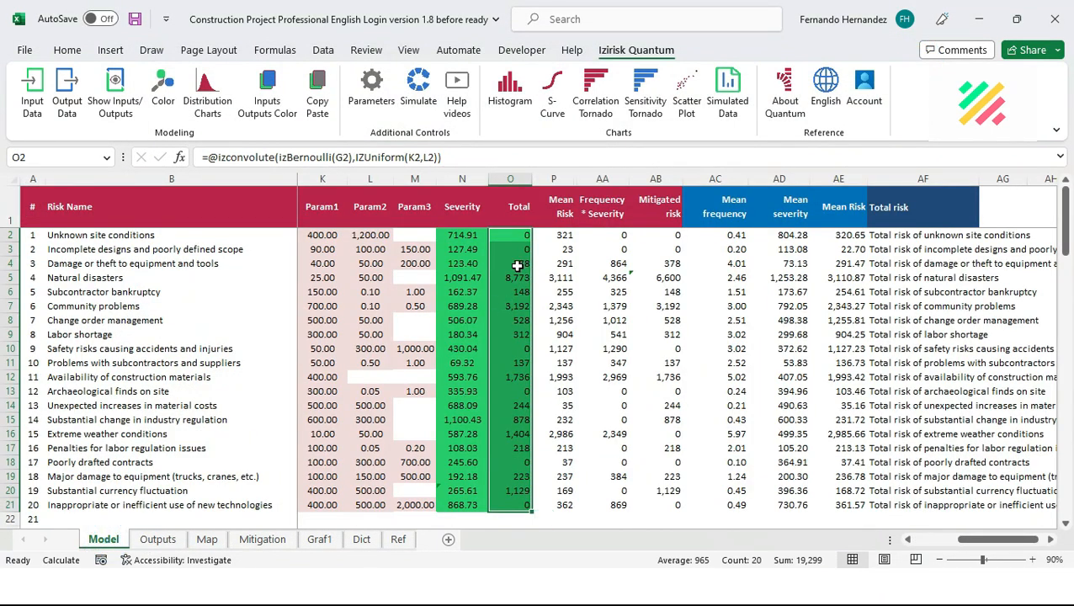
{"action": "left_click", "coordinate": [511, 277]}
{"action": "left_click", "coordinate": [680, 100]}
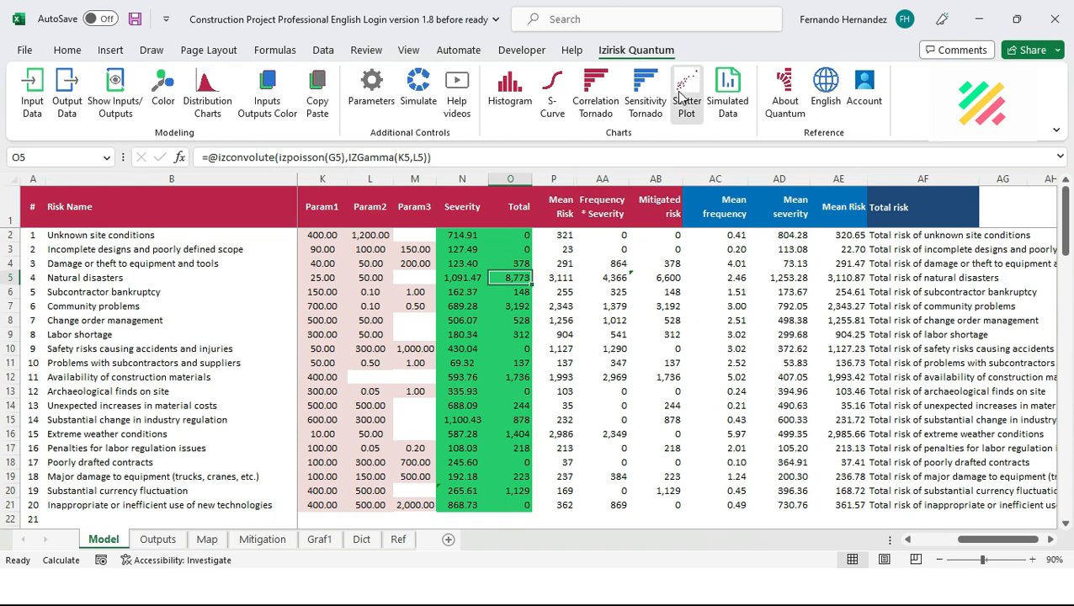
{"action": "left_click", "coordinate": [485, 319]}
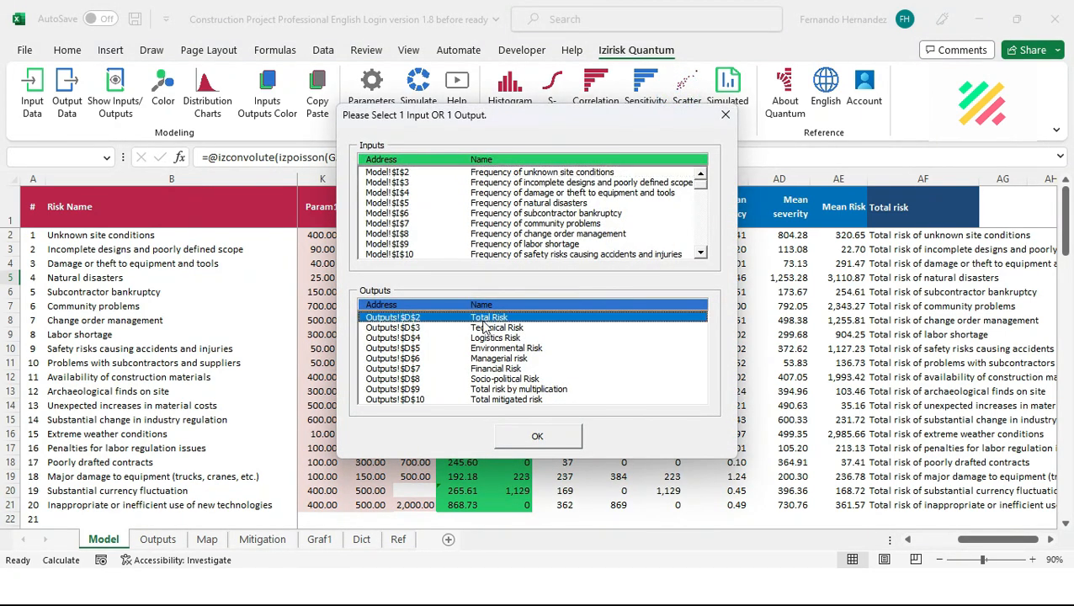
{"action": "left_click", "coordinate": [541, 436]}
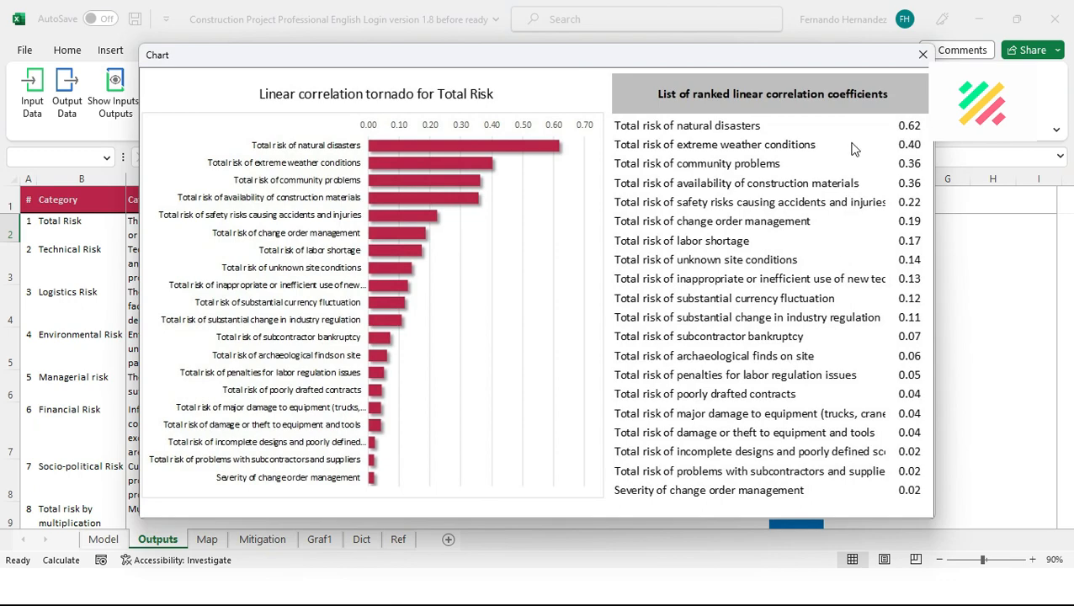
Redisplay the Total Risk correlation tornado to review its ranked linear coefficients, and close the chart
{"action": "left_click", "coordinate": [922, 55]}
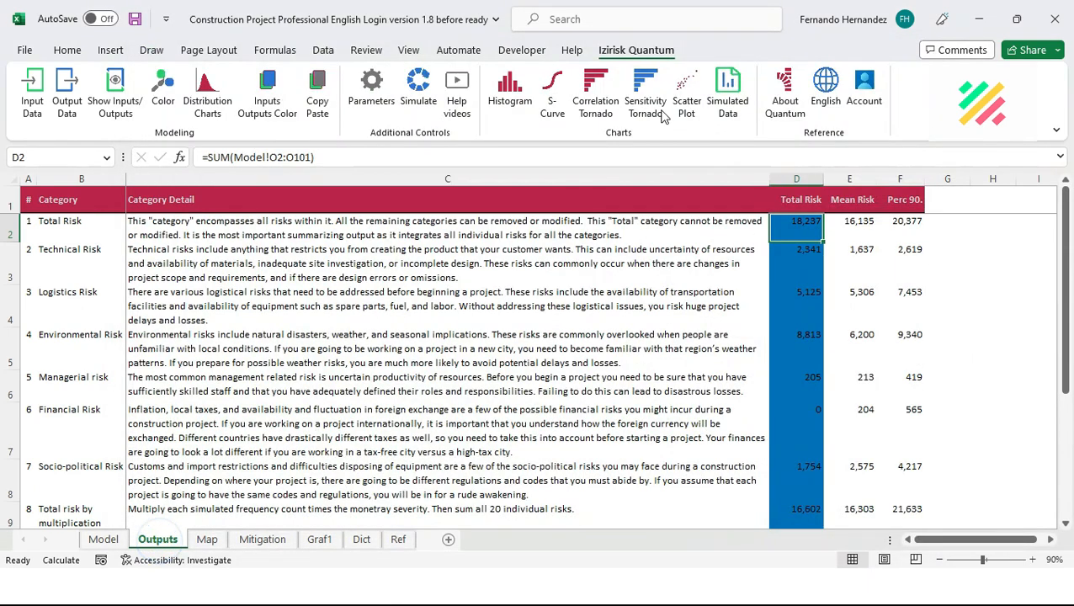
{"action": "left_click", "coordinate": [595, 93]}
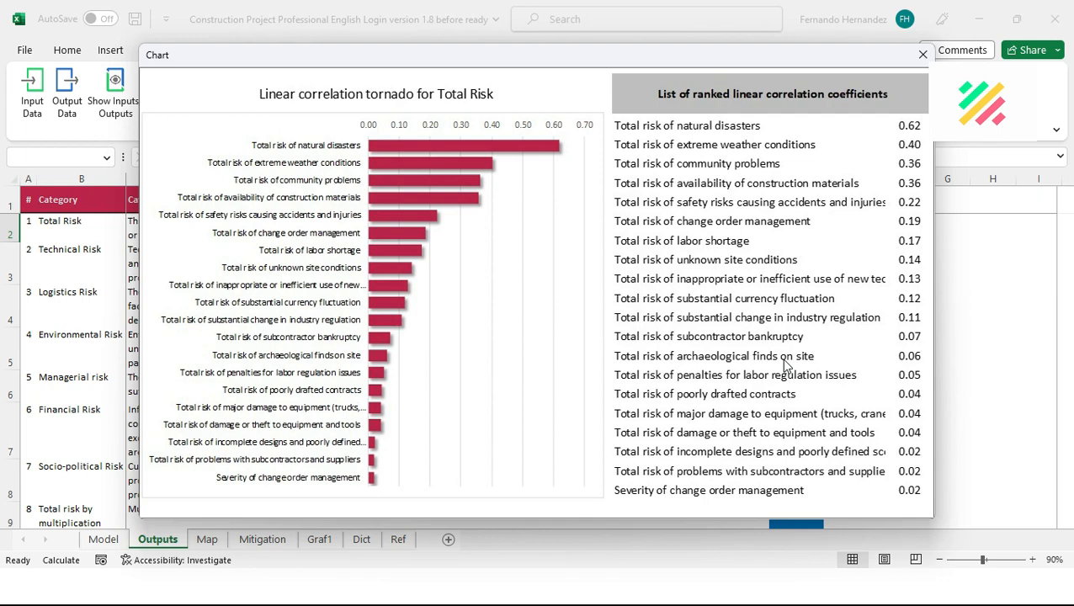
{"action": "left_click", "coordinate": [923, 55]}
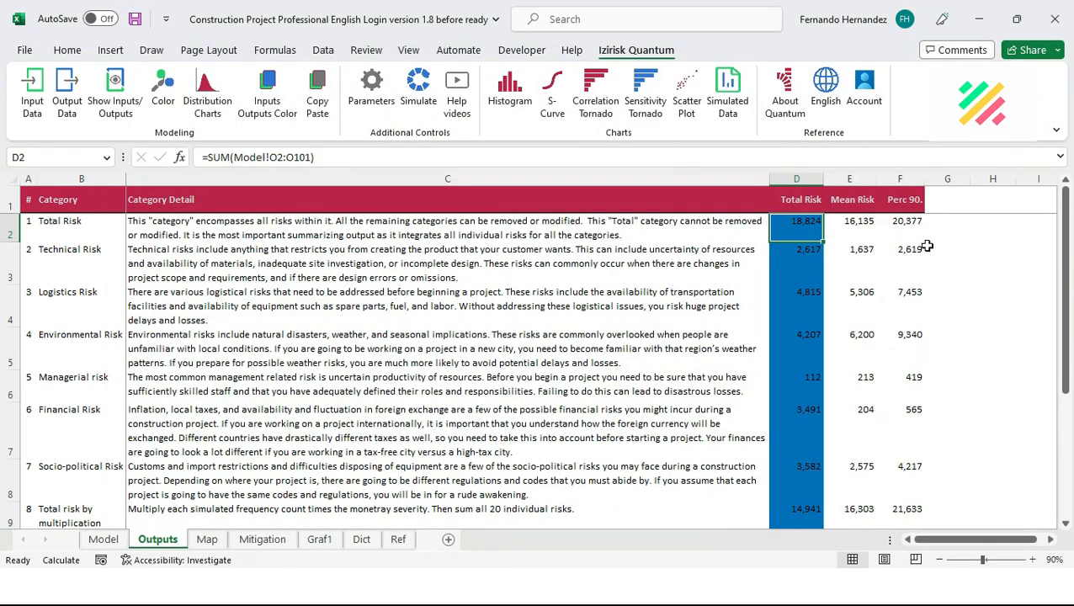
Check the izmean and izpercentile formulas for Total Risk in E2 and F2 on the Outputs sheet
{"action": "left_click", "coordinate": [848, 225]}
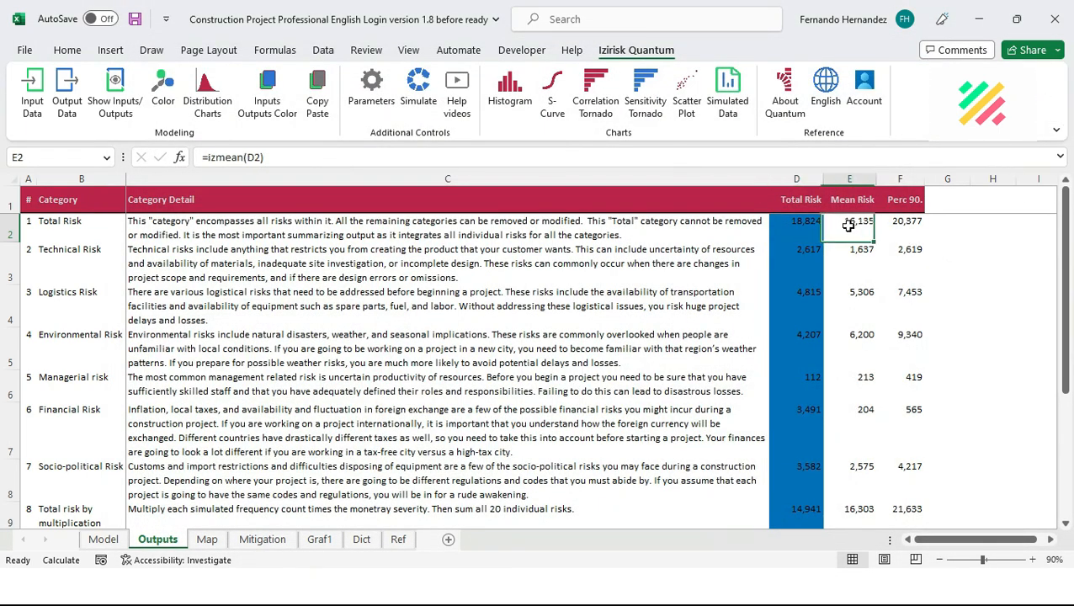
{"action": "left_click", "coordinate": [923, 221]}
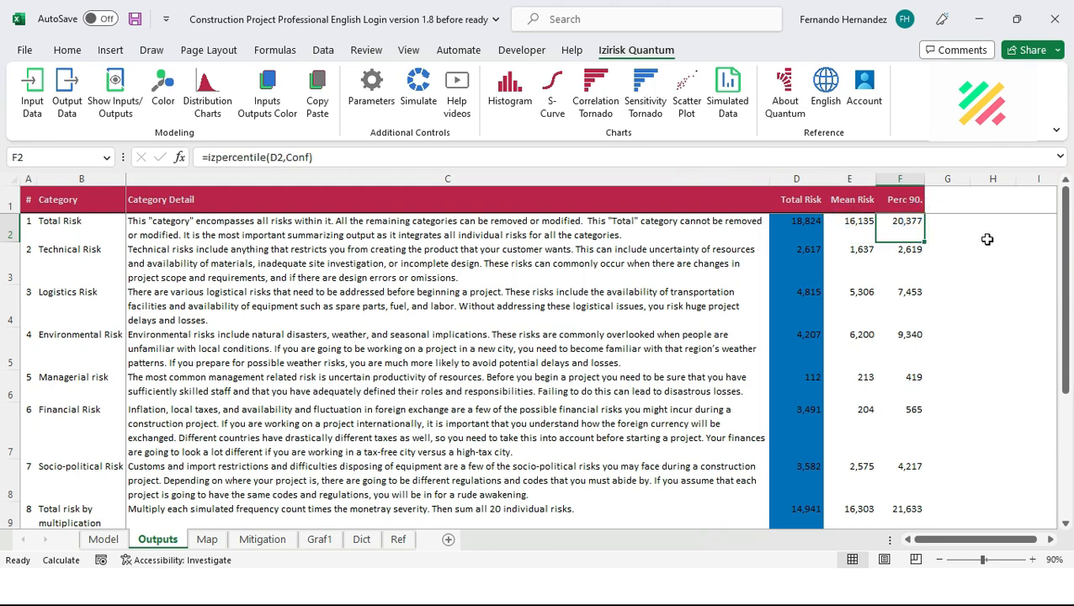
{"action": "left_click", "coordinate": [855, 228]}
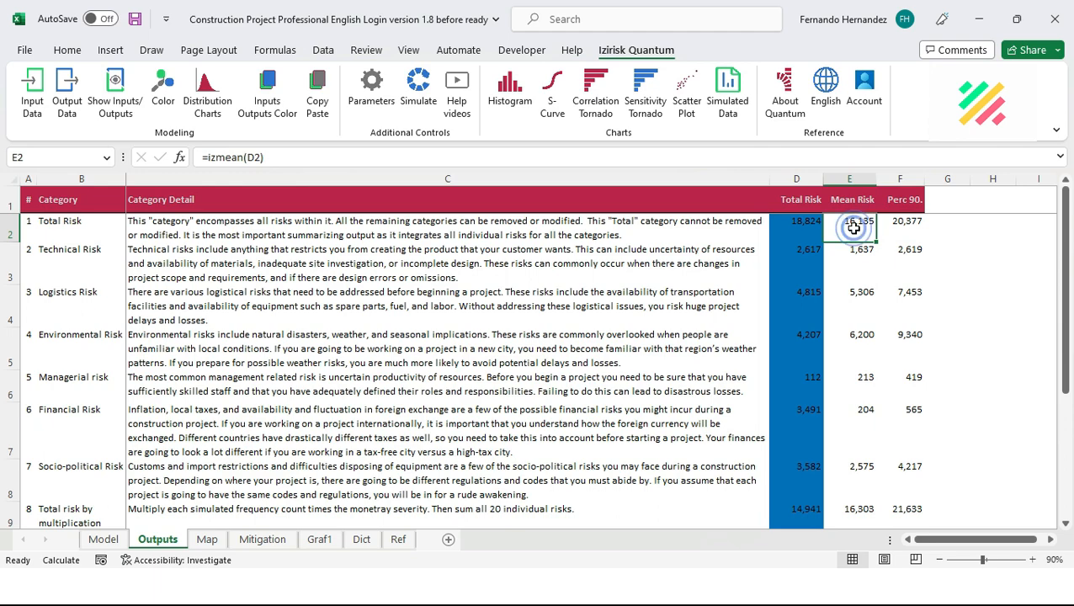
Examine the mean frequency formula in AC2 on the Model sheet and the StatGraf1 cell it refers to on the Graf1 sheet
{"action": "left_click", "coordinate": [104, 539]}
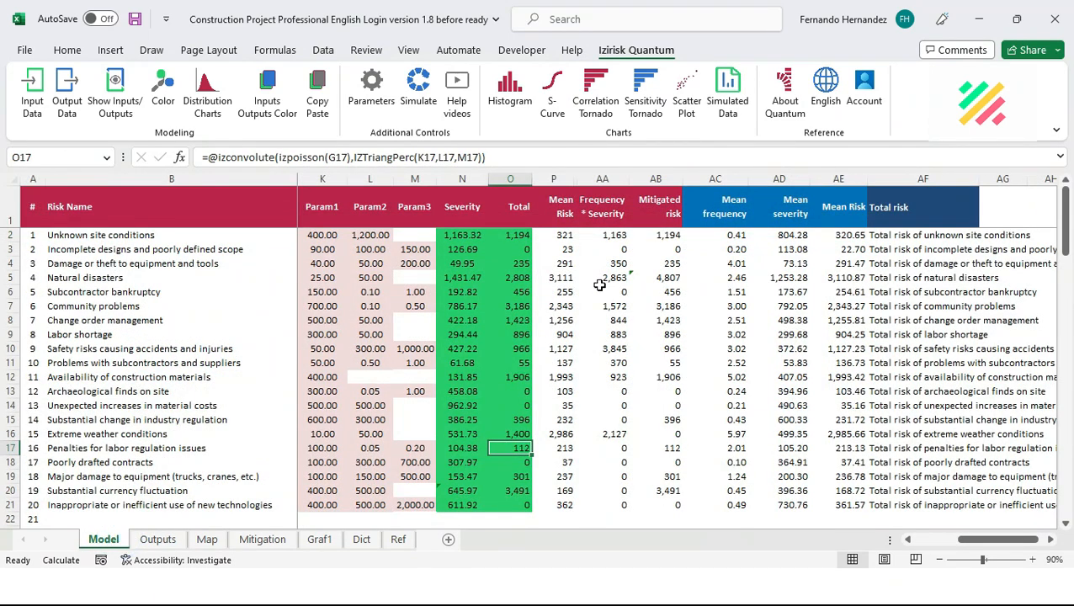
{"action": "left_click", "coordinate": [731, 234]}
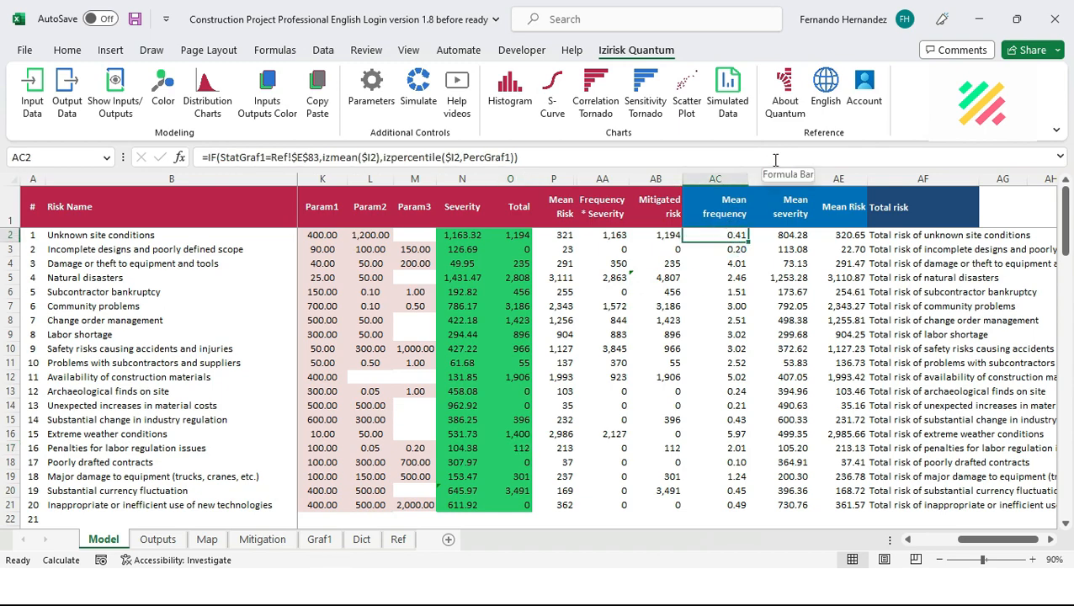
{"action": "left_click_drag", "start_coordinate": [321, 157], "coordinate": [518, 158]}
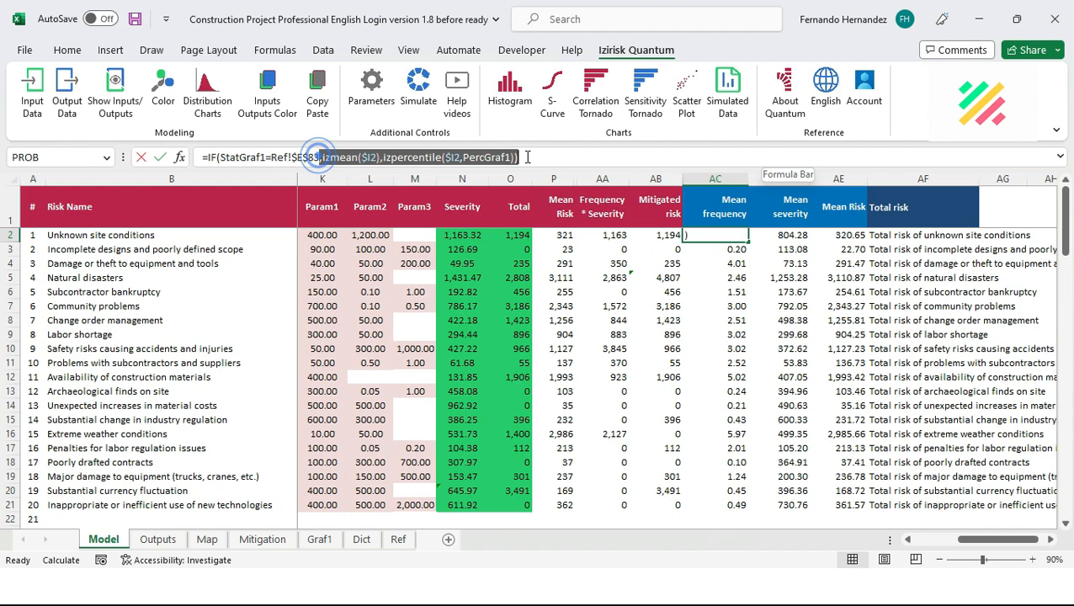
{"action": "key", "text": "Escape"}
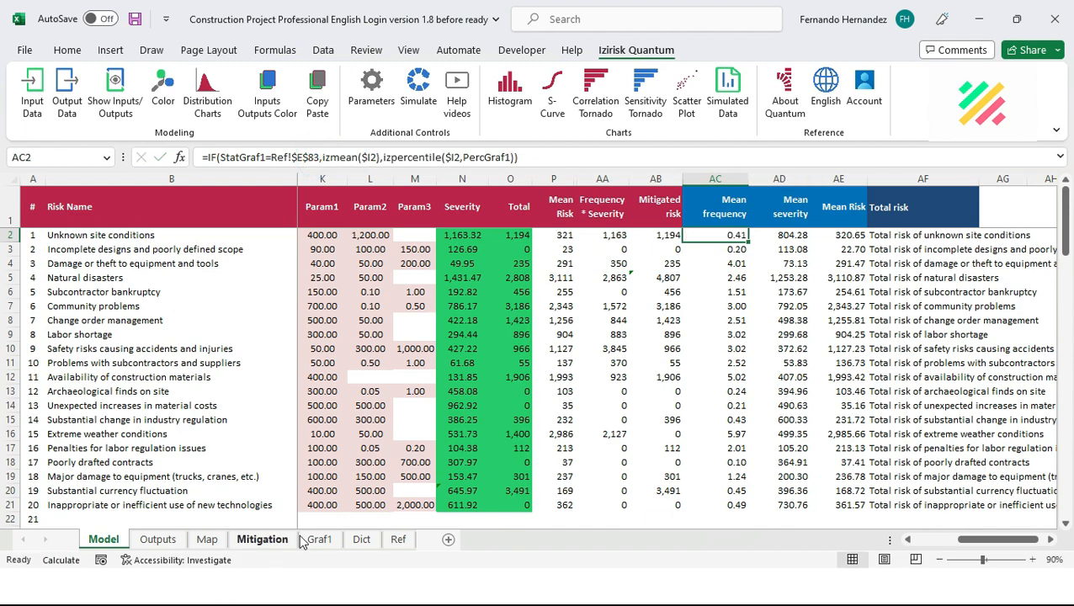
{"action": "left_click", "coordinate": [319, 538]}
{"action": "left_click", "coordinate": [356, 196]}
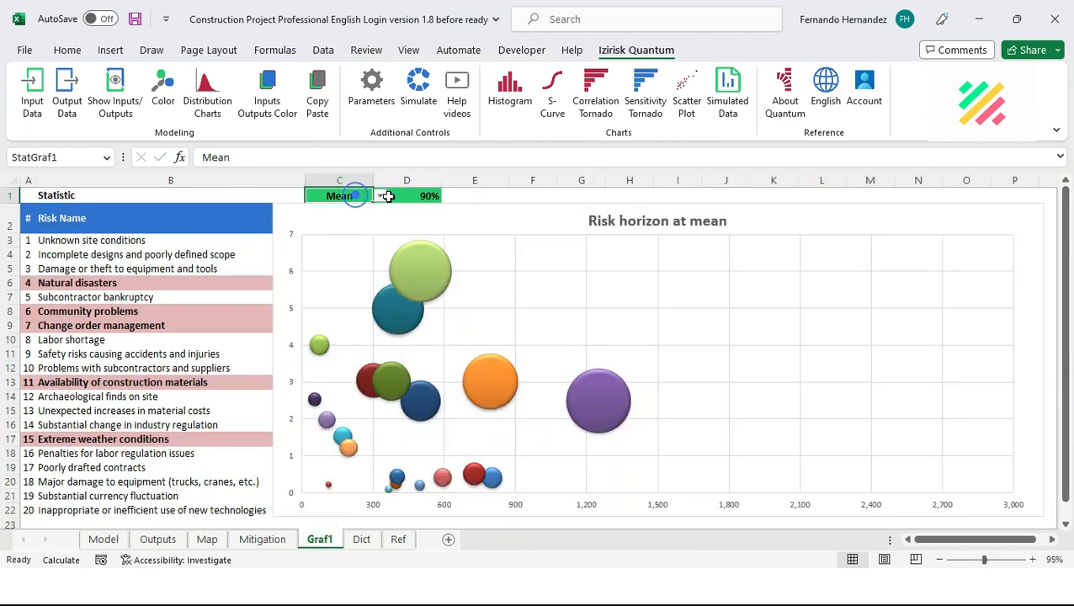
Compare the mean frequency, mean severity and mean risk formulas in AC2, AD2 and AE2 on the Model sheet
{"action": "left_click", "coordinate": [108, 543]}
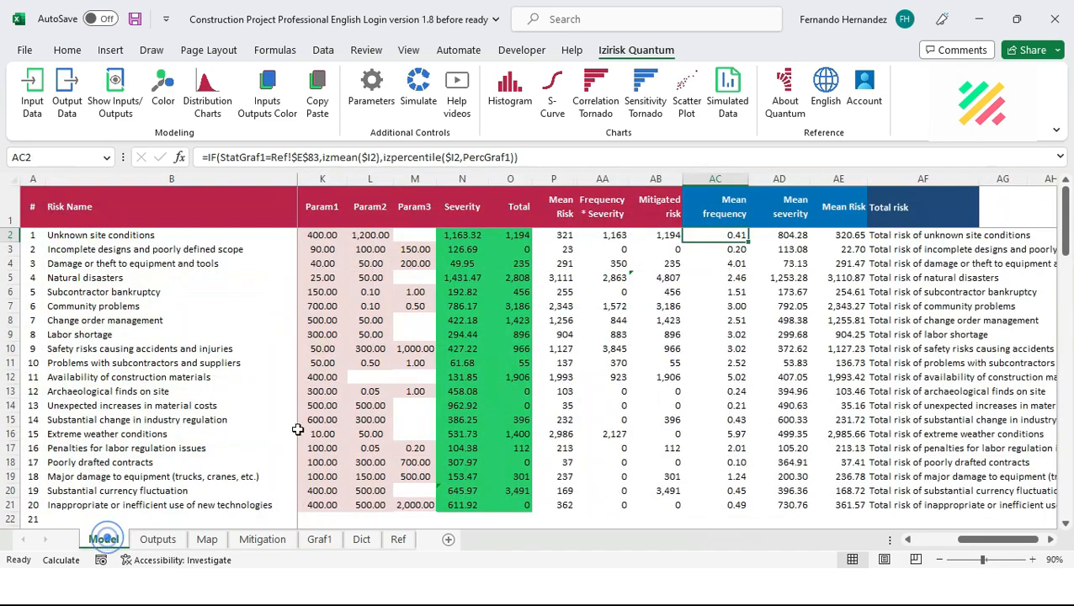
{"action": "left_click_drag", "start_coordinate": [724, 204], "coordinate": [858, 235]}
{"action": "left_click", "coordinate": [731, 238]}
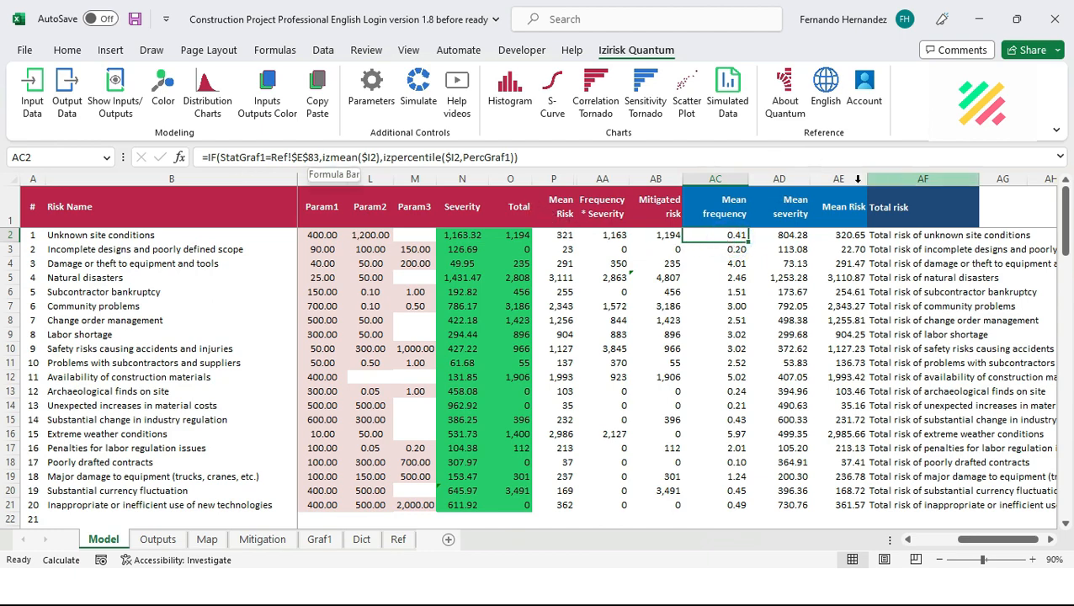
{"action": "left_click", "coordinate": [777, 200]}
{"action": "left_click", "coordinate": [733, 236]}
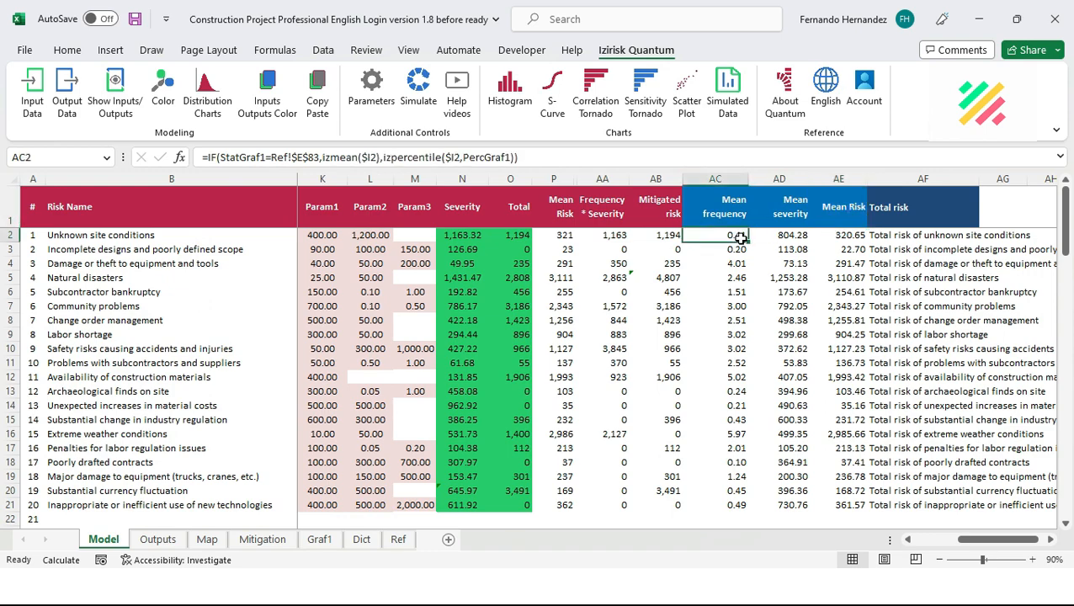
{"action": "left_click", "coordinate": [770, 239]}
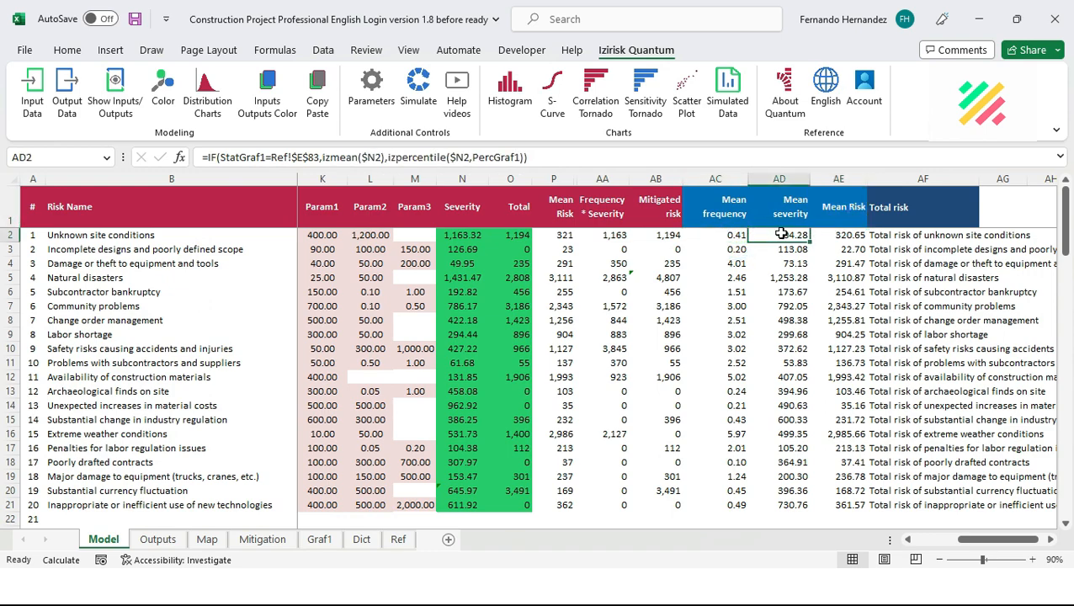
{"action": "left_click", "coordinate": [845, 238]}
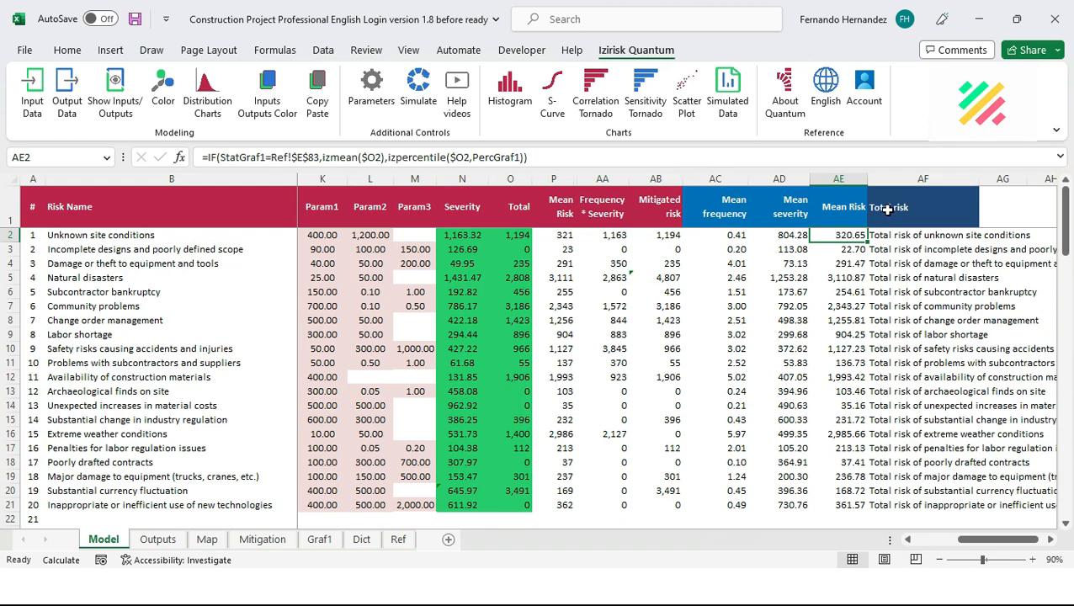
Switch the risk horizon chart's statistic to Percentile on the Graf1 sheet, and select the percentage cell beside it
{"action": "left_click", "coordinate": [320, 541]}
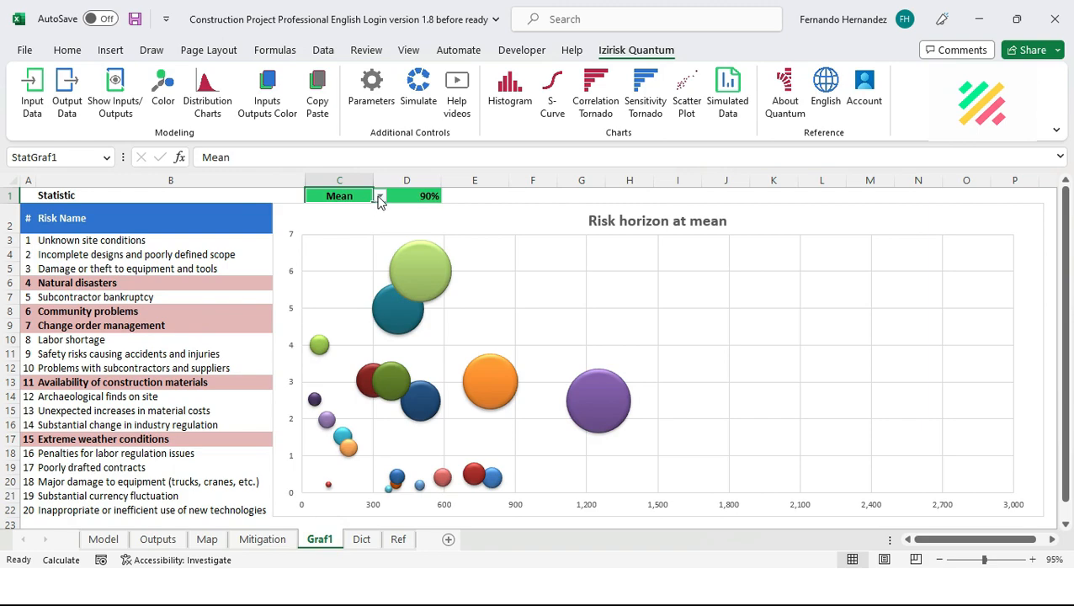
{"action": "left_click", "coordinate": [378, 195]}
{"action": "left_click", "coordinate": [376, 219]}
{"action": "left_click", "coordinate": [427, 195]}
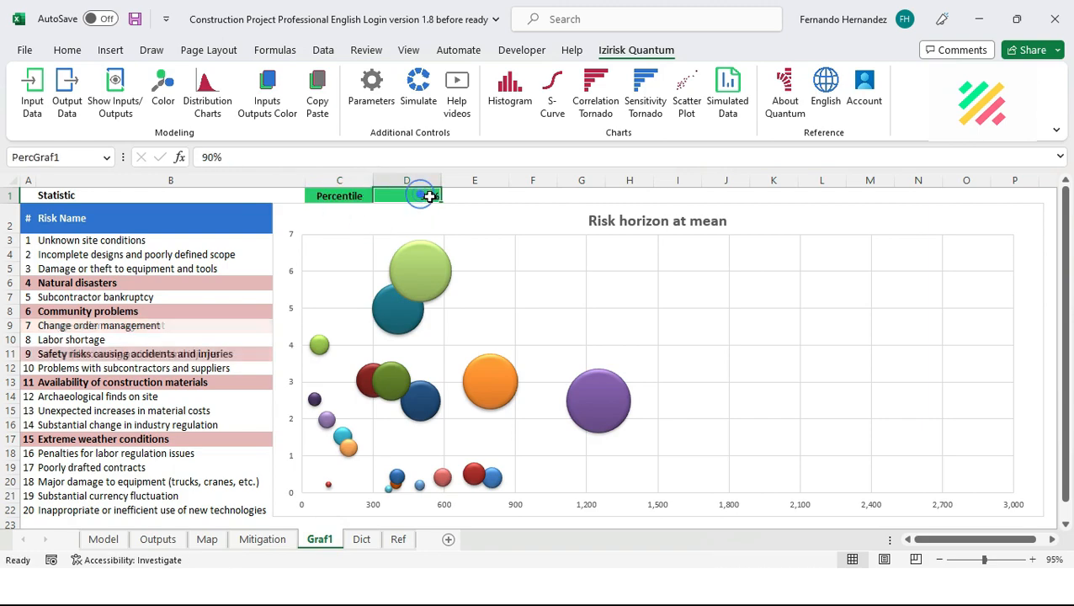
Set the risk horizon chart's percentile to 80% on the Graf1 sheet
{"action": "type", "text": "9"}
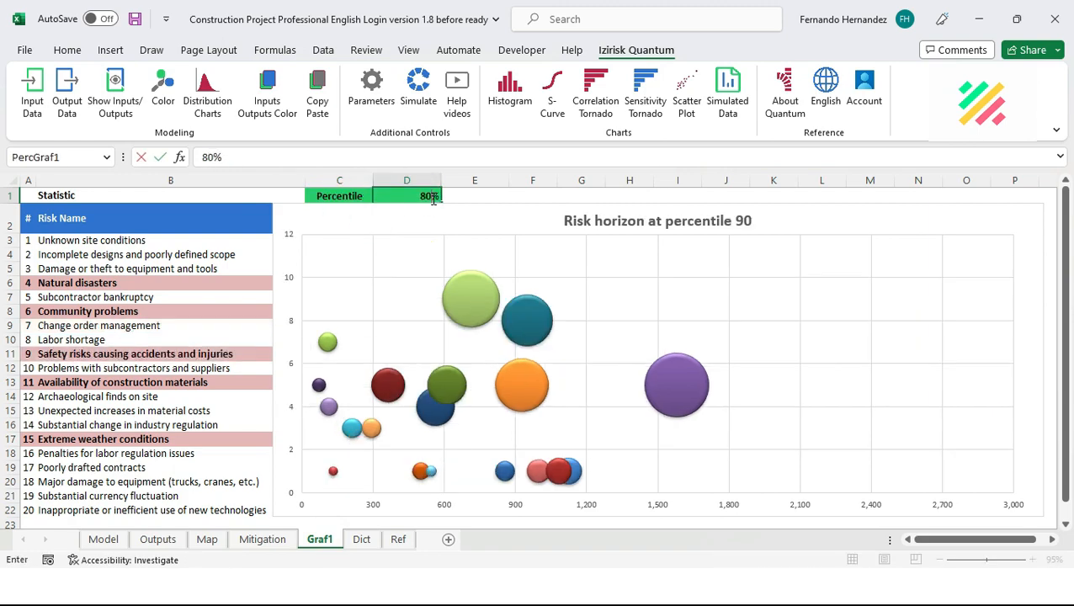
{"action": "type", "text": "0"}
{"action": "key", "text": "Return"}
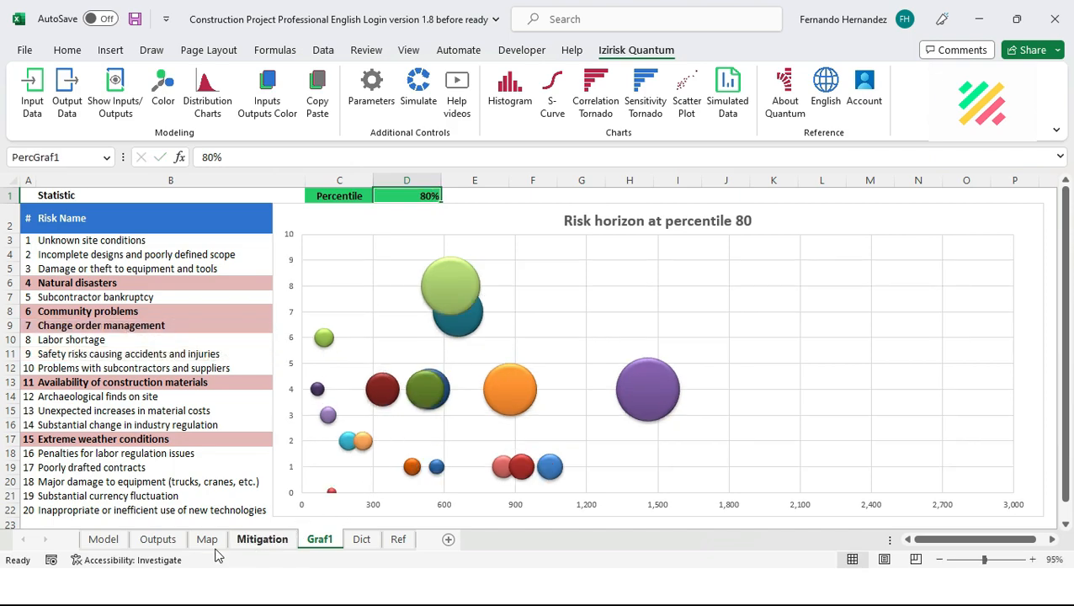
Examine the percentile frequency, severity and risk columns AC to AE on the Model sheet, including their headers and the AC2 formula
{"action": "left_click", "coordinate": [102, 539]}
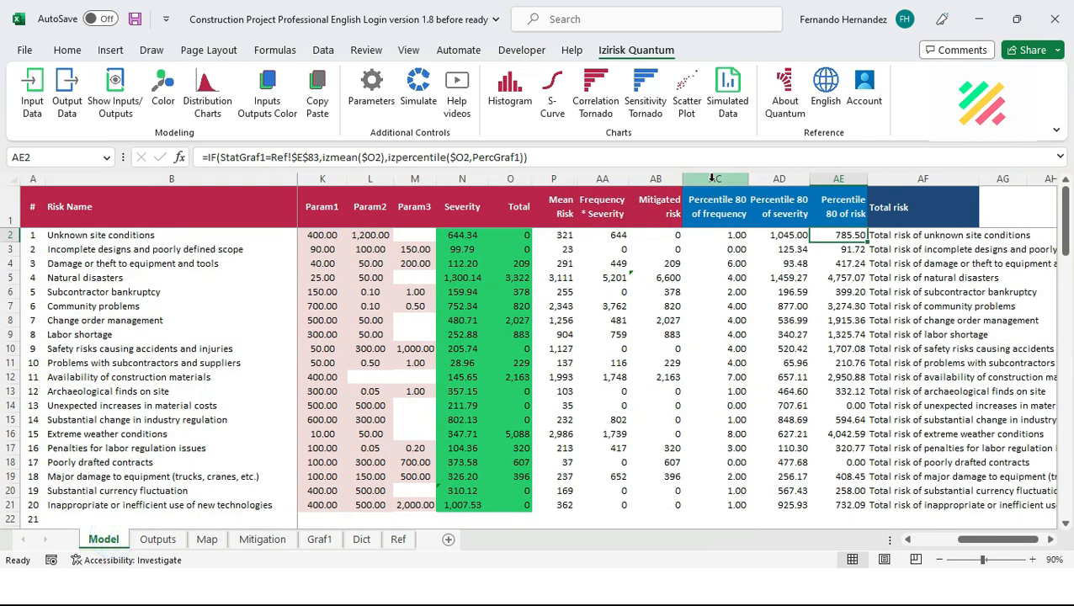
{"action": "left_click_drag", "start_coordinate": [714, 178], "coordinate": [850, 190]}
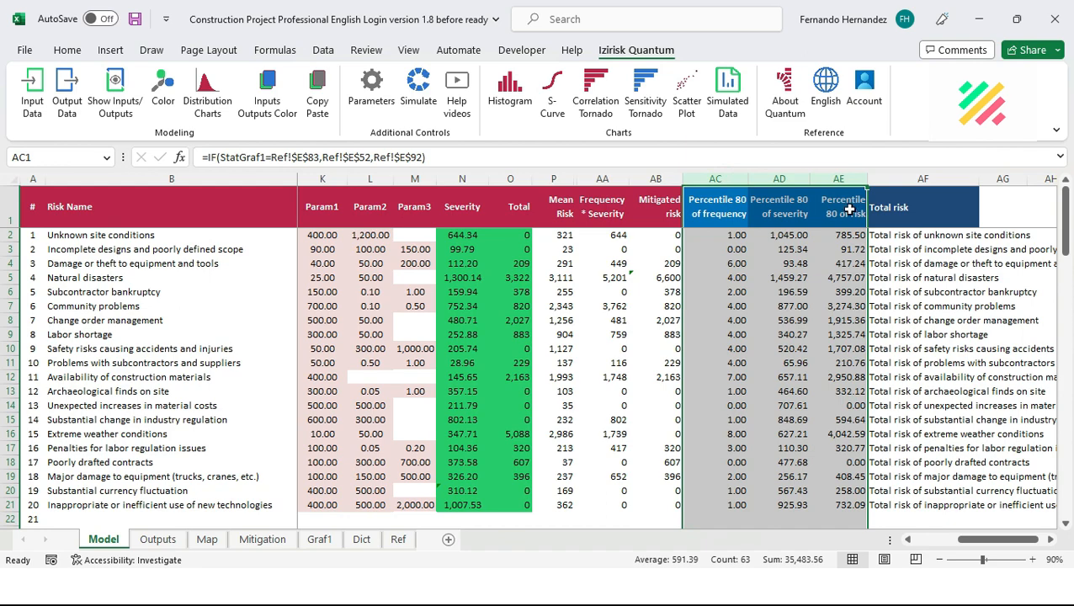
{"action": "left_click", "coordinate": [733, 236]}
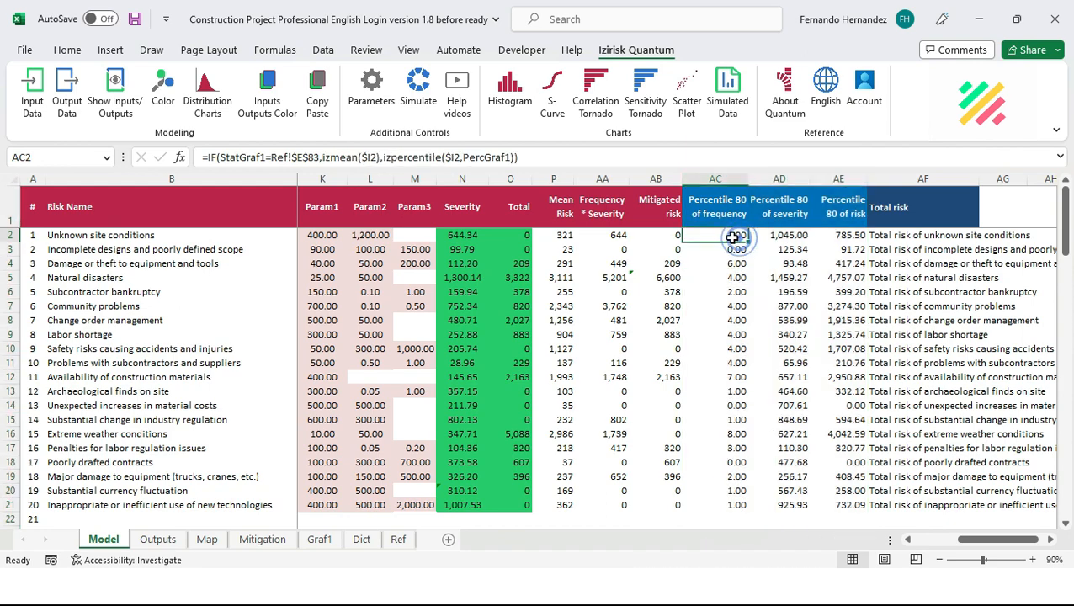
{"action": "left_click", "coordinate": [786, 214]}
{"action": "key", "text": "Right"}
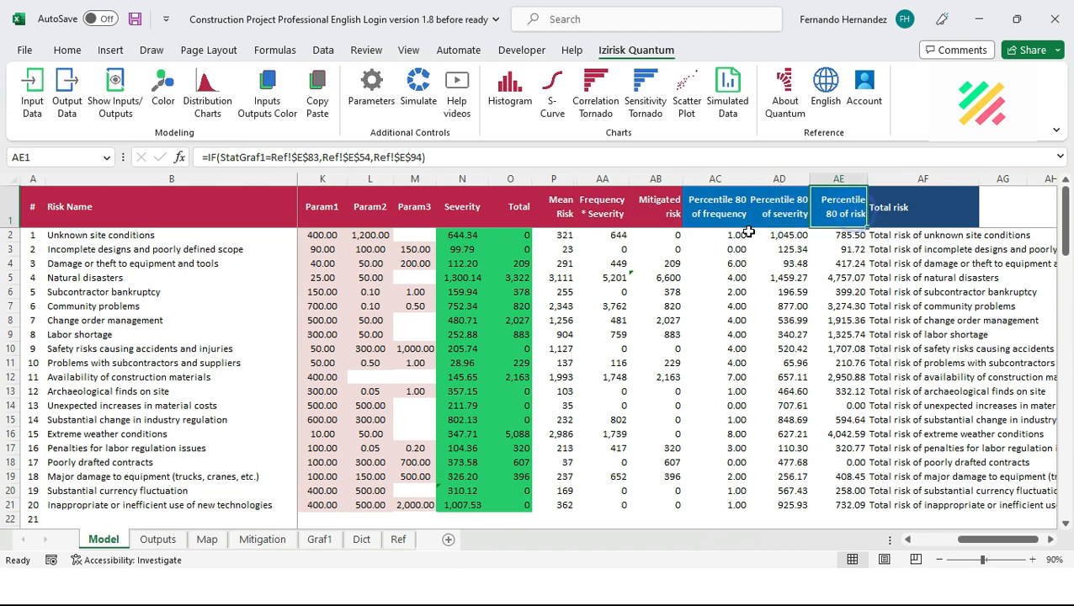
{"action": "left_click_drag", "start_coordinate": [748, 232], "coordinate": [852, 503]}
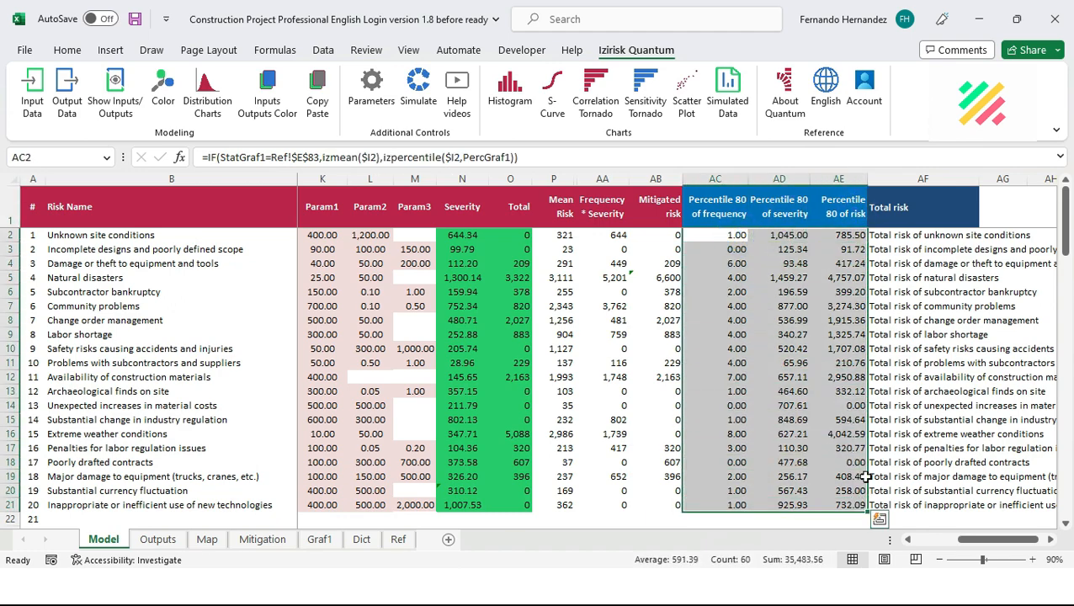
{"action": "left_click", "coordinate": [734, 237]}
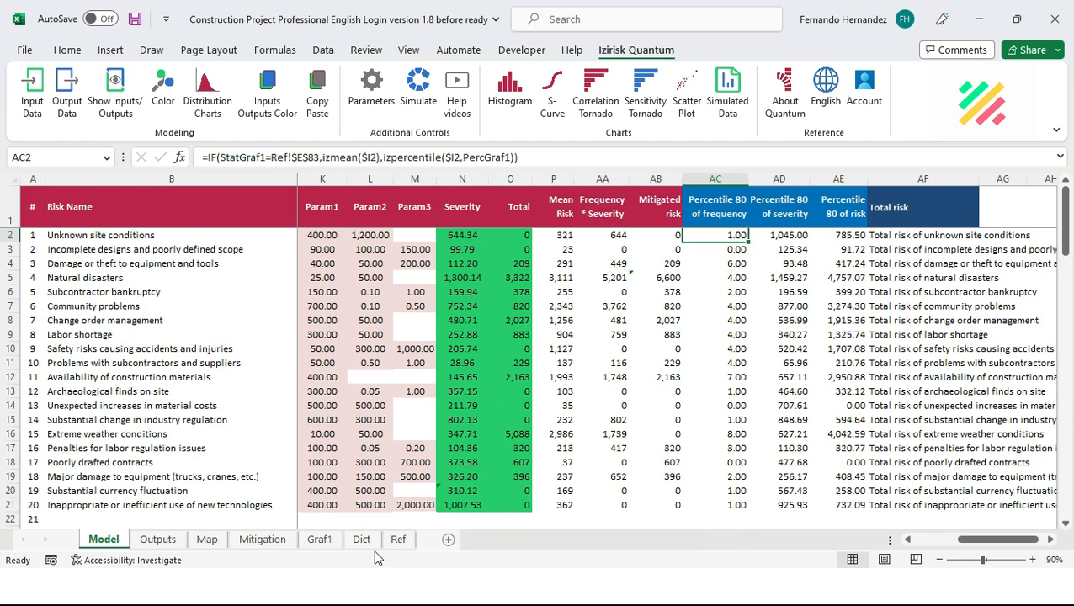
Highlight the izpercentile part of the AC2 formula and its $I2 and PercGraf1 arguments for review
{"action": "left_click_drag", "start_coordinate": [321, 157], "coordinate": [518, 164]}
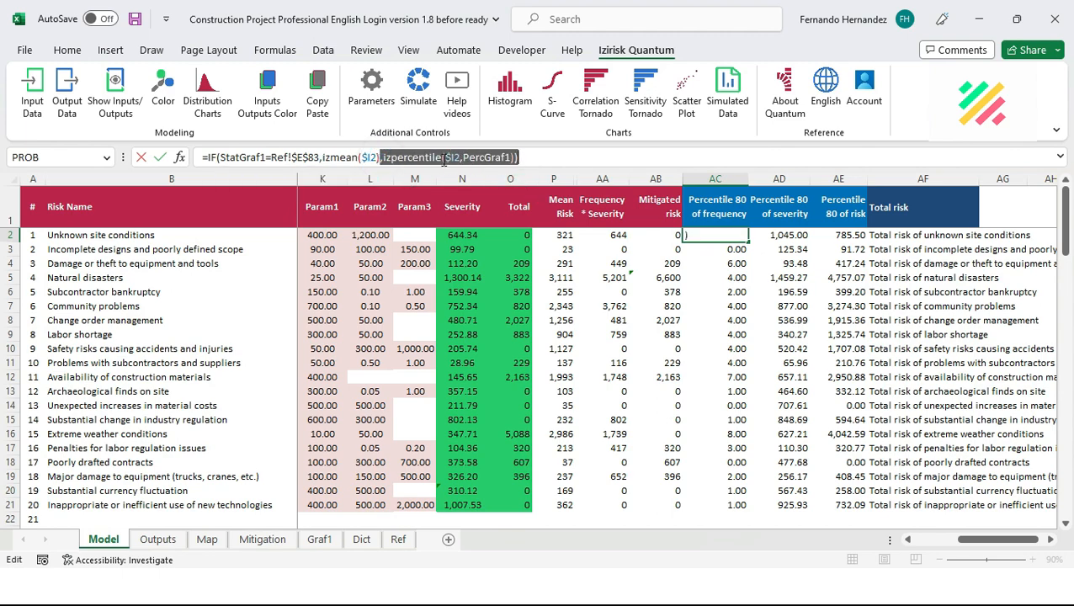
{"action": "left_click_drag", "start_coordinate": [444, 158], "coordinate": [464, 158]}
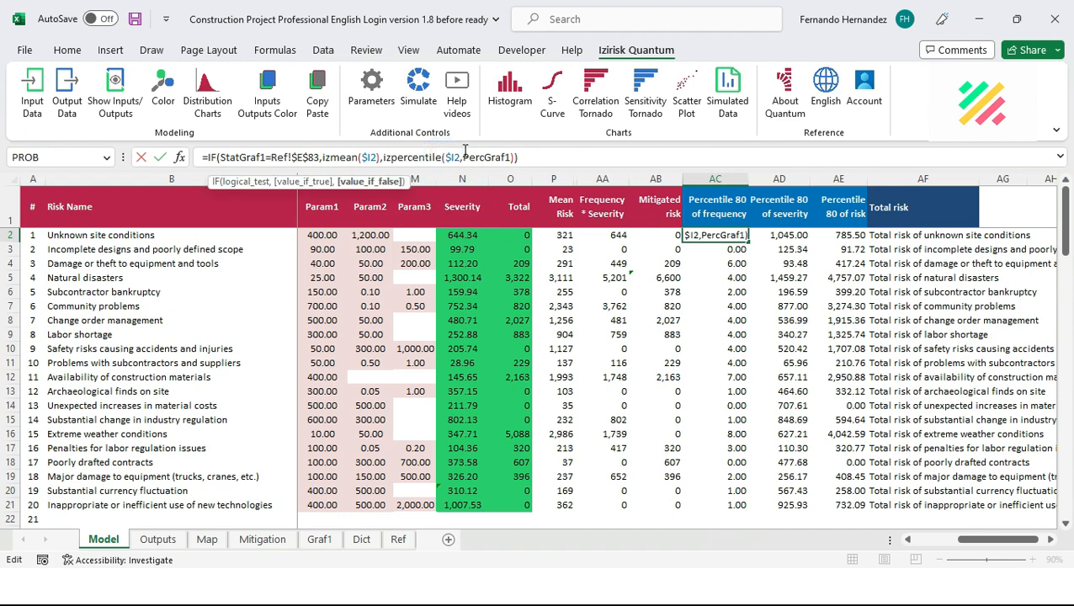
{"action": "left_click_drag", "start_coordinate": [462, 158], "coordinate": [537, 162]}
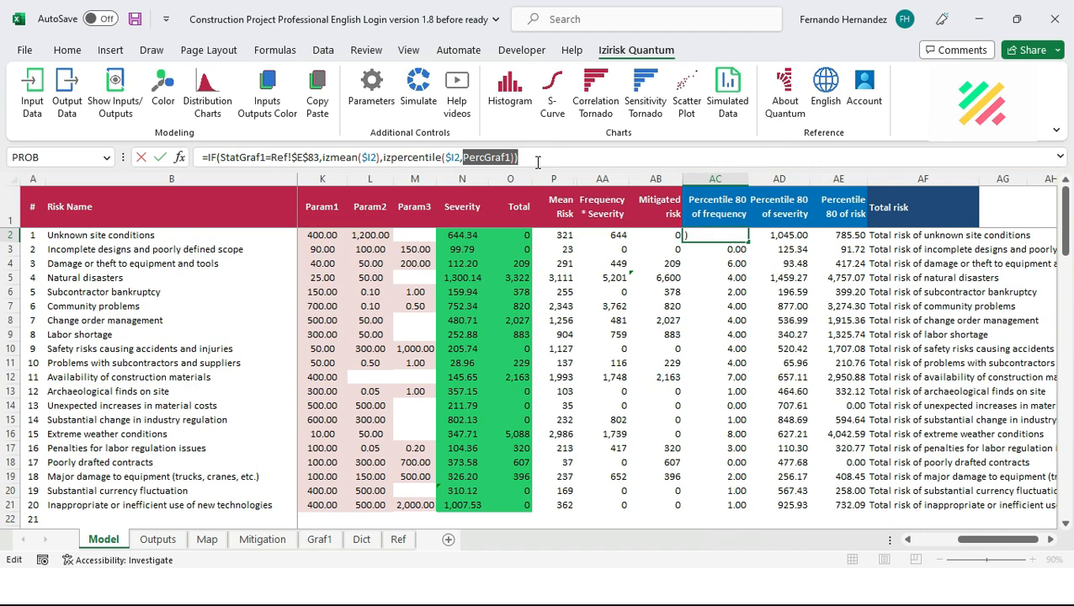
Switch the Graf1 risk horizon statistic to Mean and back to Percentile, and inspect the bubbles' data points
{"action": "left_click", "coordinate": [321, 540]}
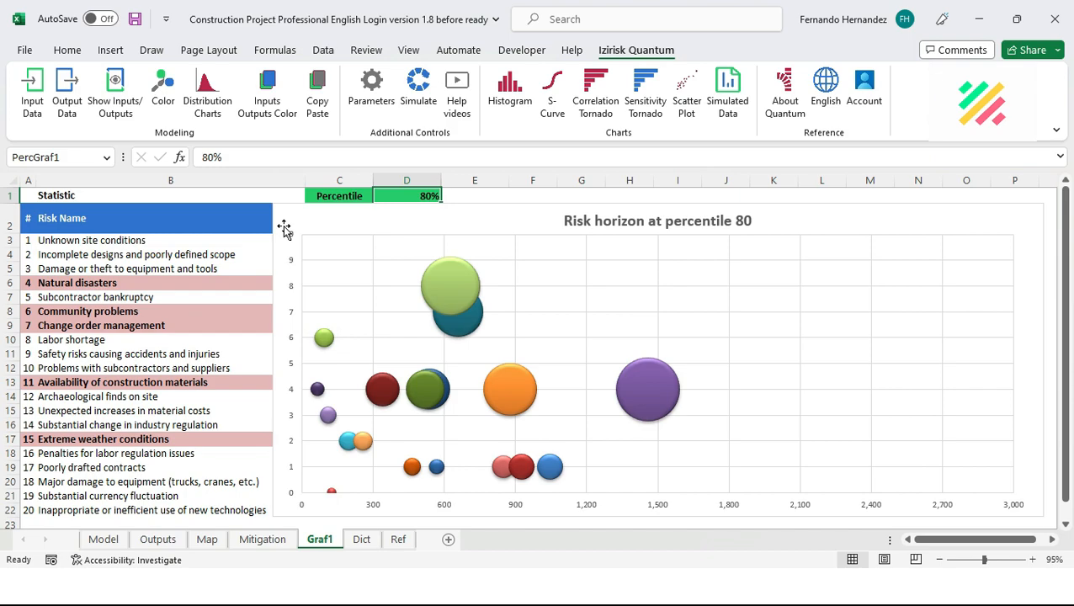
{"action": "left_click", "coordinate": [340, 195]}
{"action": "left_click", "coordinate": [380, 195]}
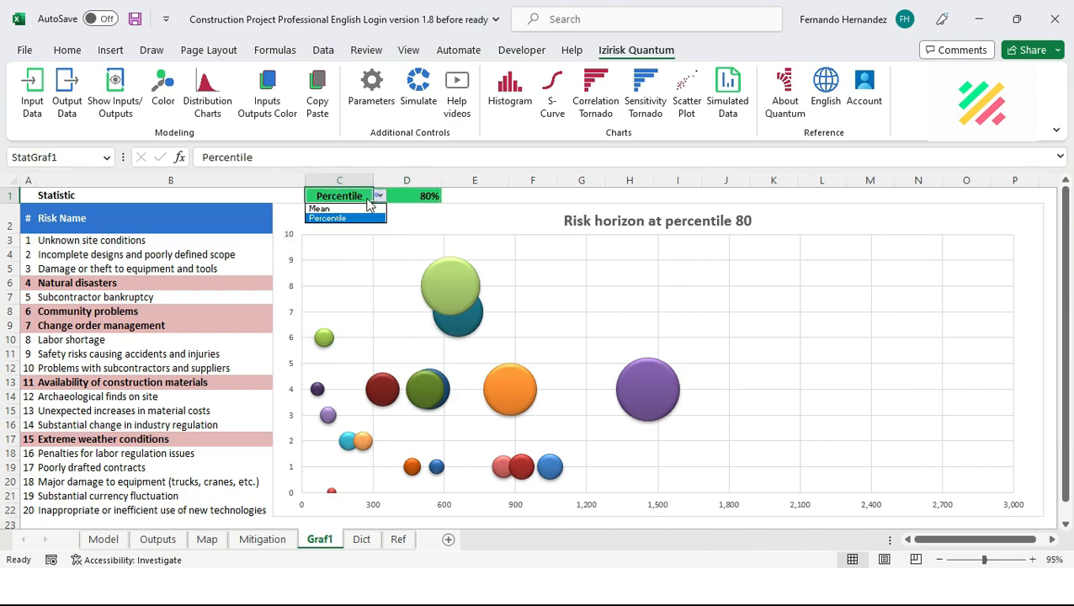
{"action": "left_click", "coordinate": [353, 209]}
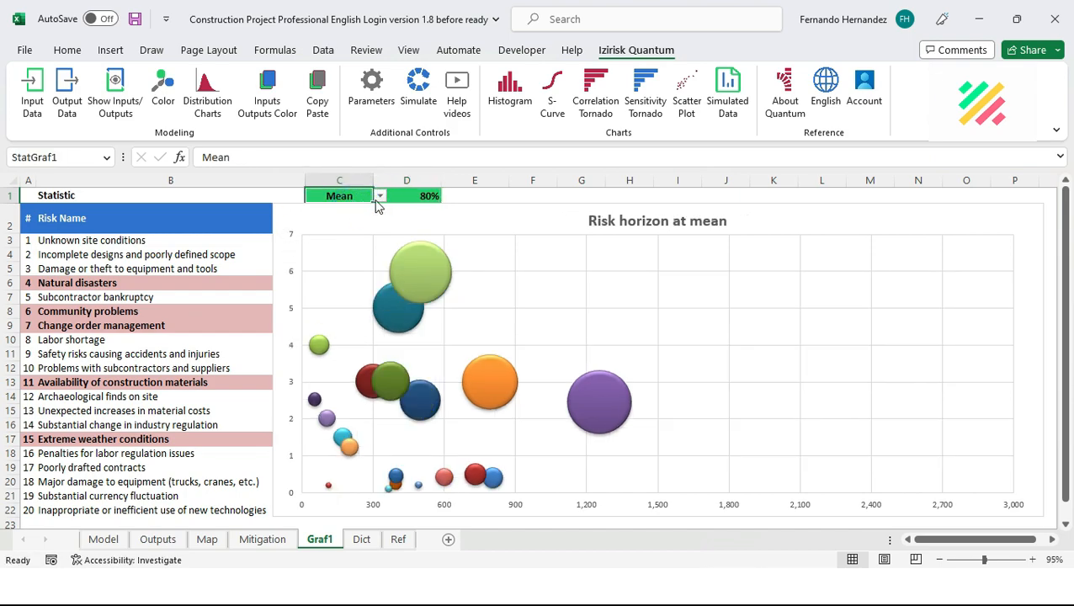
{"action": "left_click", "coordinate": [380, 196]}
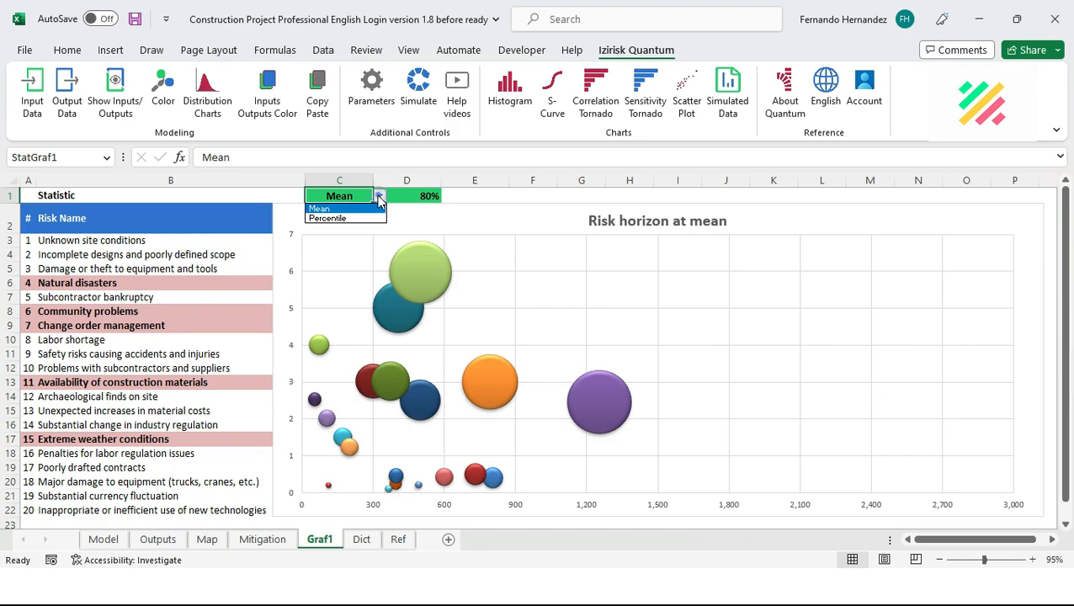
{"action": "left_click", "coordinate": [363, 220]}
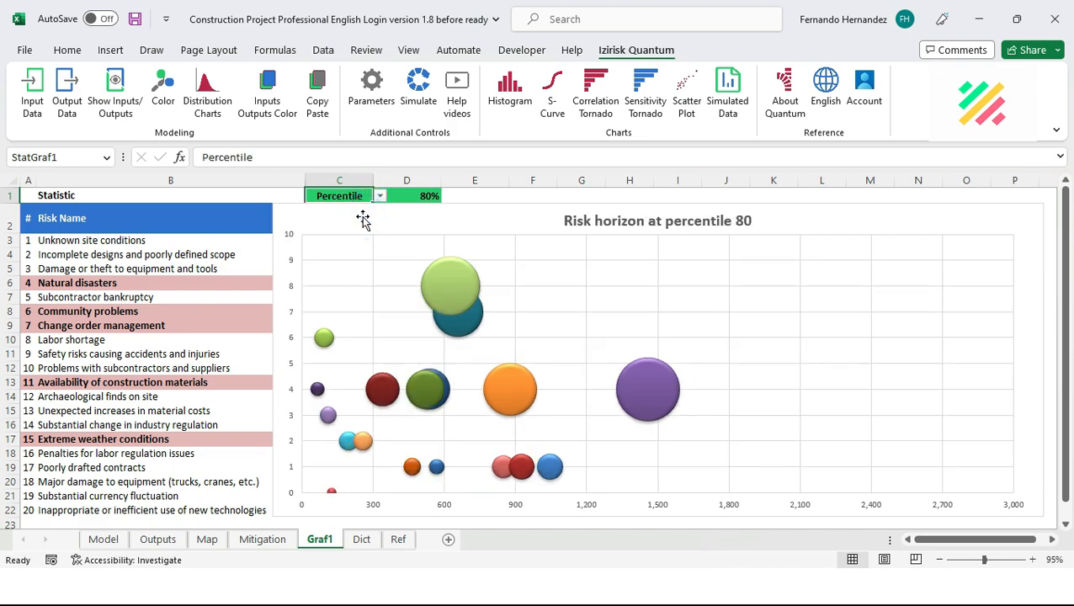
{"action": "mouse_move", "coordinate": [658, 399]}
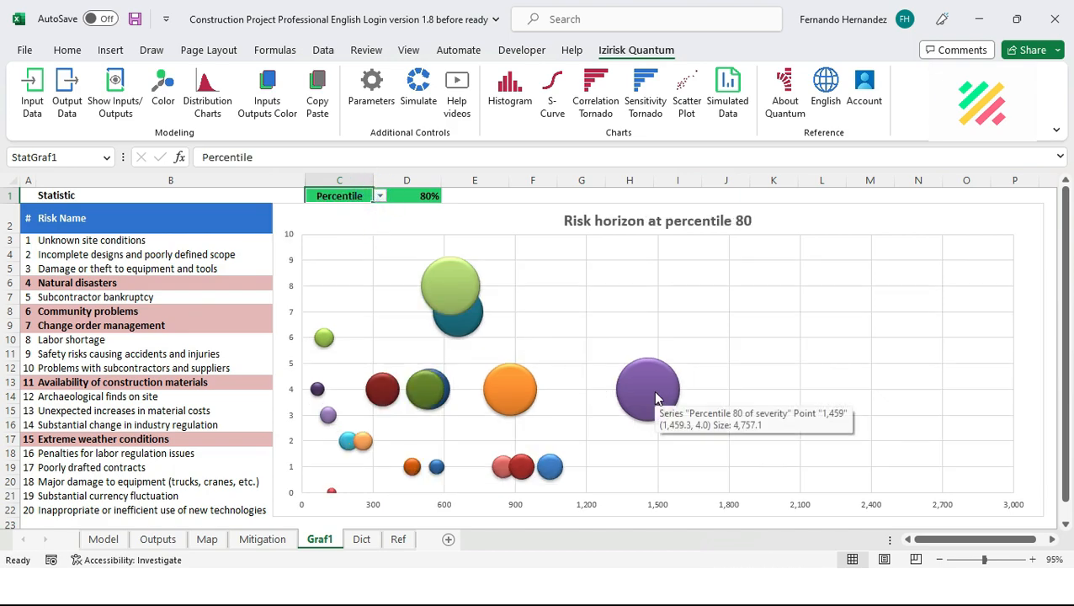
{"action": "mouse_move", "coordinate": [446, 291]}
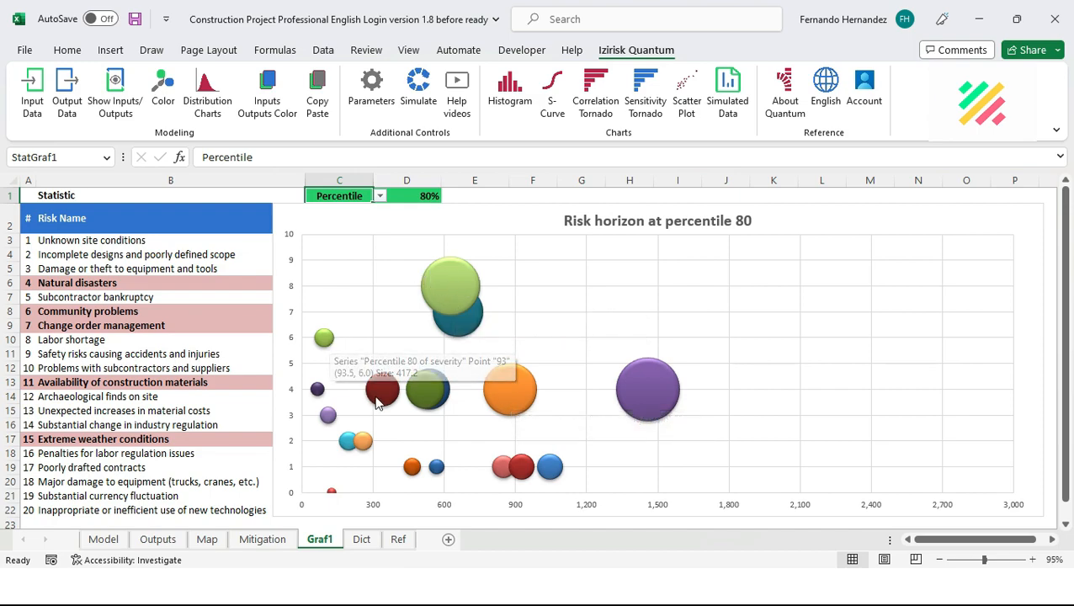
{"action": "mouse_move", "coordinate": [378, 404]}
Set the risk horizon chart's percentile to 95% and inspect the large purple bubble's data point
{"action": "left_click", "coordinate": [423, 196]}
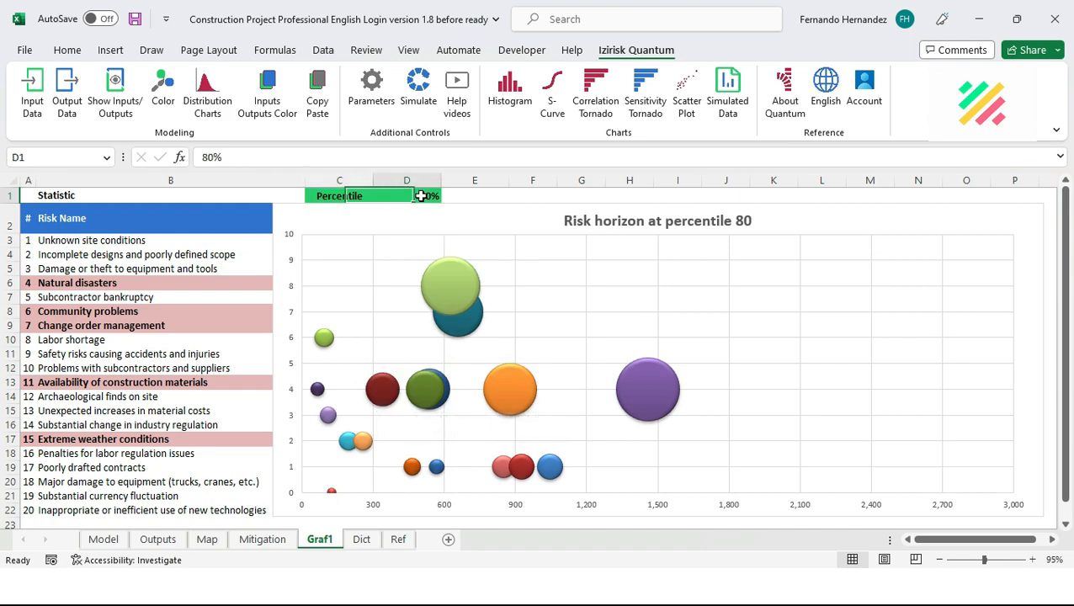
{"action": "type", "text": "95"}
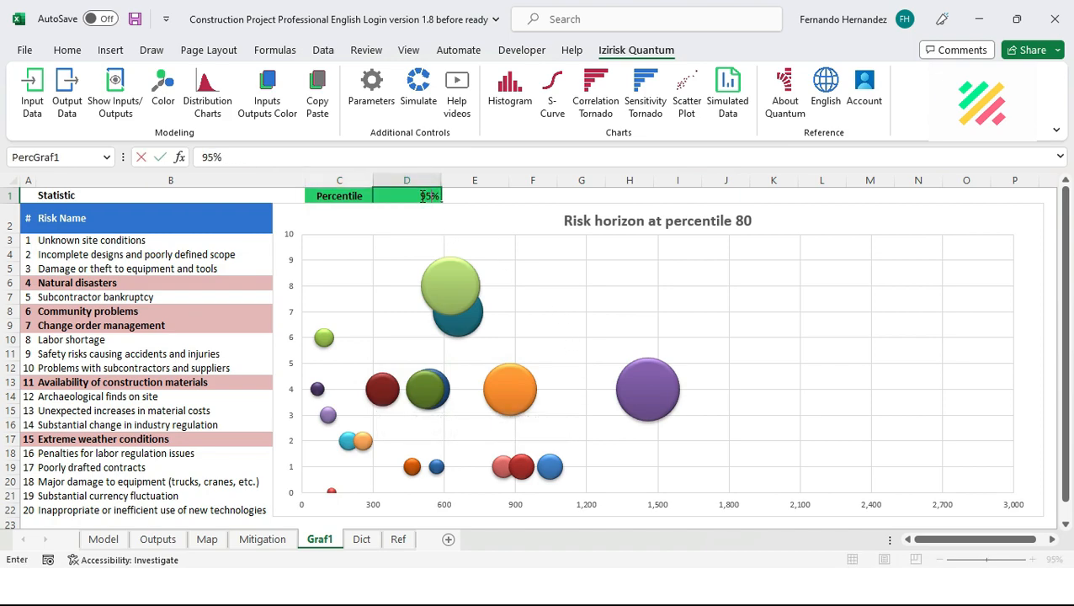
{"action": "type", "text": "5"}
{"action": "key", "text": "Return"}
{"action": "mouse_move", "coordinate": [705, 399]}
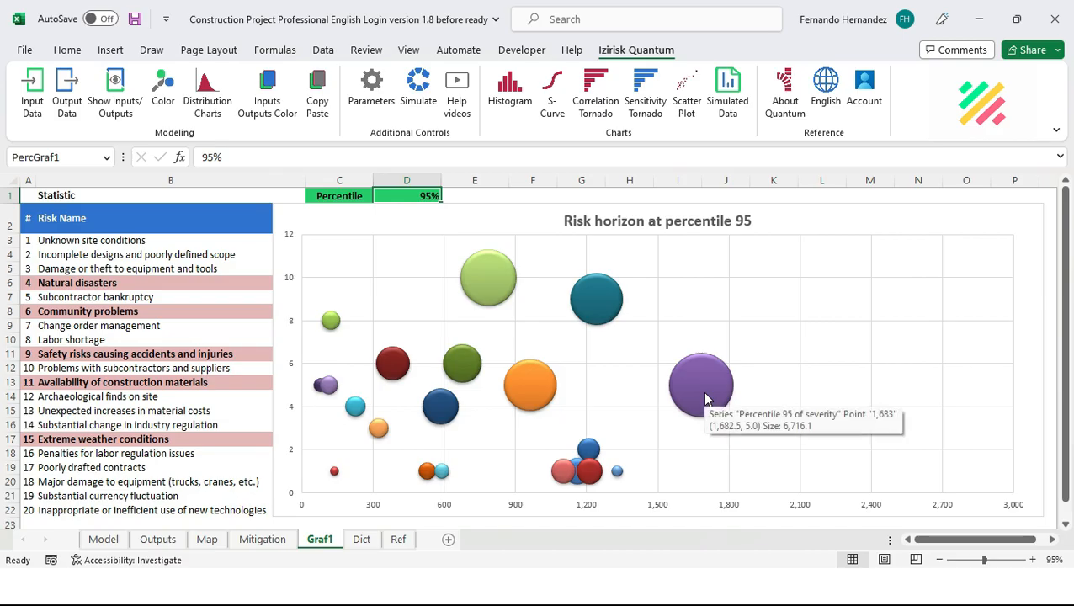